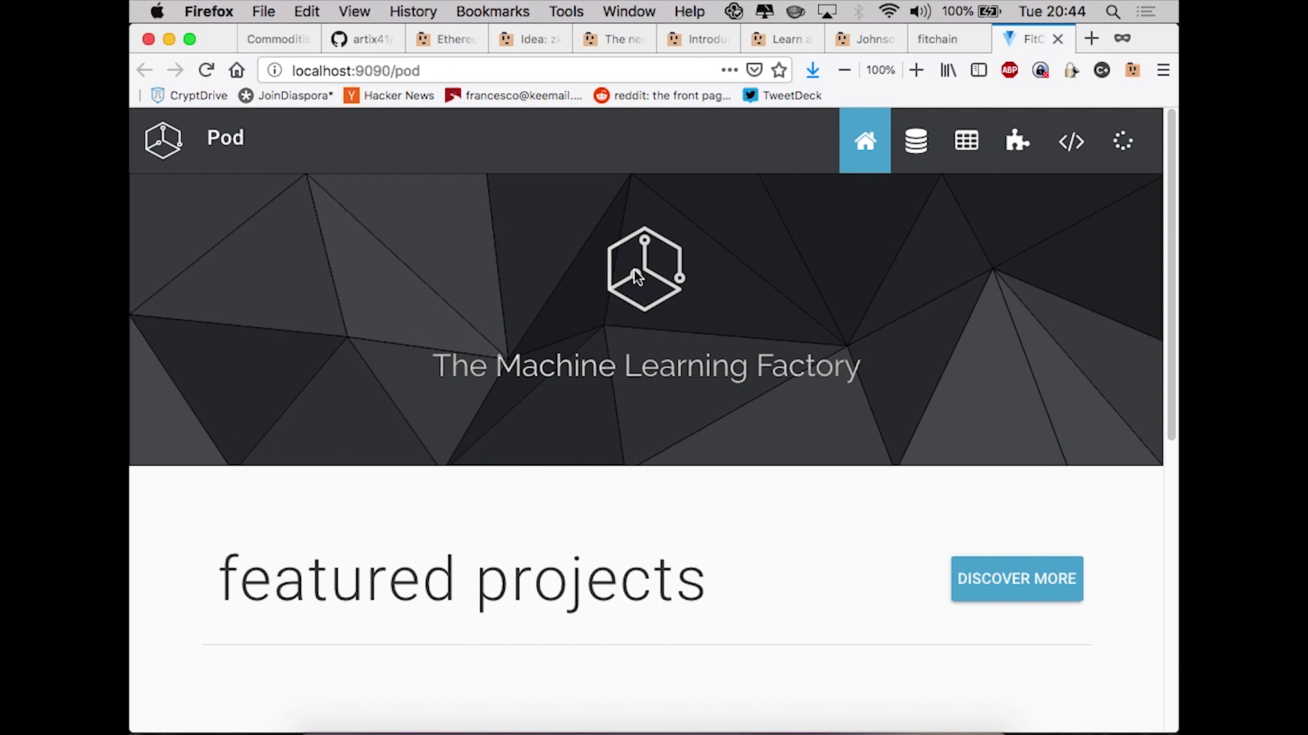
Open the Providers page and check the location of the cats_and_dogs data folder in Finder
scroll(681, 293, "down", 5)
scroll(747, 313, "up", 10)
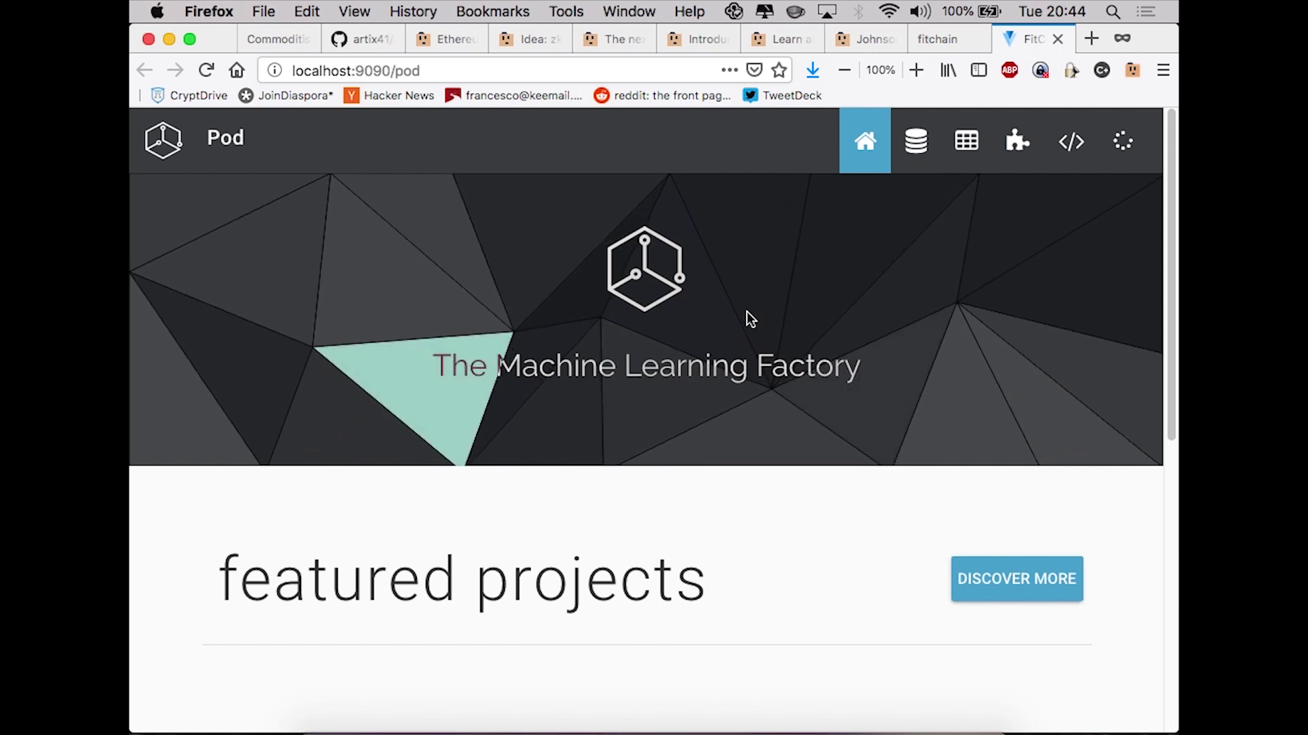
left_click(917, 159)
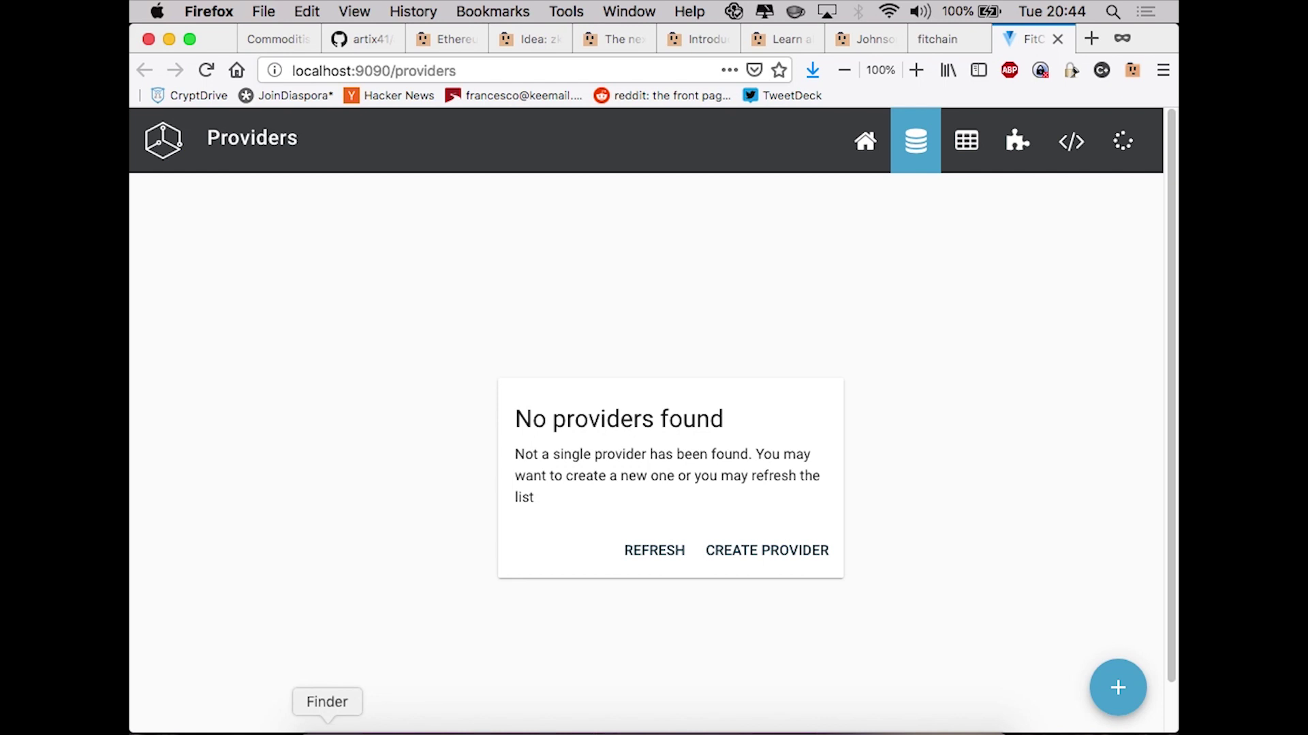
left_click(327, 731)
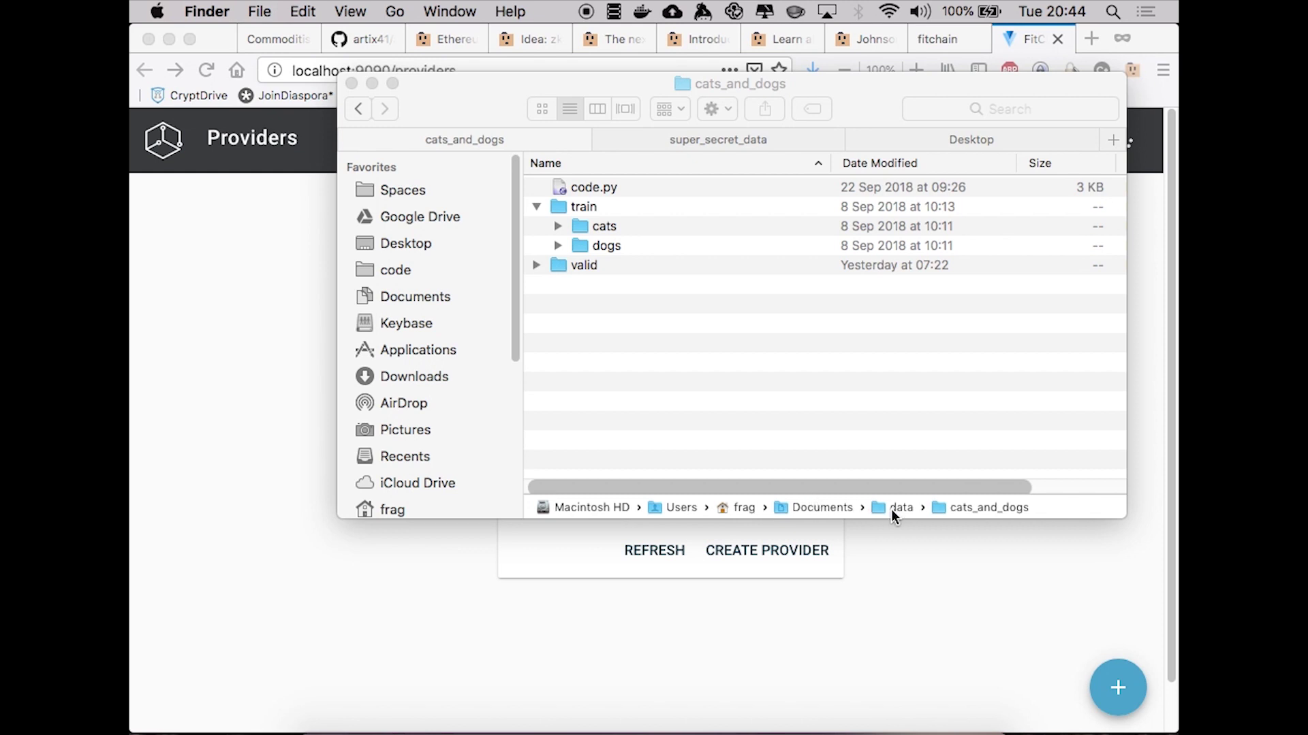
left_click(896, 599)
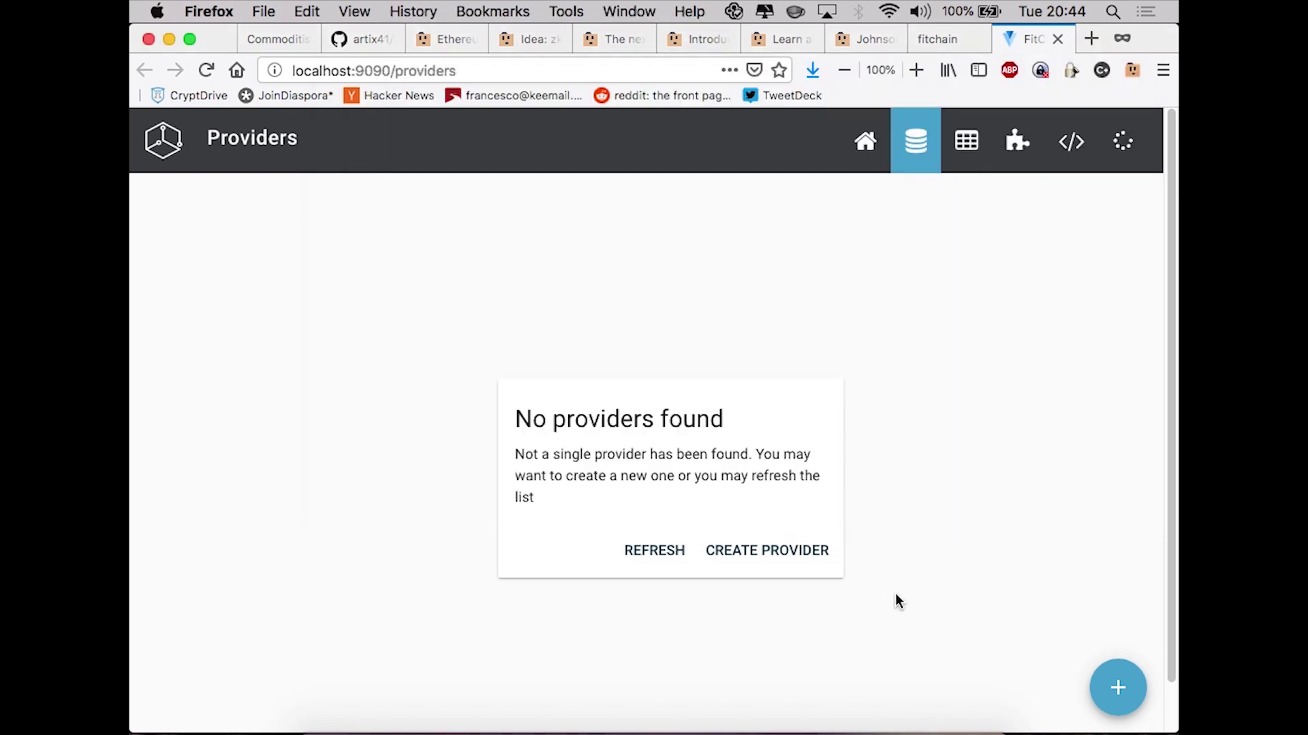
Start a new datasource provider with my_secret_data as both its Id and its Name
left_click(797, 543)
left_click(578, 463)
type("my_secret_data")
key("super+a")
key("super+c")
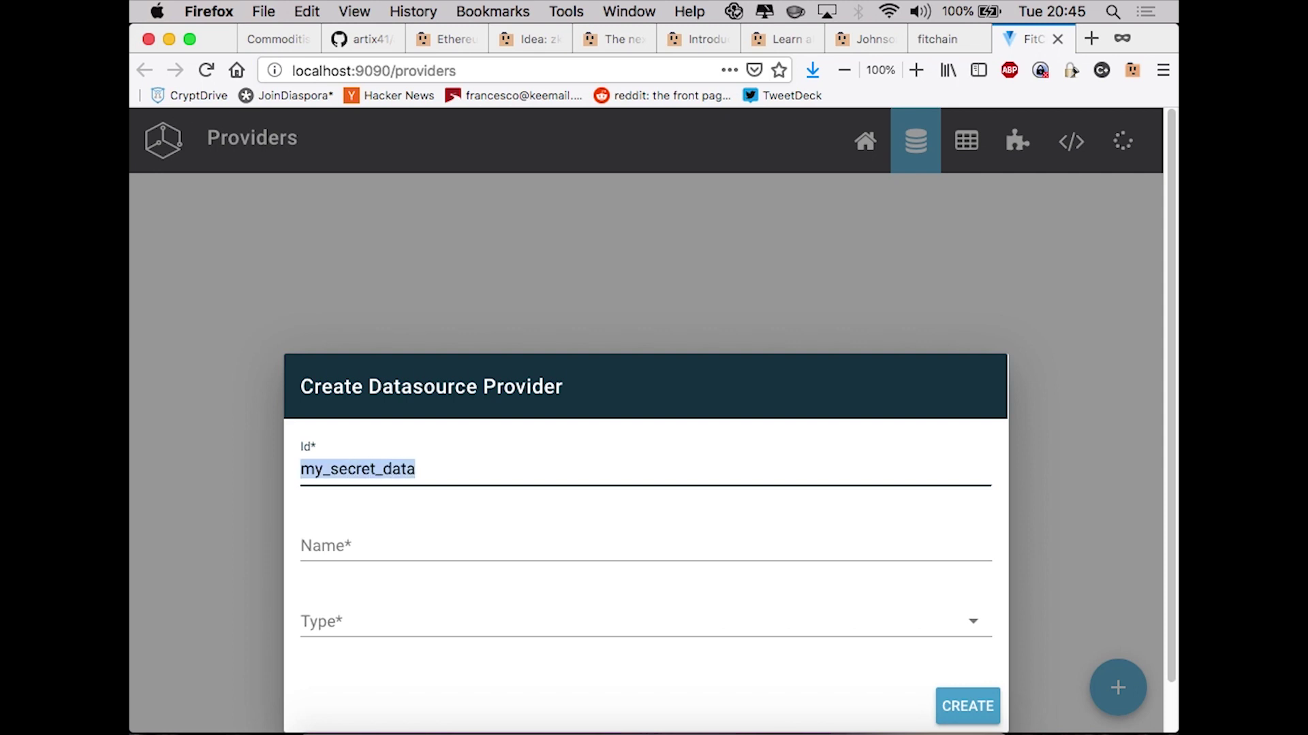
left_click(502, 540)
key("super+v")
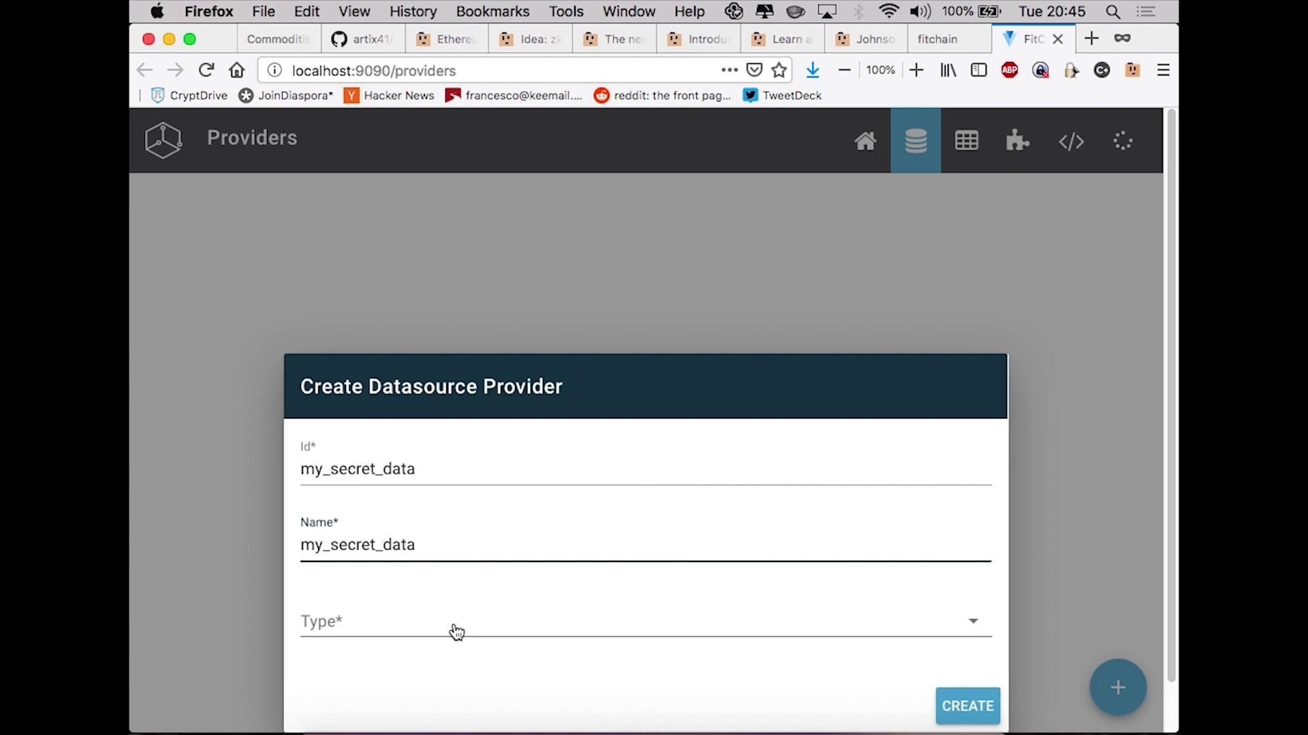
Set the provider's type to Gateway Filesystem with the path /Users/frag/Documents/data and create it
left_click(450, 628)
left_click(394, 655)
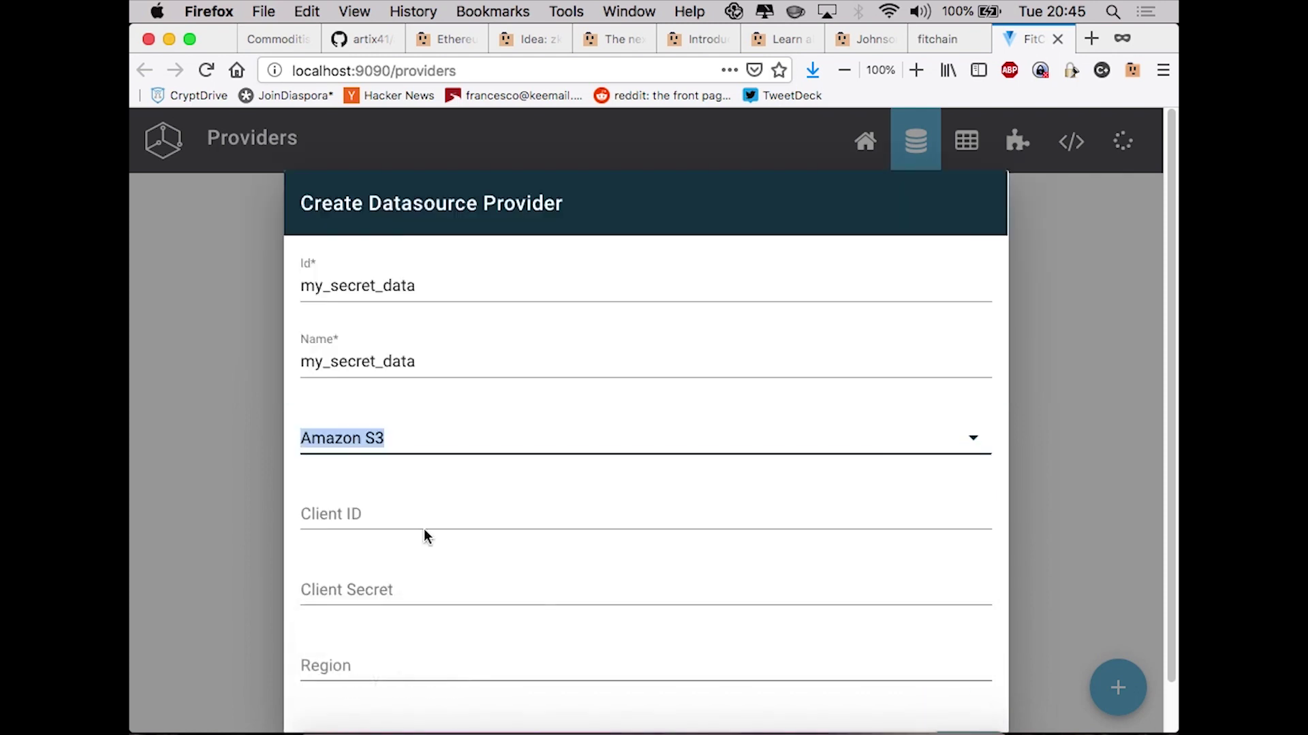
left_click(406, 443)
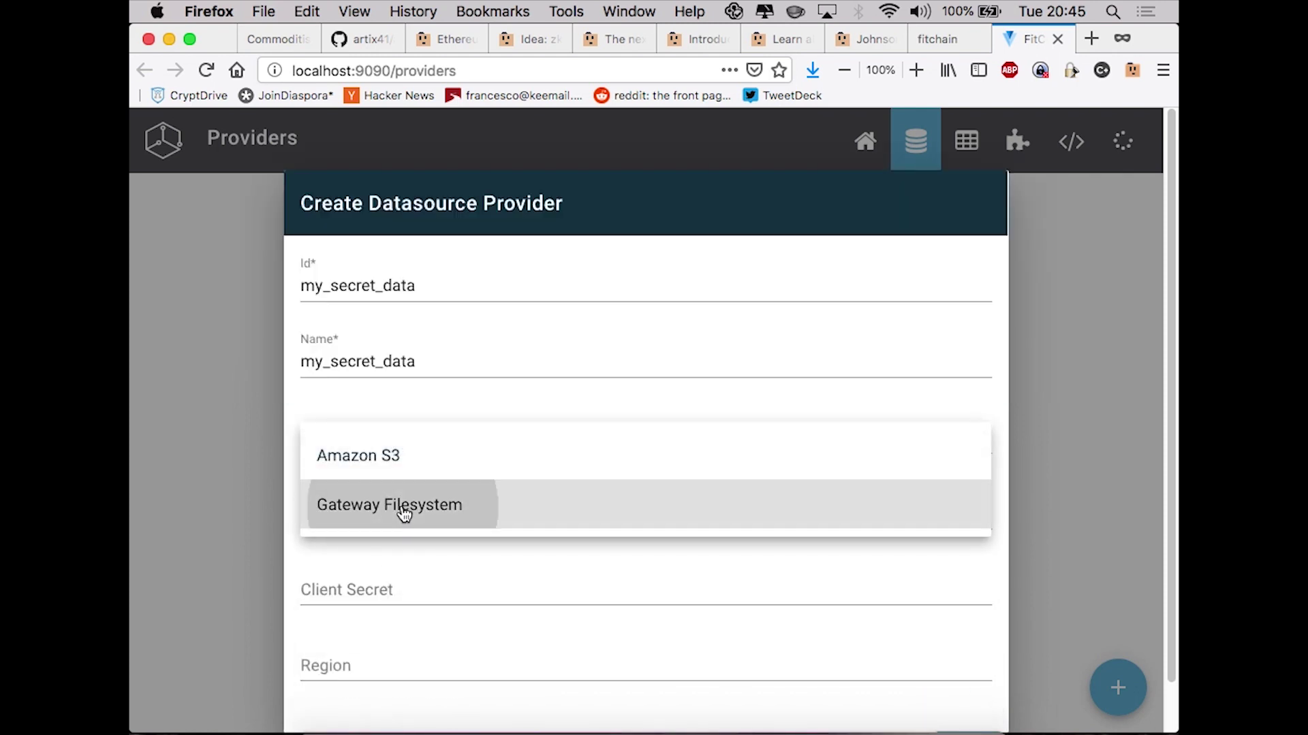
left_click(403, 511)
left_click(354, 611)
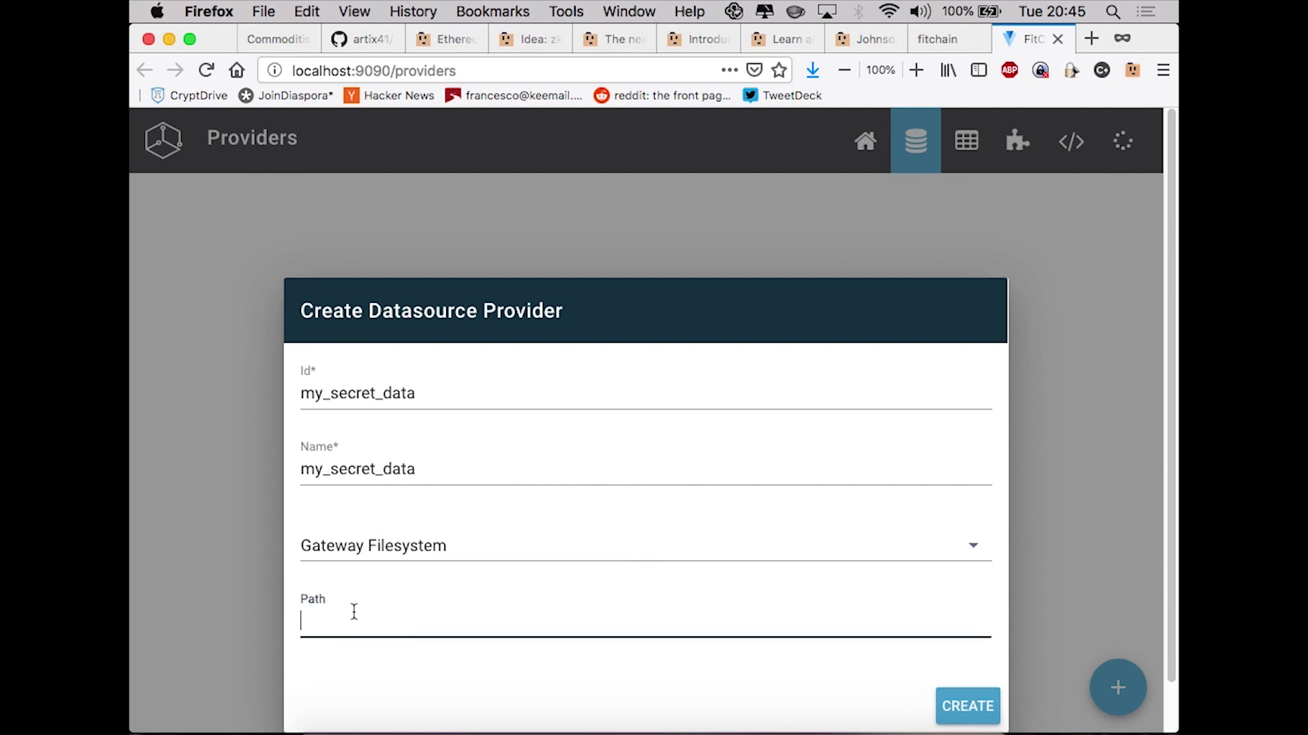
type("/Users/frag/Documents/data")
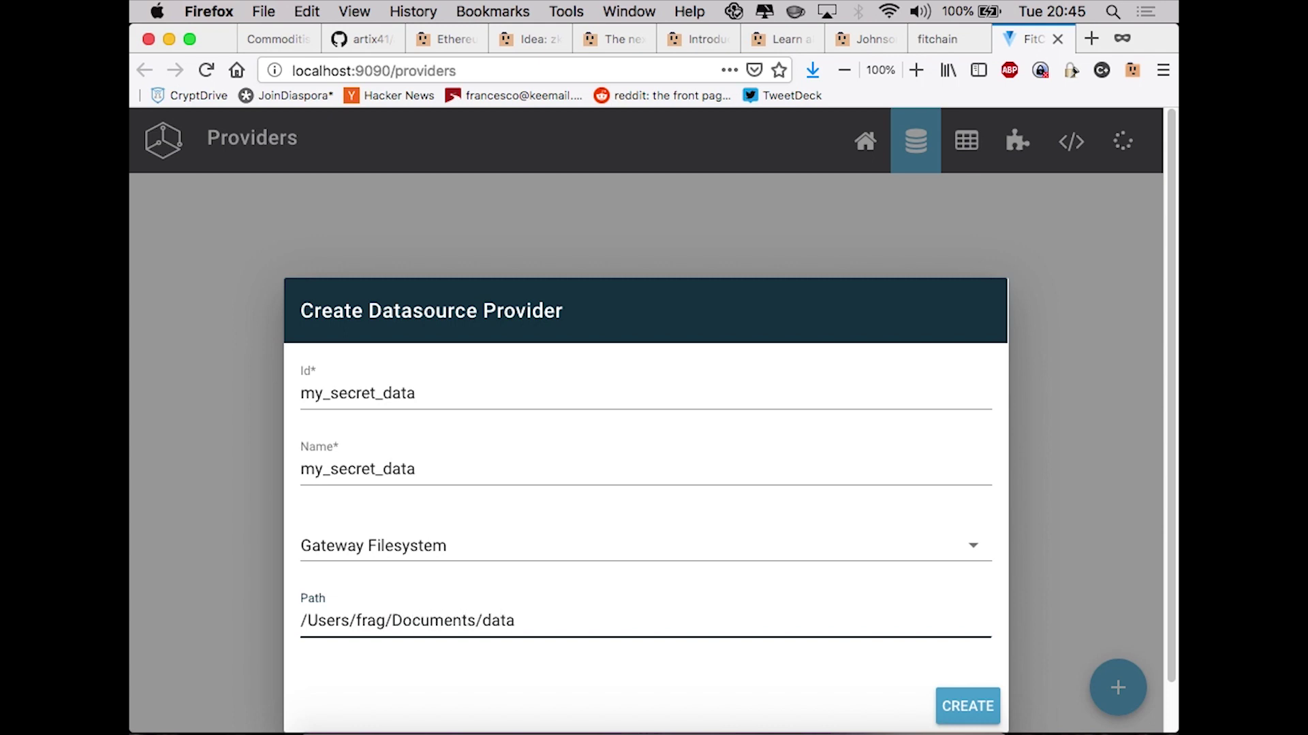
left_click(983, 708)
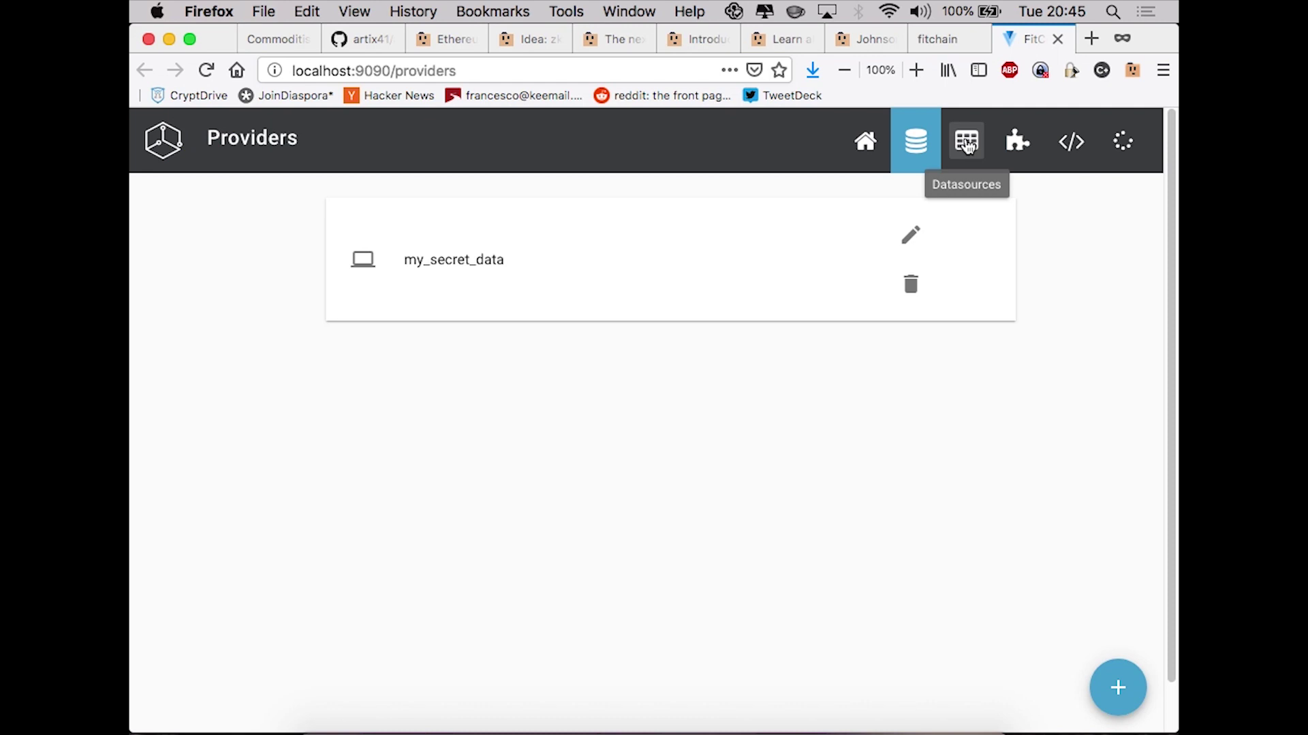
Go to the Datasources page and examine the data folder and its cats_and_dogs subfolder in Finder
left_click(967, 145)
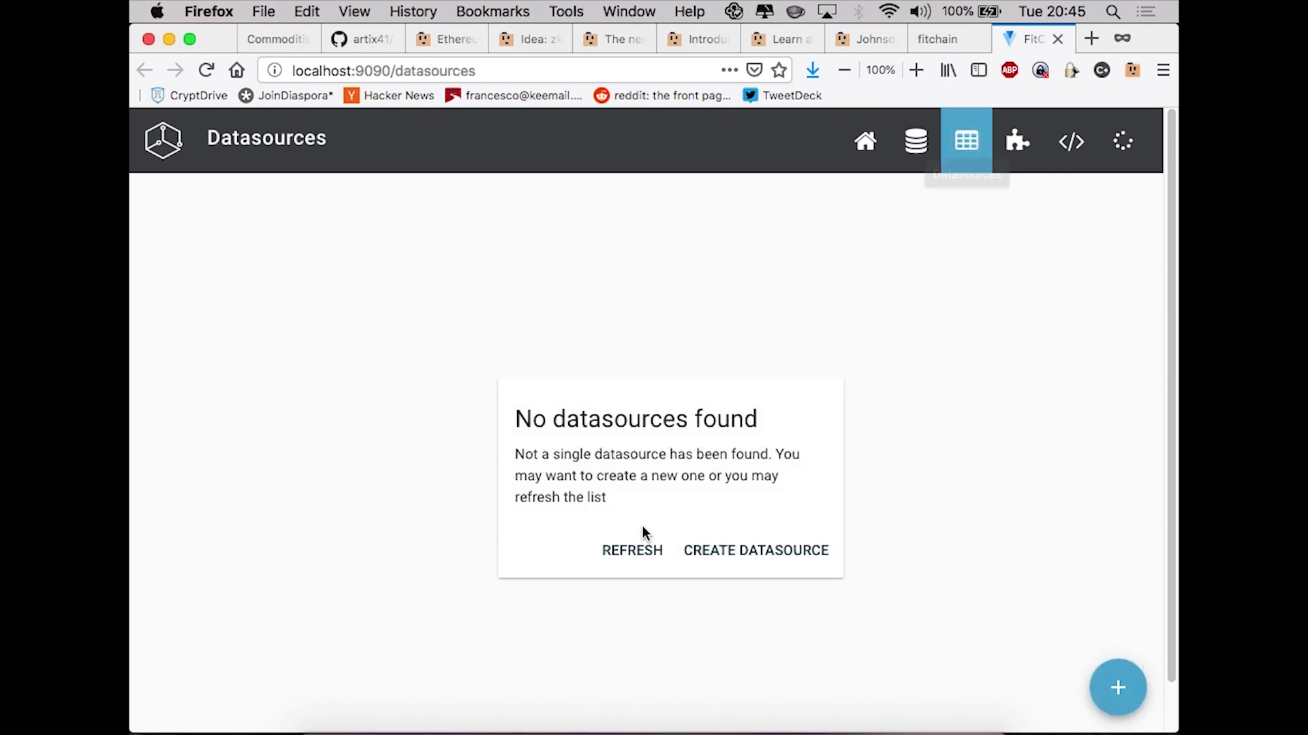
left_click(327, 723)
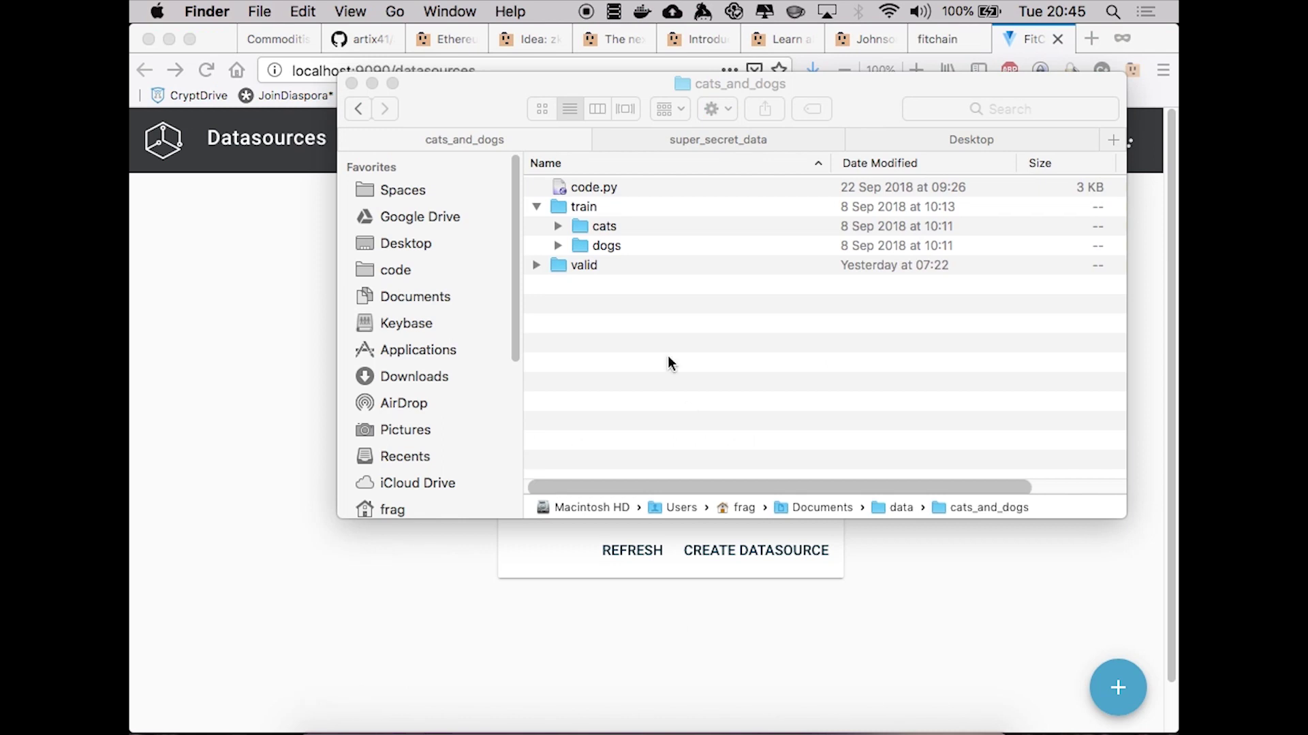
double_click(894, 510)
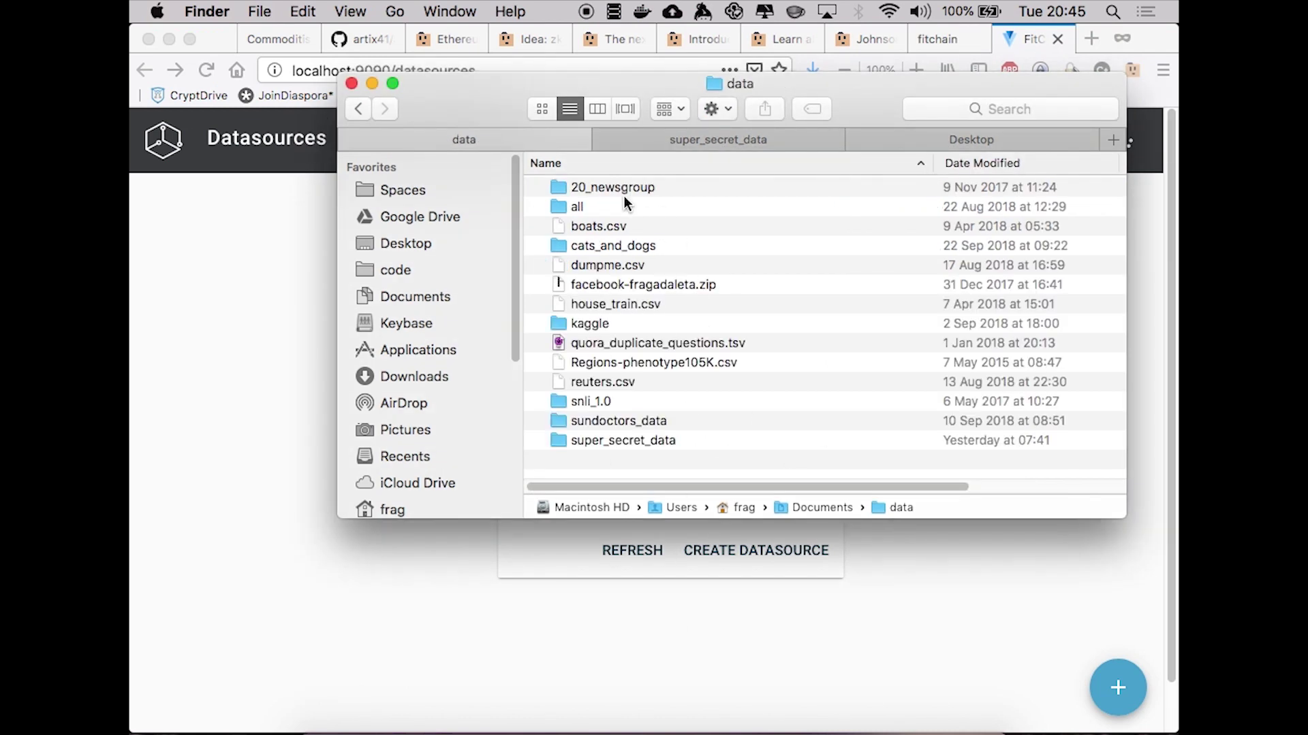
double_click(597, 247)
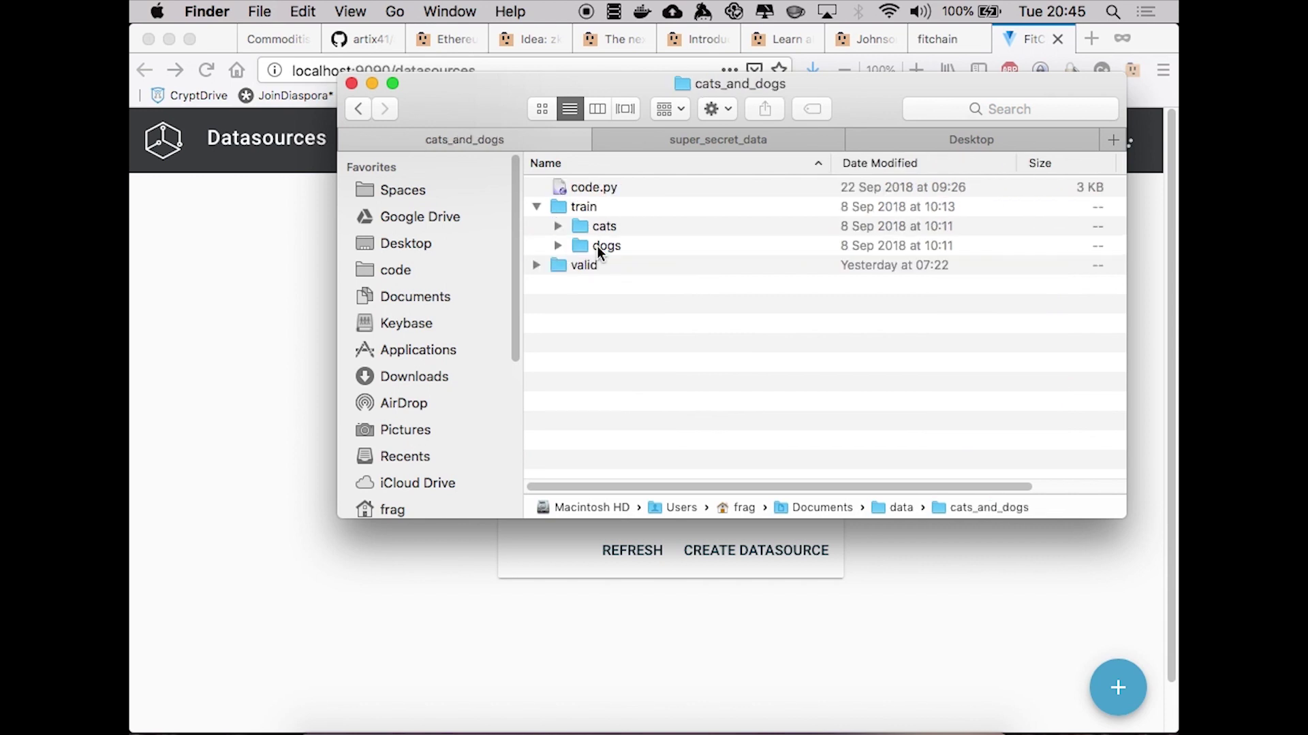
left_click(388, 576)
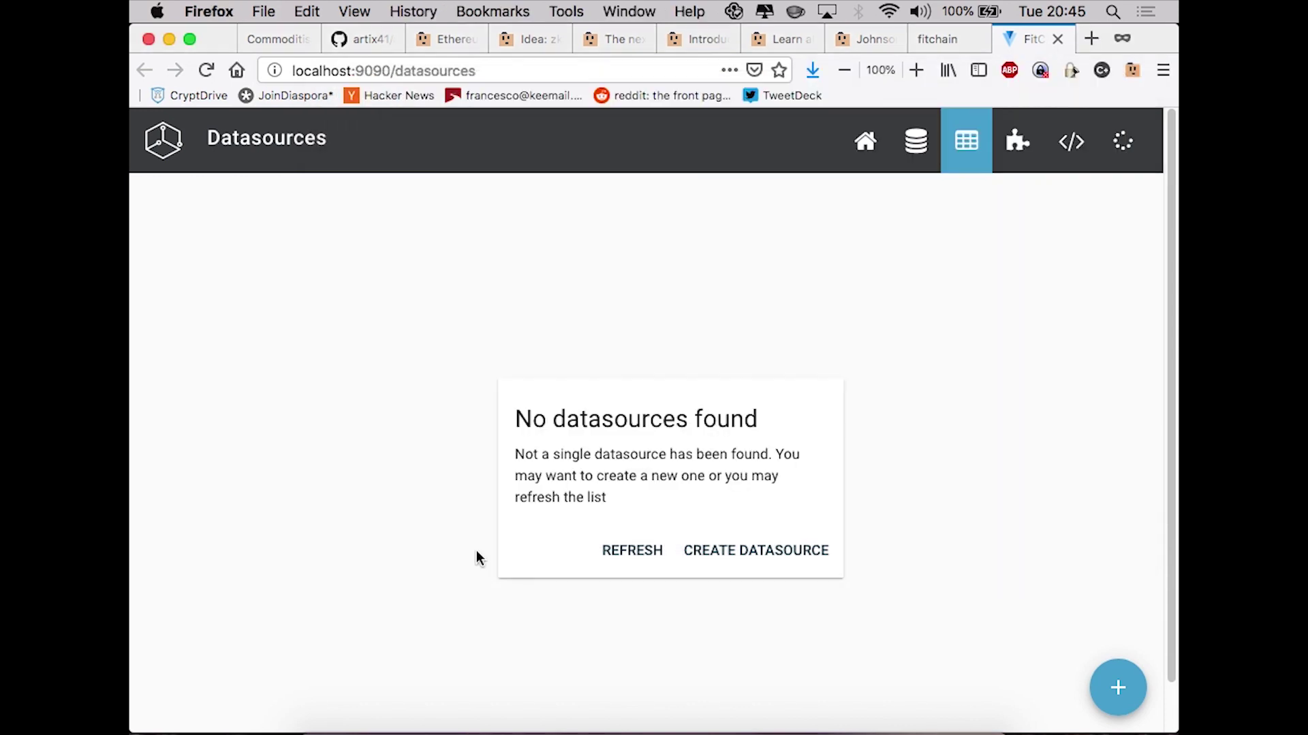
Start a new datasource with Id and Name cats_and_dogs and the description "Some images of cats and dogs"
left_click(770, 550)
left_click(476, 321)
type("cats_and_dogs")
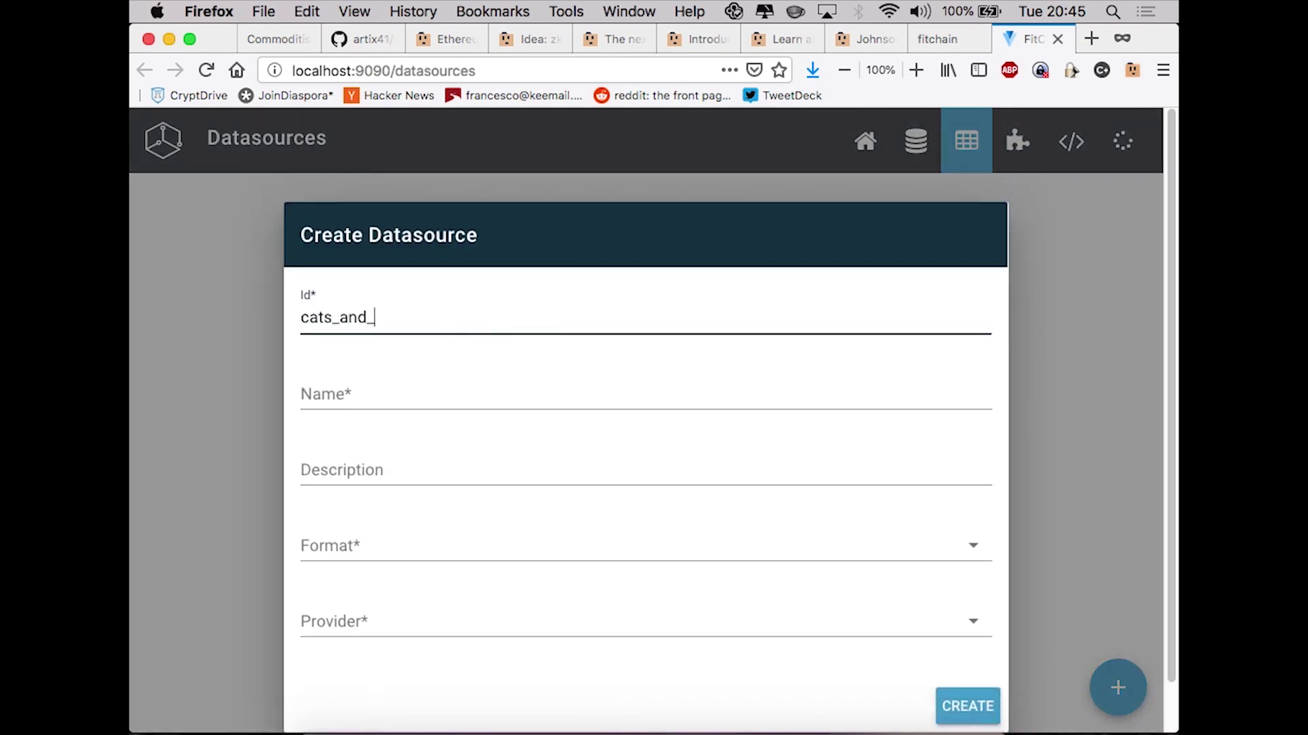
key("super+a")
key("super+c")
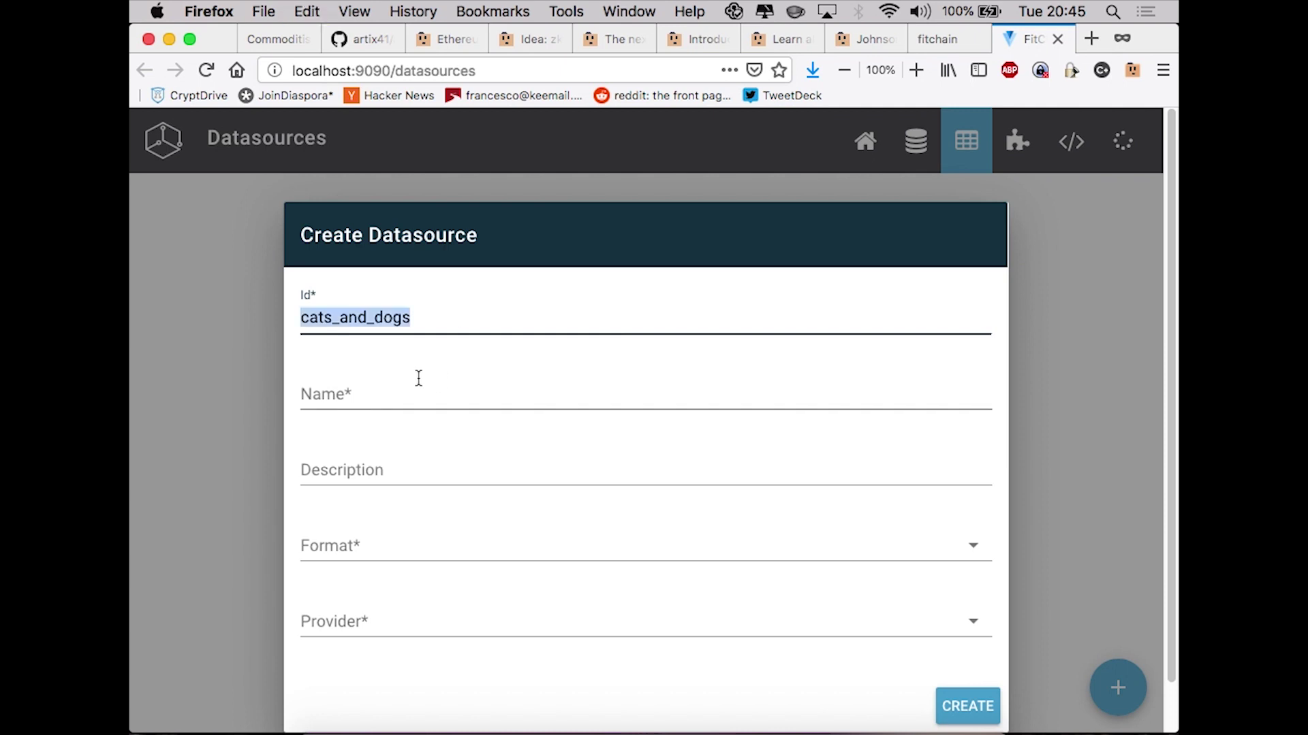
left_click(417, 381)
key("super+v")
left_click(645, 470)
type("Some images o")
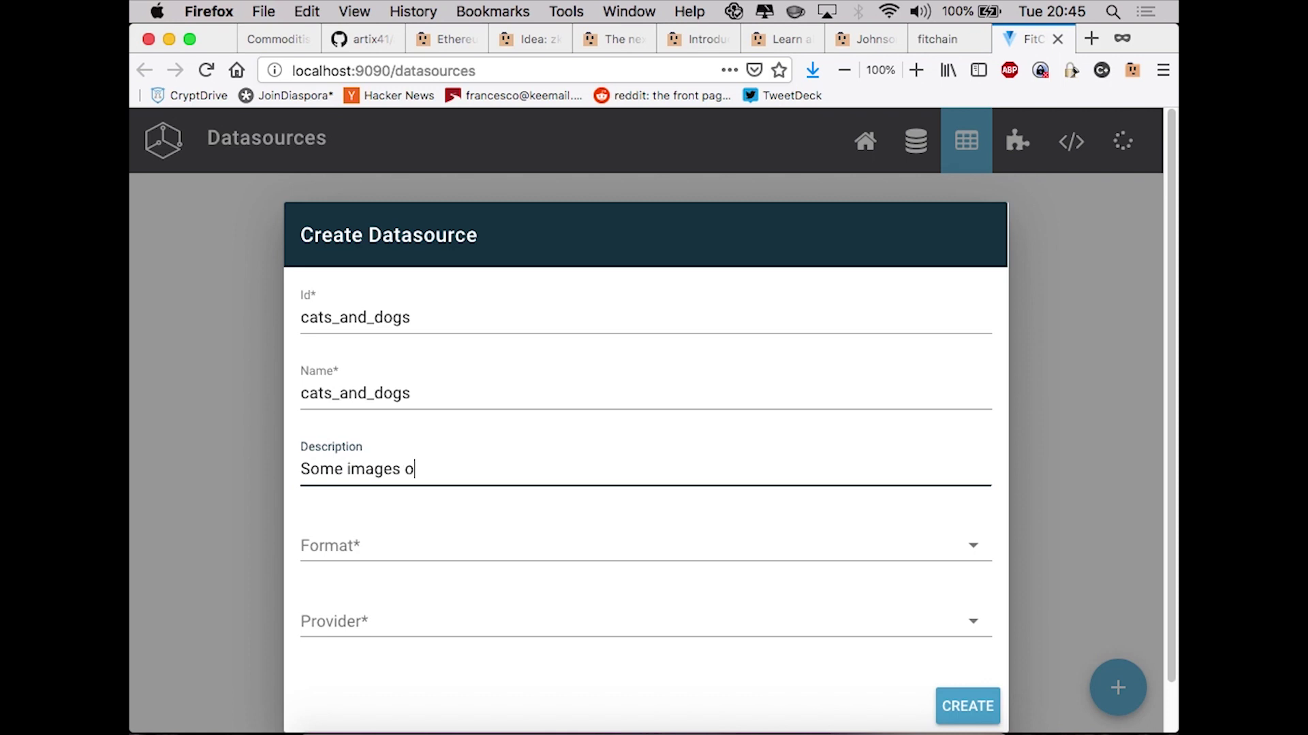
type("f cats and dogs")
Set the datasource's format to Comma-Separated Values and its provider to my_secret_data
left_click(344, 555)
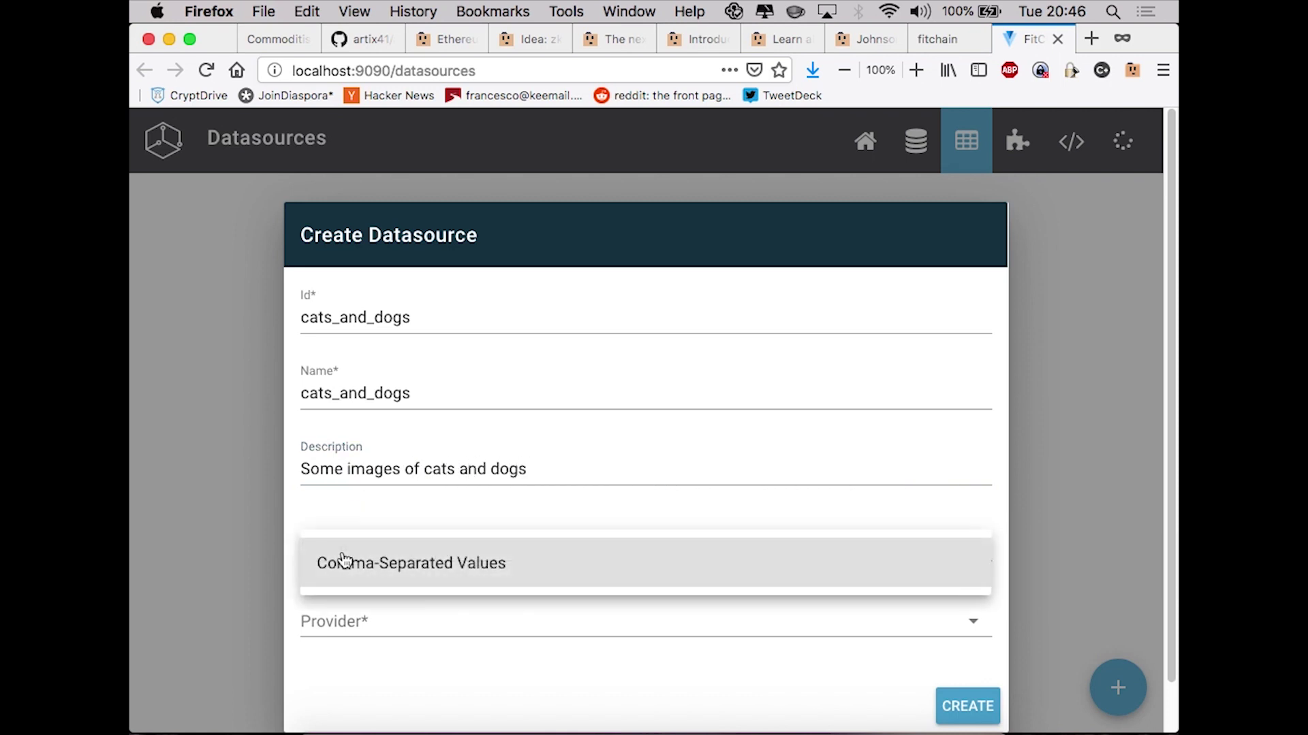
left_click(376, 574)
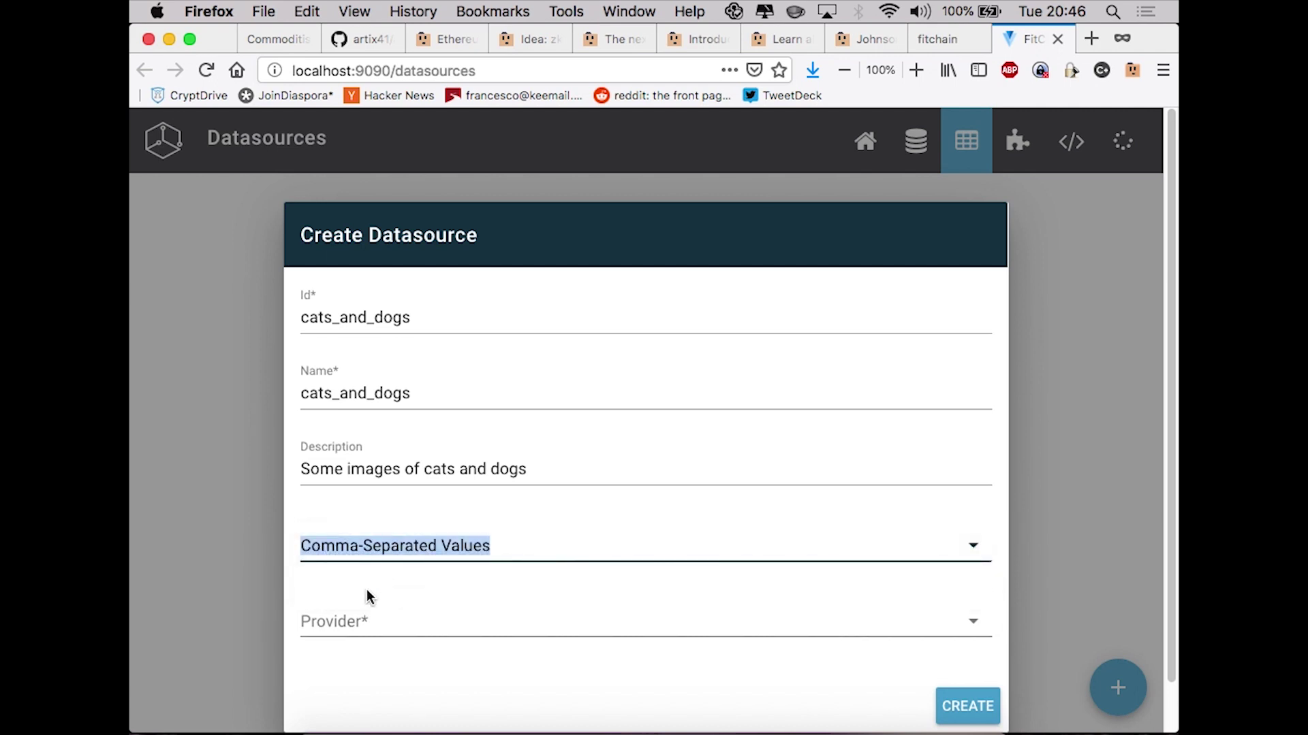
left_click(356, 628)
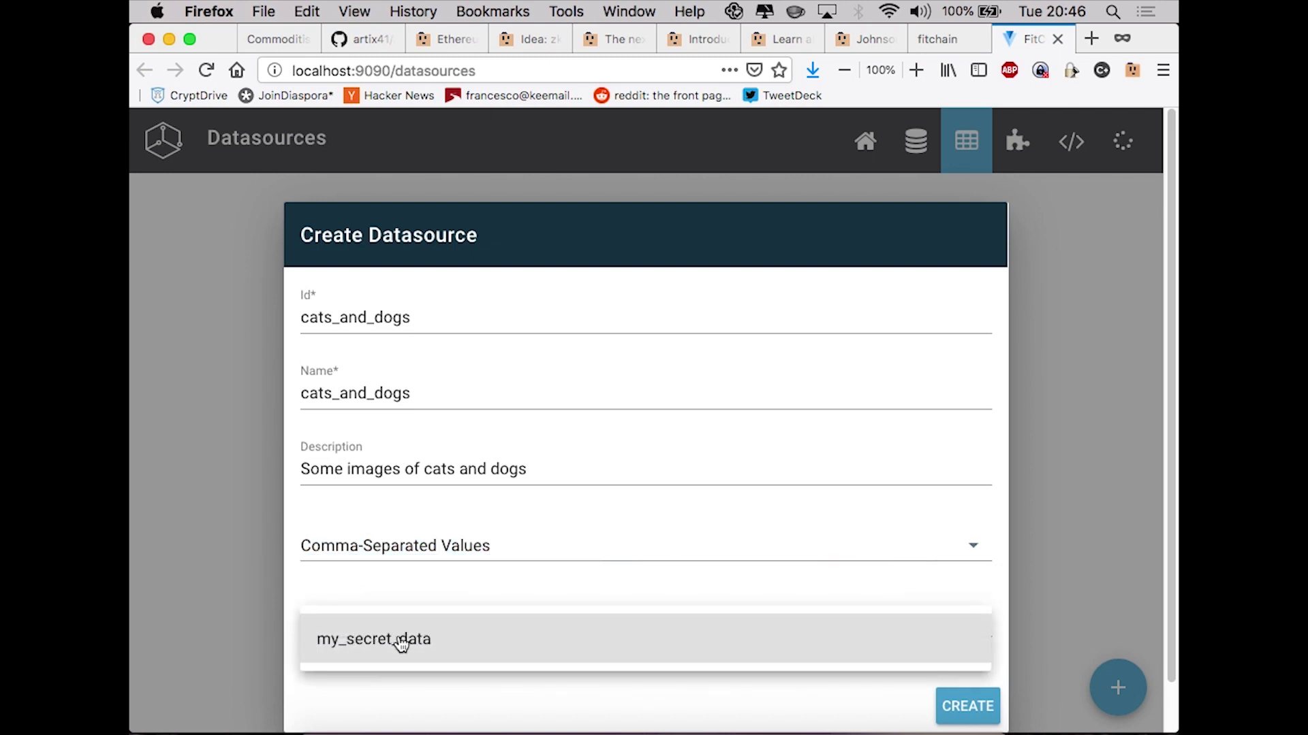
left_click(409, 645)
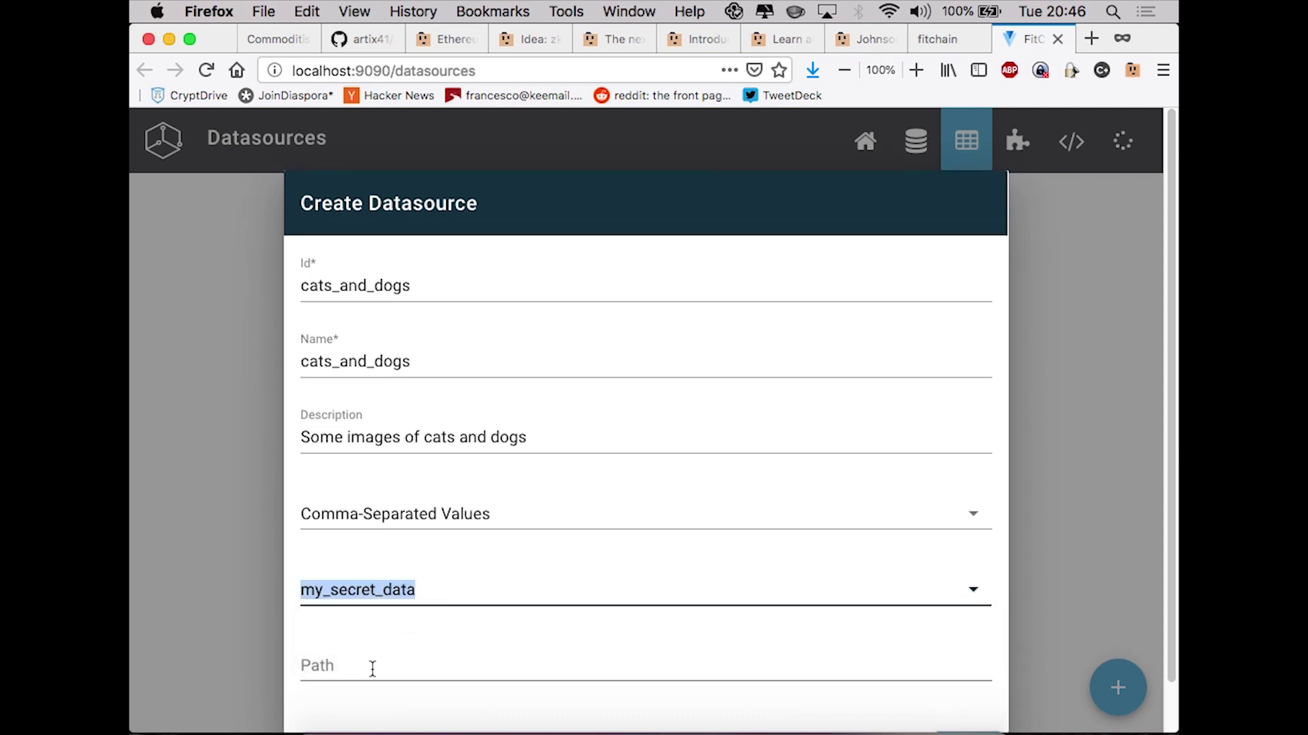
Check the dataset folder in Finder and set the datasource's path to cats_and_dogs
left_click(347, 702)
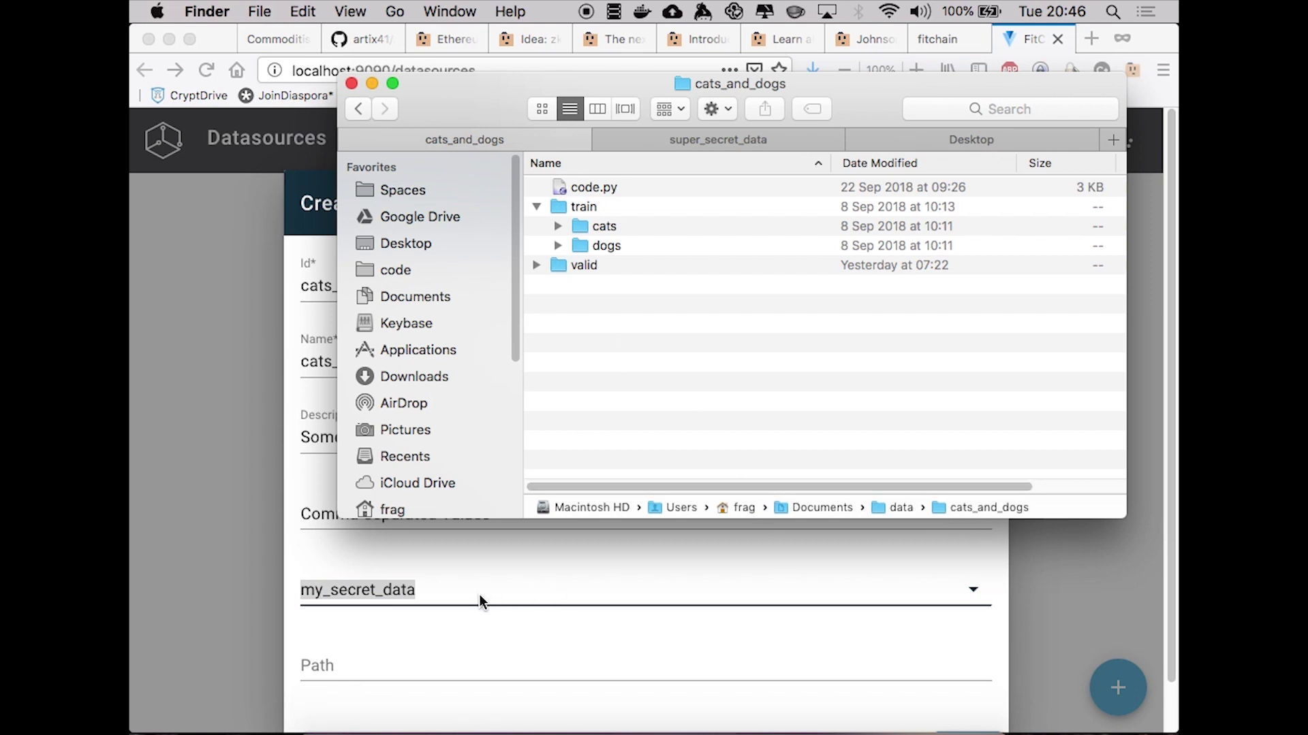
left_click(591, 672)
left_click(561, 668)
type("ca")
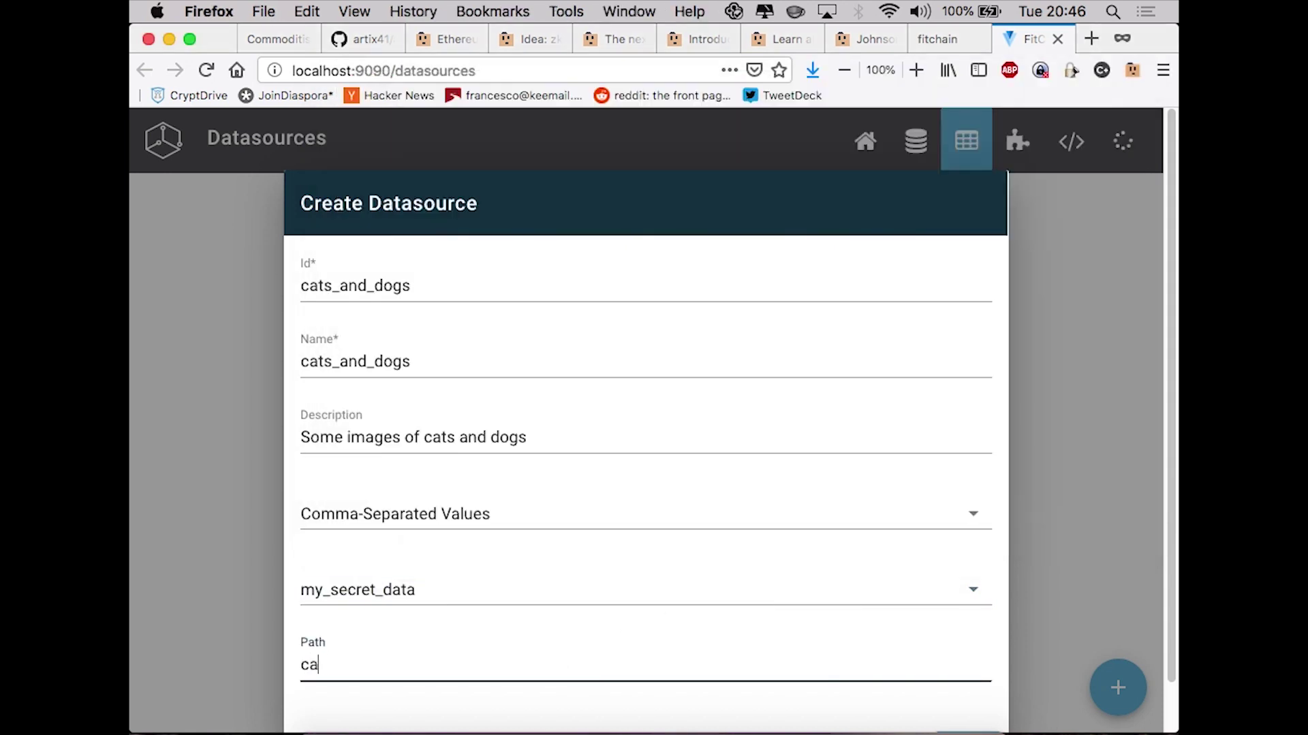
type("ts_and_dogs")
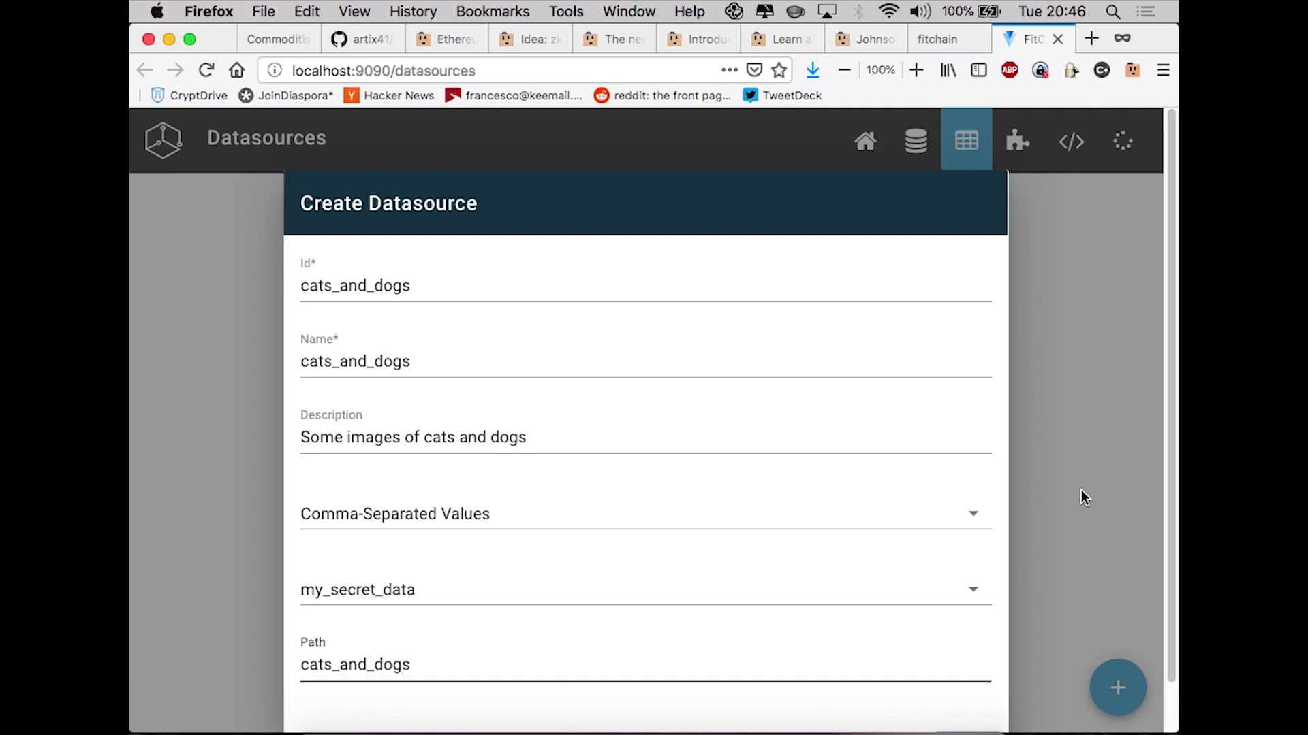
Create the cats_and_dogs datasource and dismiss the task notification
left_click_drag(1169, 484, 1168, 619)
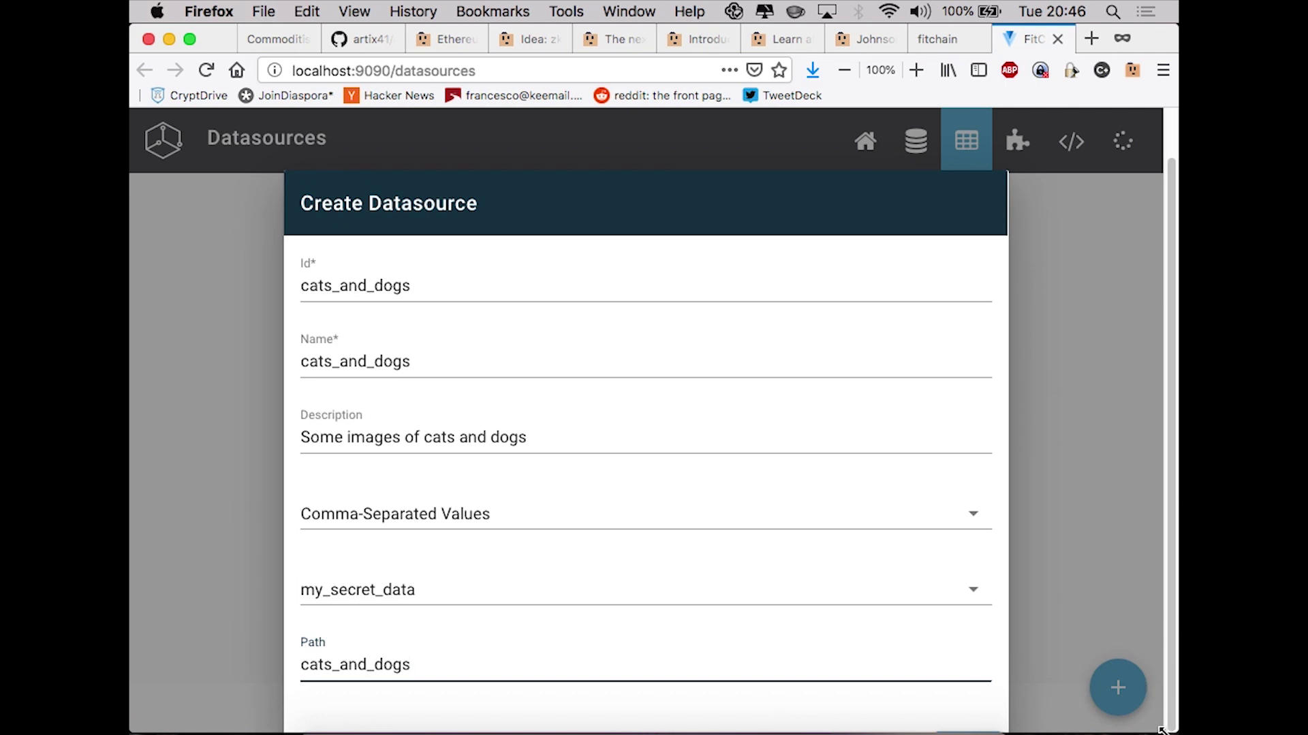
left_click_drag(1164, 730, 1159, 639)
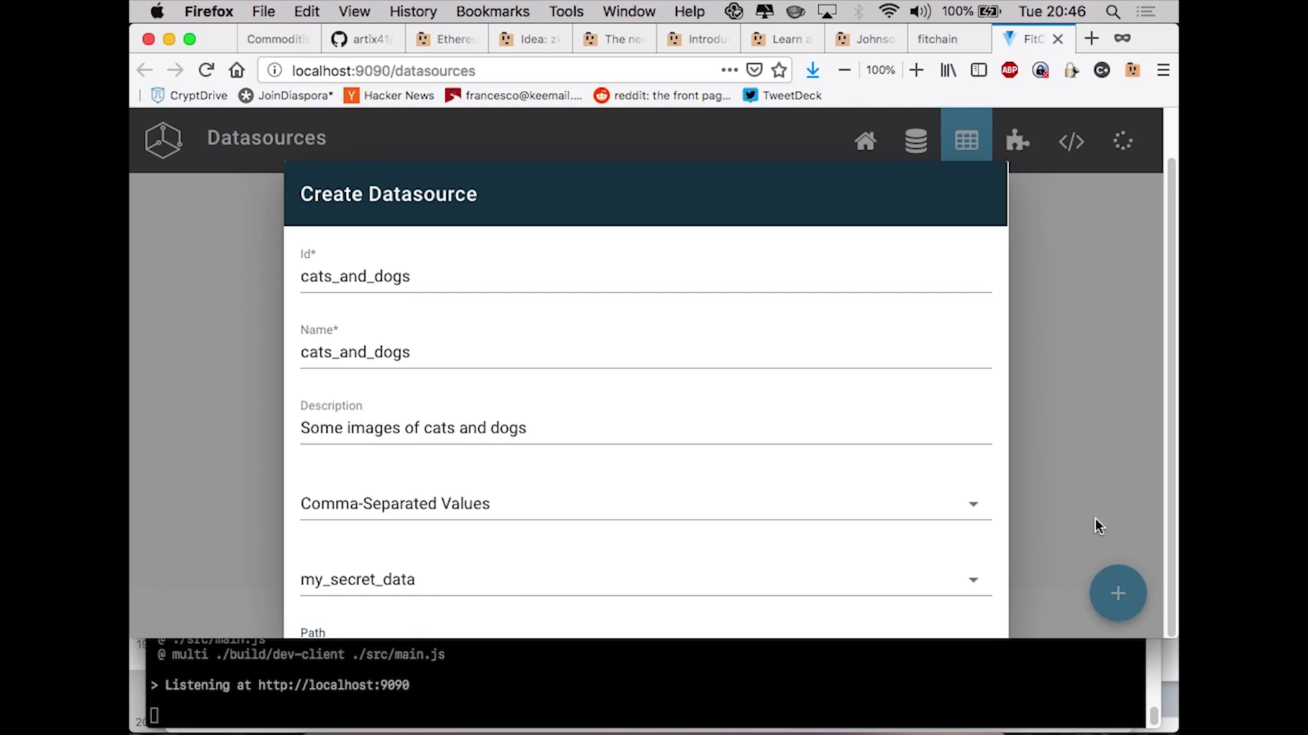
left_click_drag(1153, 637, 1158, 732)
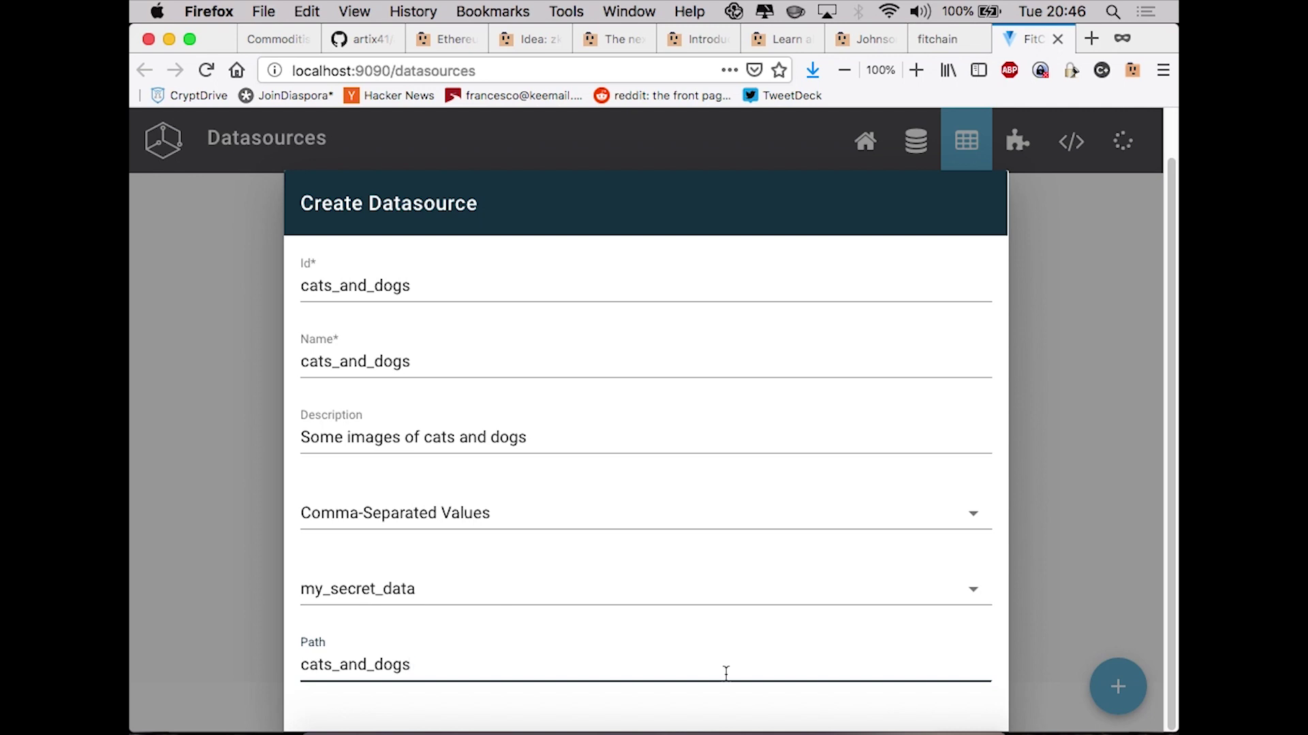
left_click(844, 70)
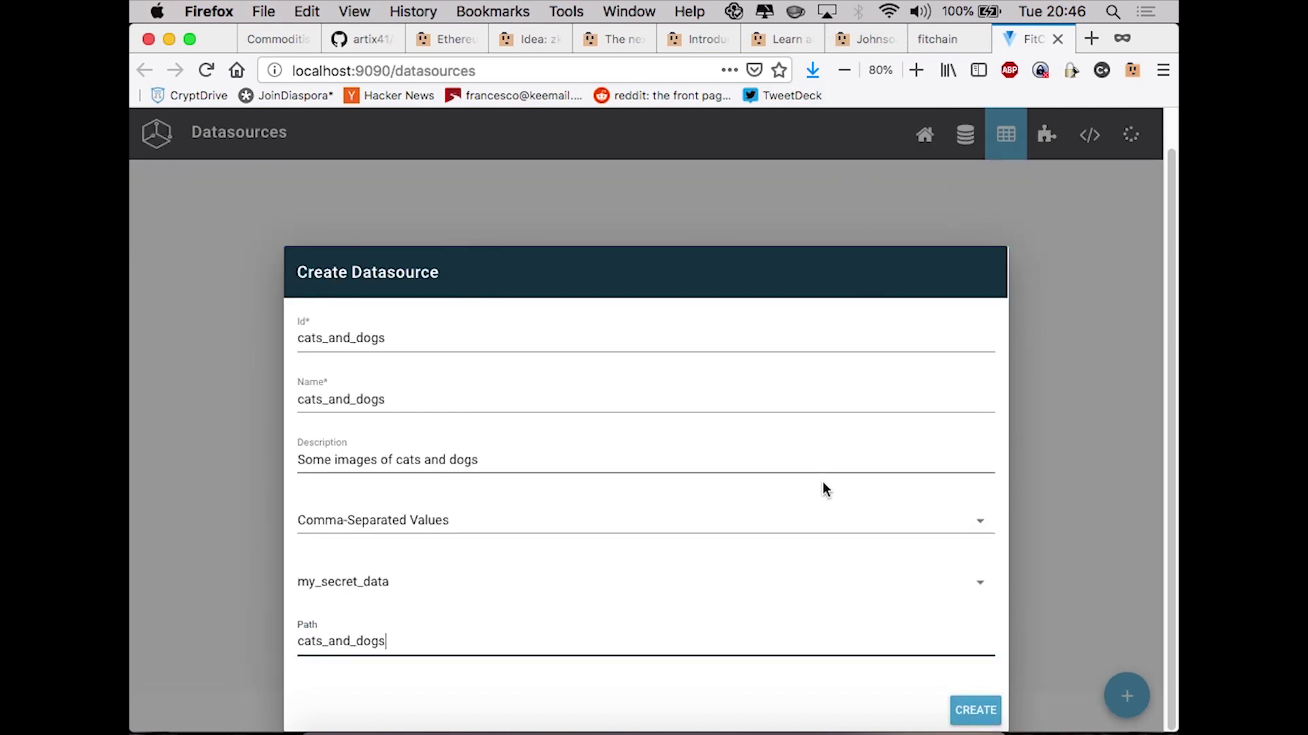
left_click(972, 711)
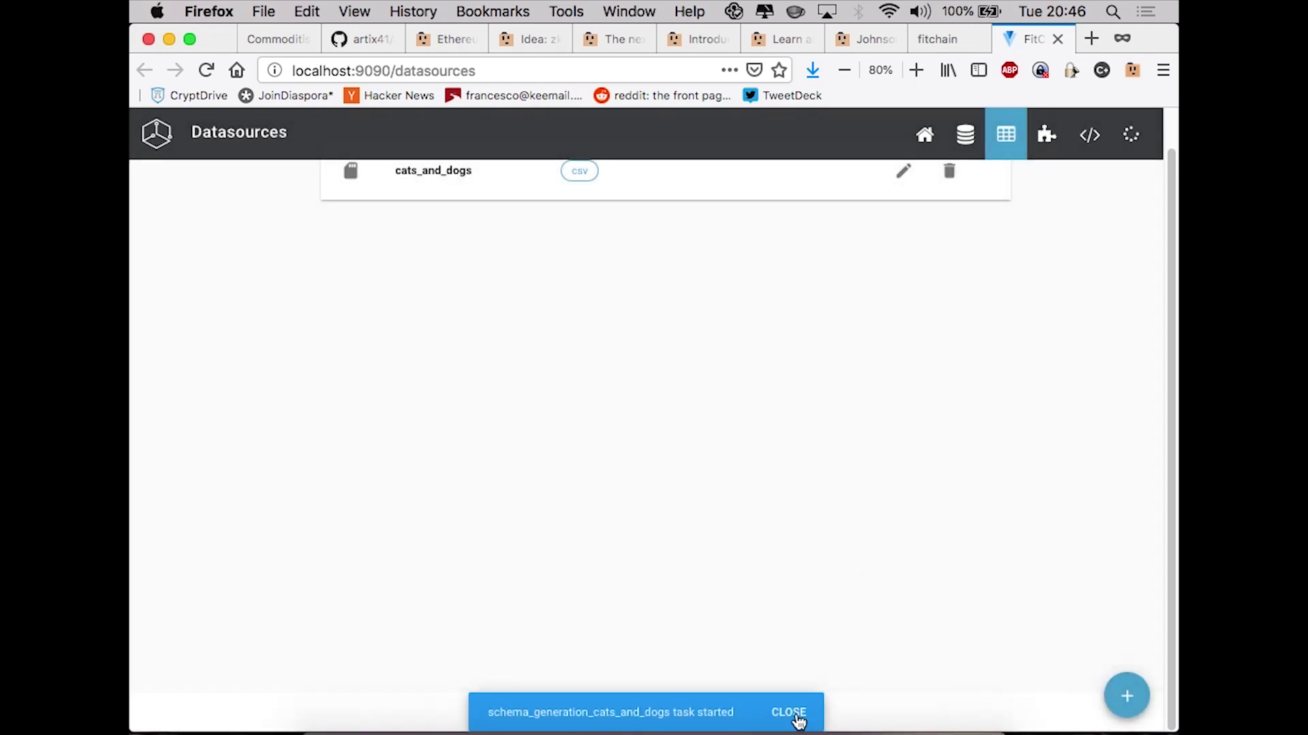
left_click(796, 714)
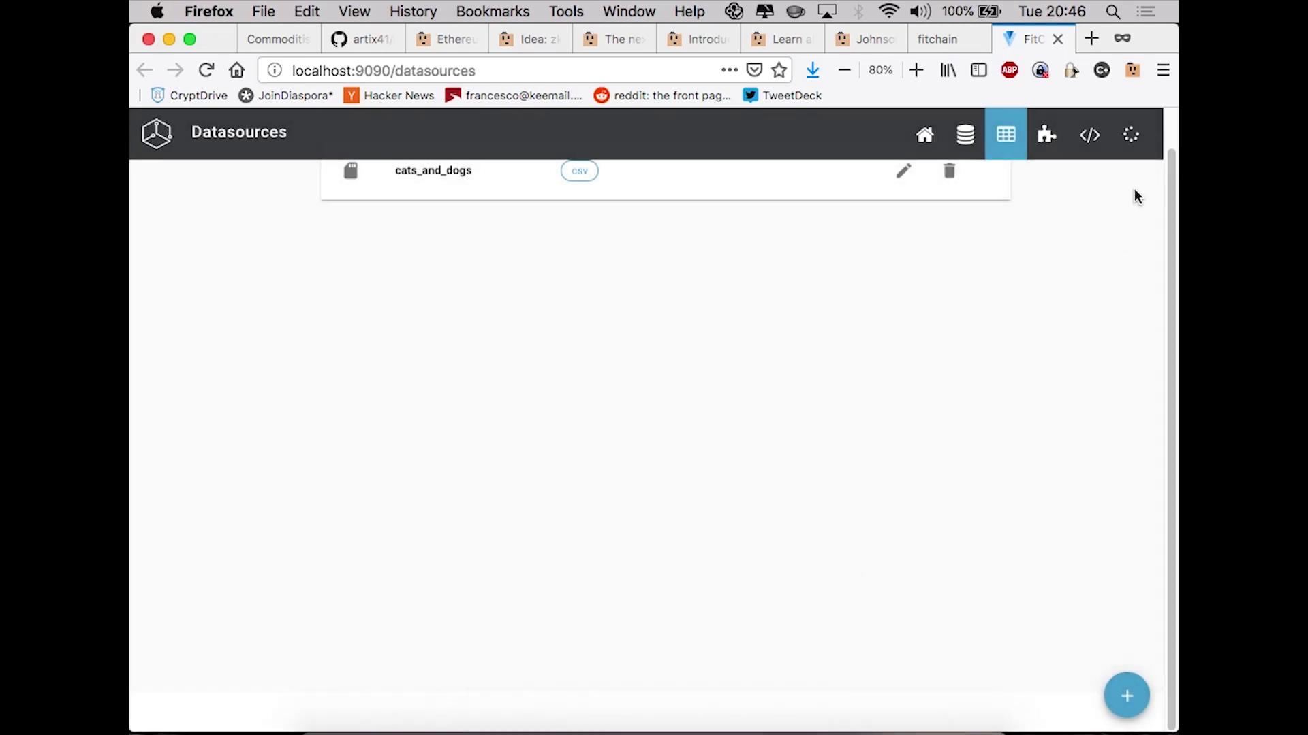
Open the Tasks log to check the schema generation task, with the page zoom restored to 100%
left_click(1130, 133)
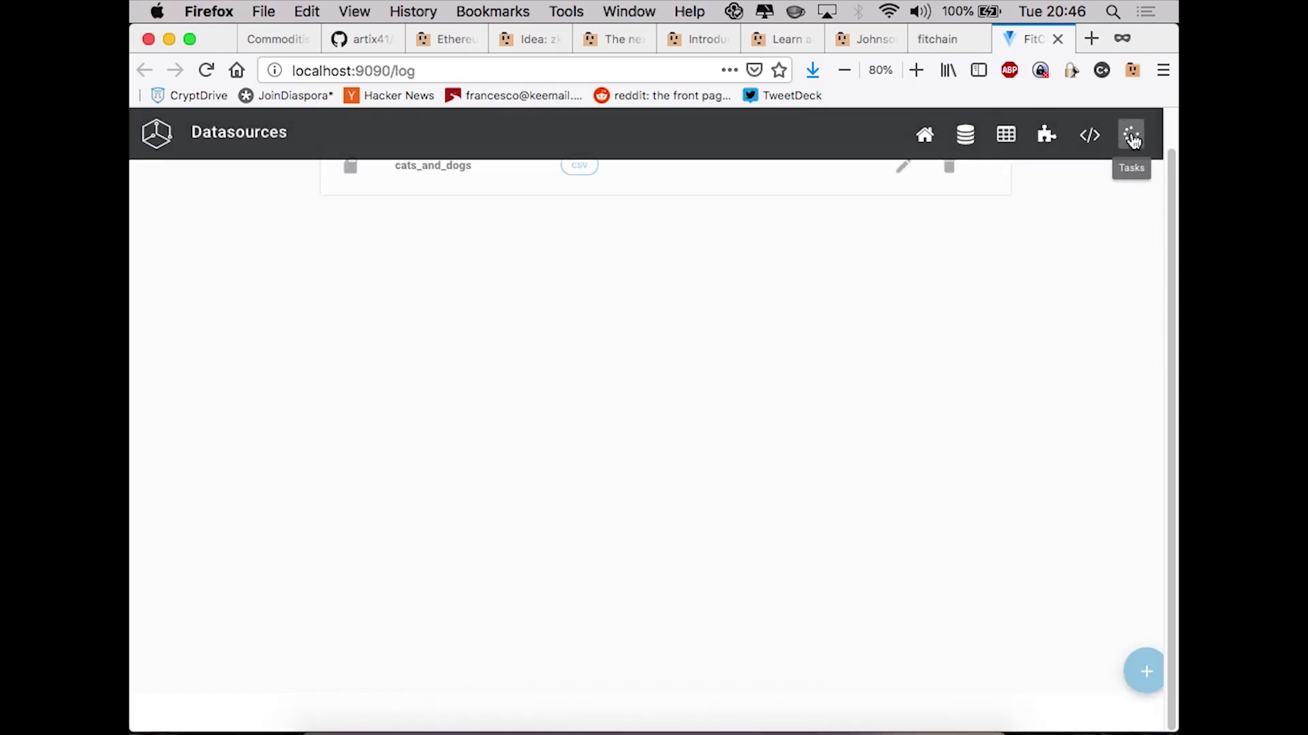
left_click(914, 71)
left_click(914, 71)
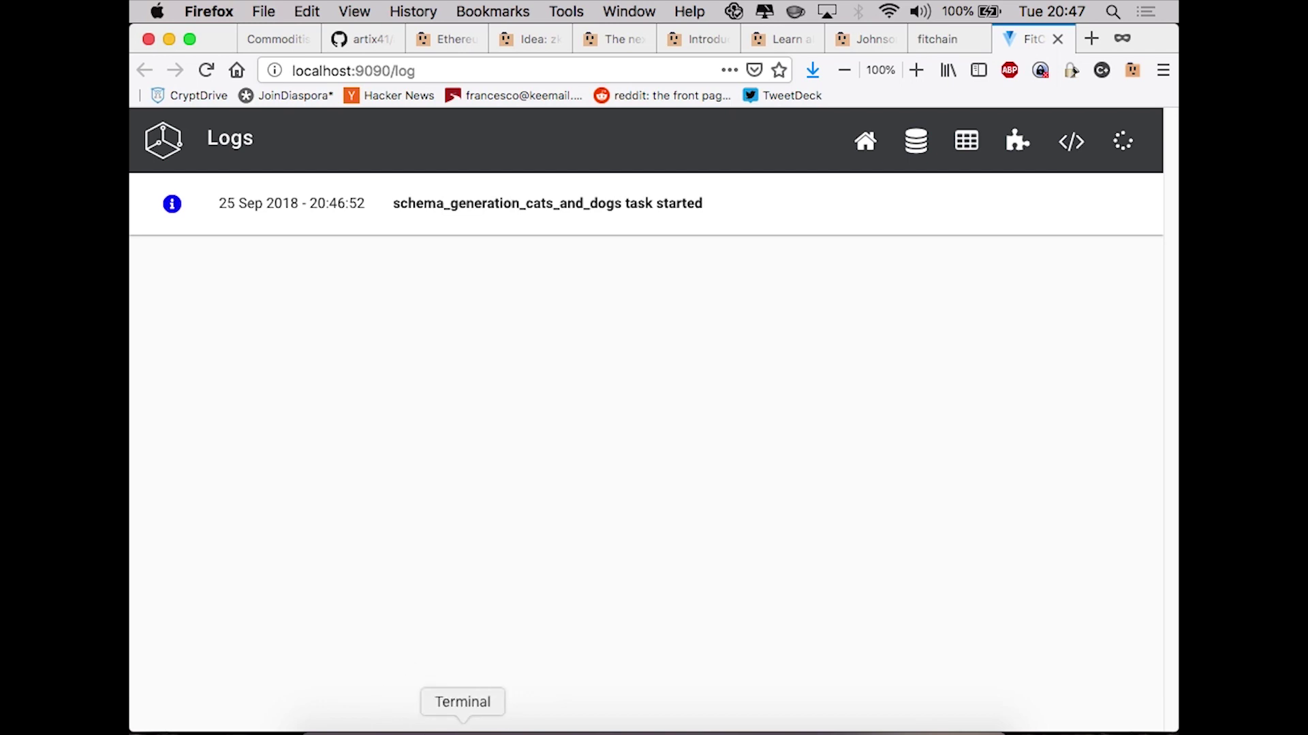
Switch to Finder and preview brain_cancer.JPG and little_pumpkin.JPG in the super_secret_data folder
left_click(462, 731)
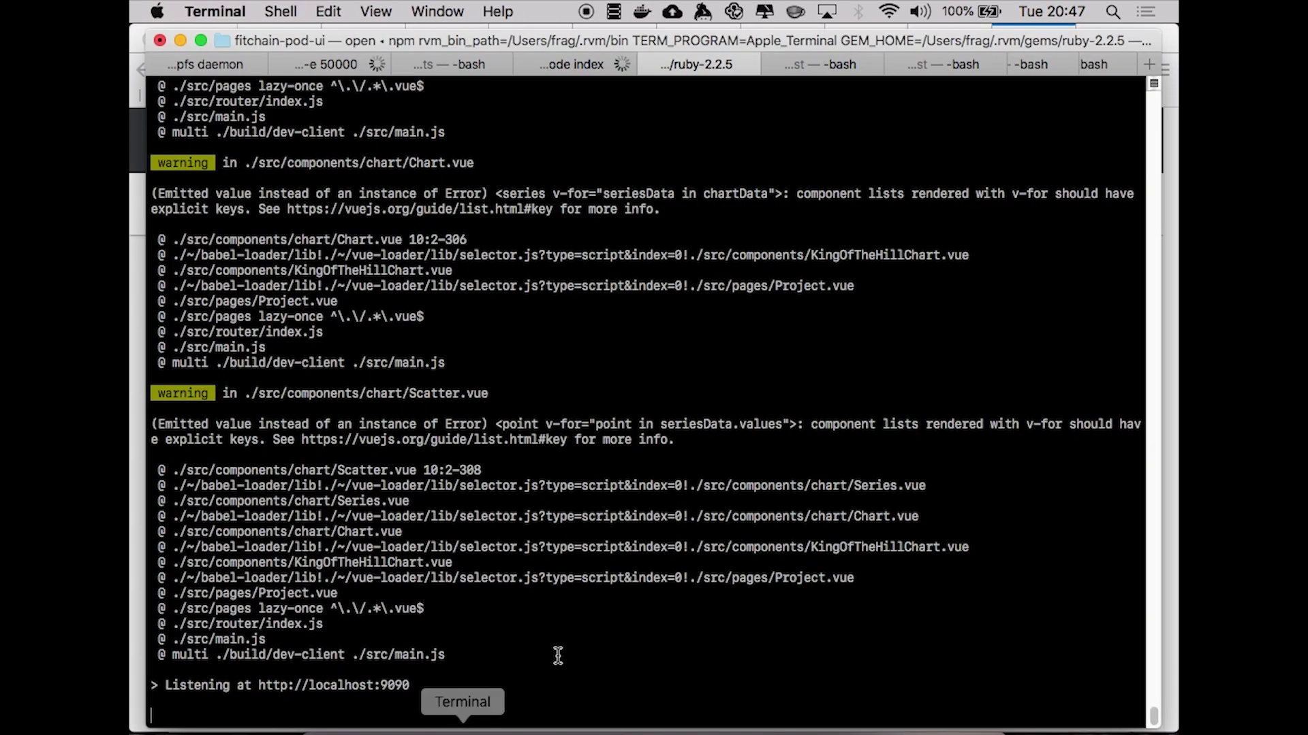
left_click(822, 66)
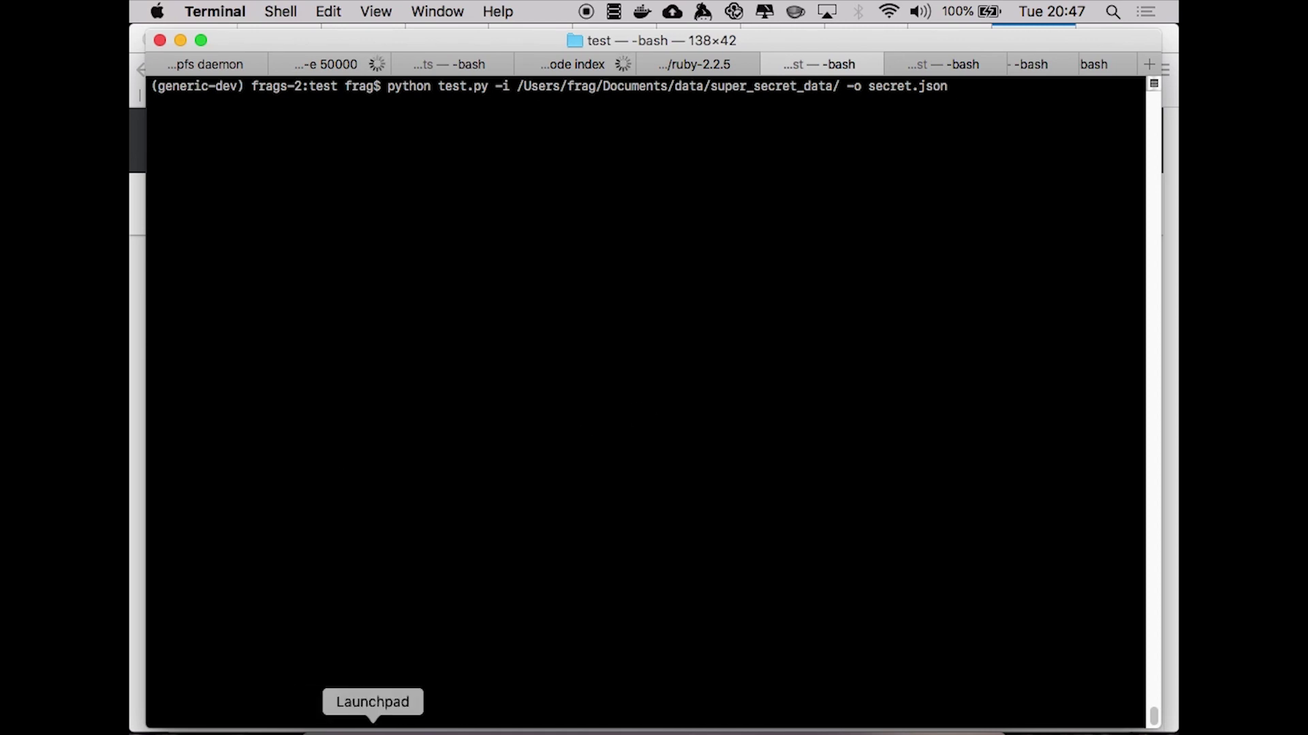
left_click(324, 728)
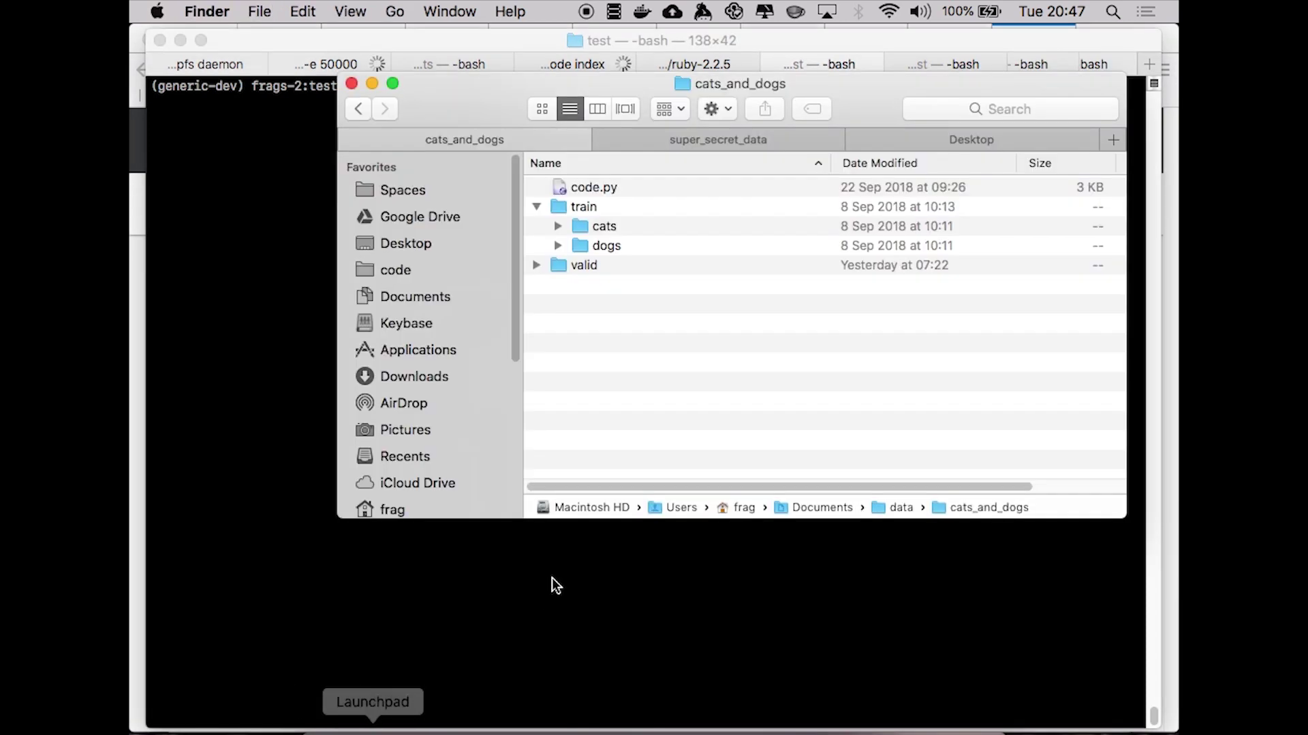
left_click(730, 138)
key("space")
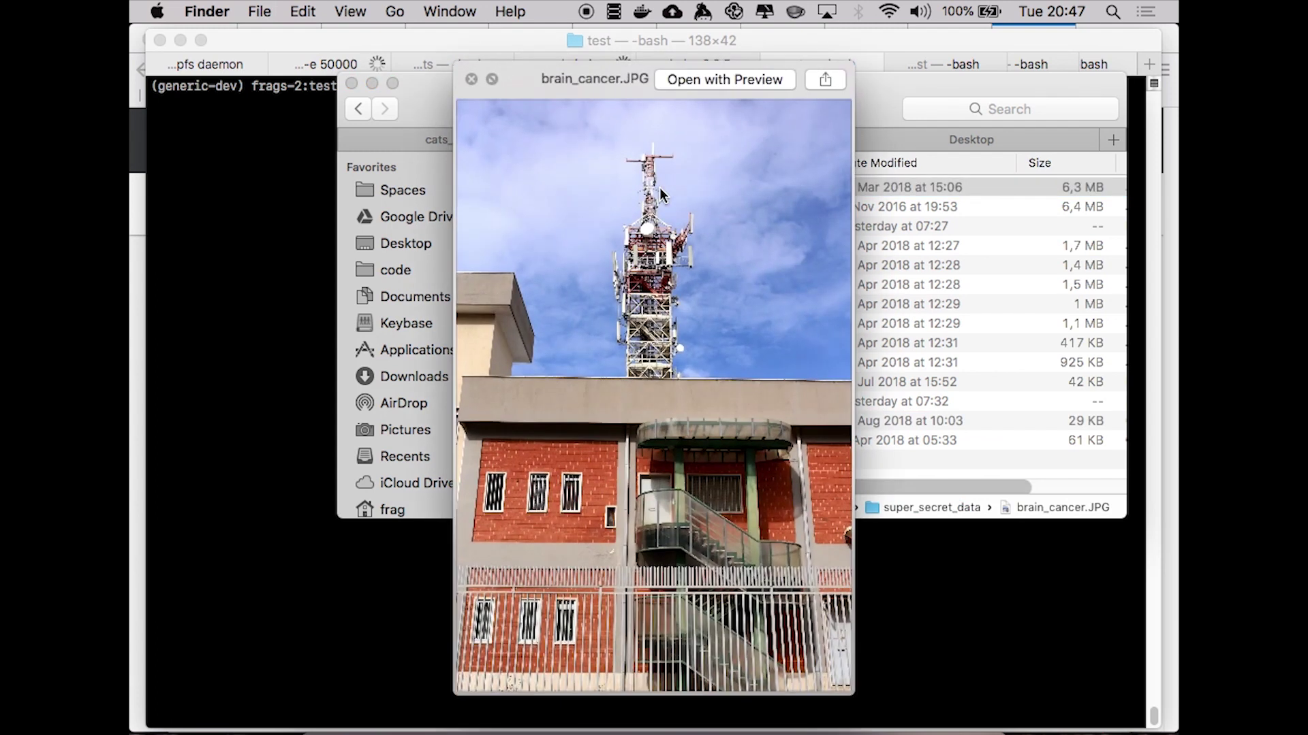
key("Down")
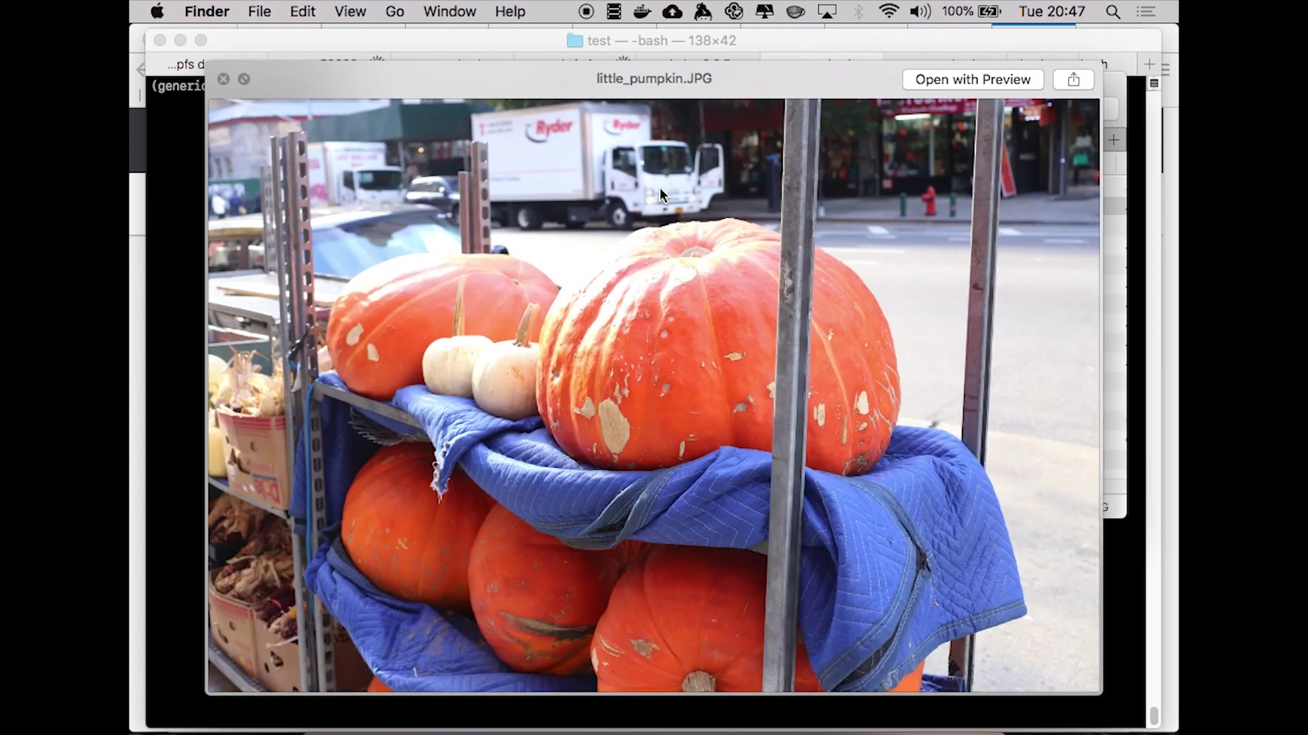
key("space")
Preview secret_frag.png in the super_secret_data folder
key("Down")
key("Down")
key("Down")
key("Down")
key("Down")
key("Down")
key("Down")
key("Down")
key("Down")
key("space")
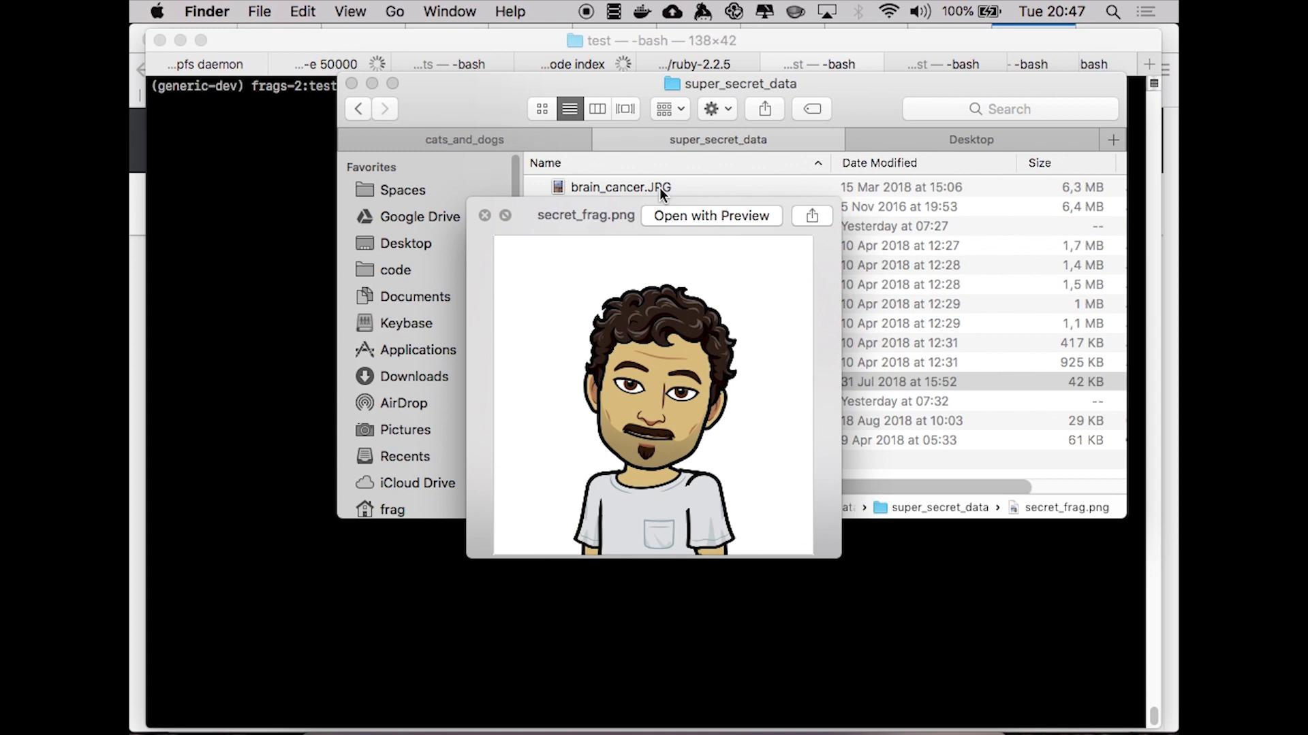
key("space")
Preview dumpme.csv in the tables subfolder of super_secret_data
key("Down")
key("Down")
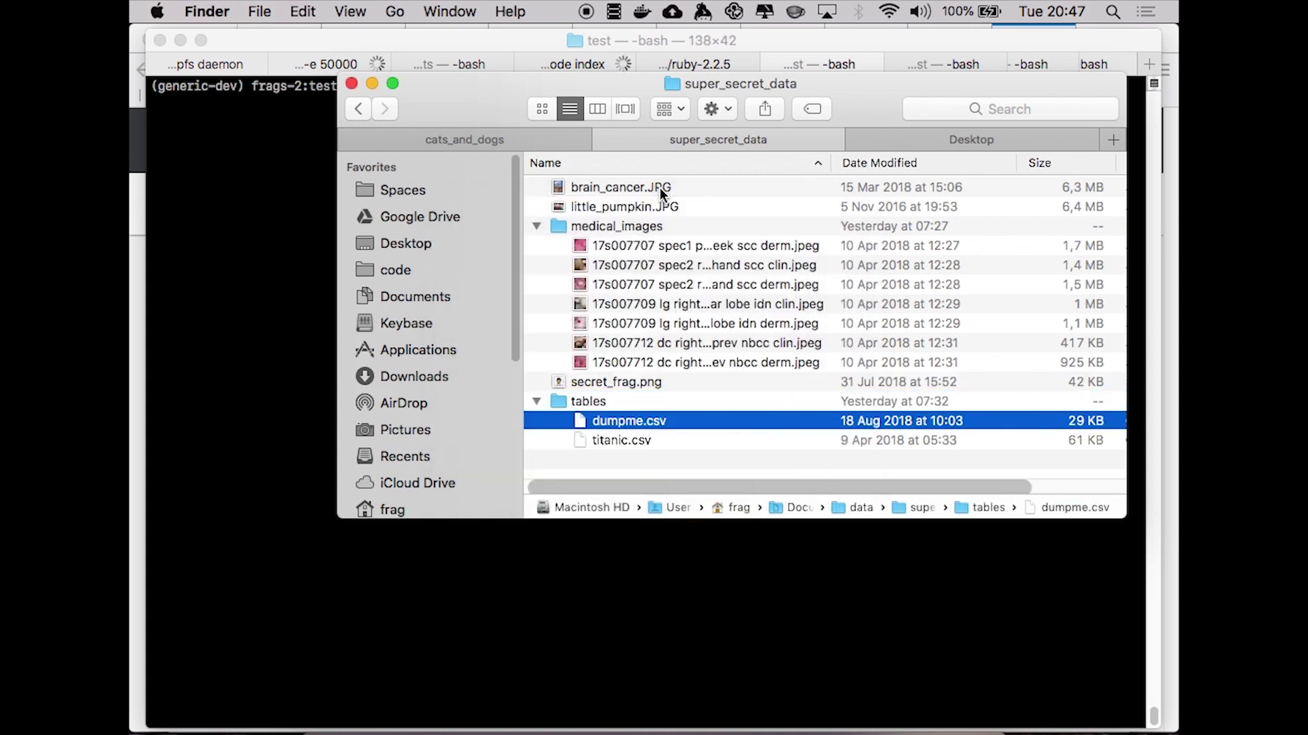
key("space")
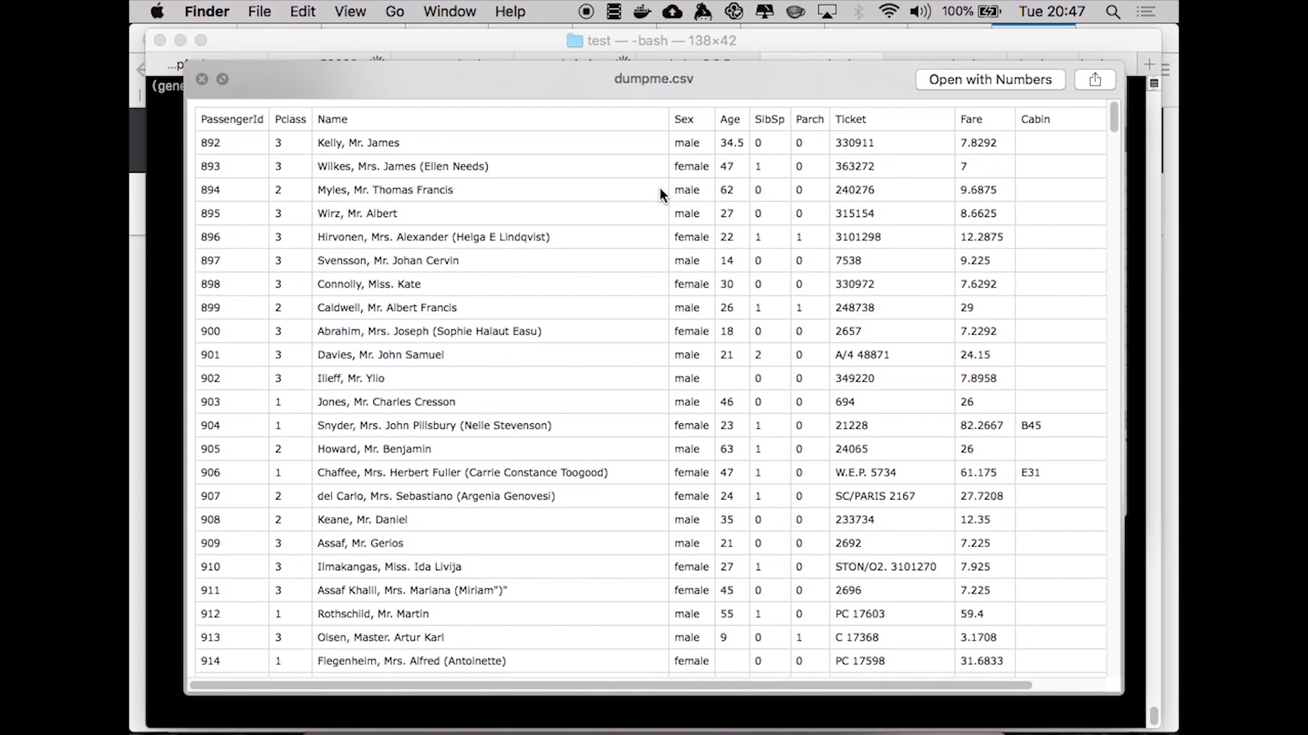
key("space")
Preview the skin lesion pictures in the medical_images subfolder, including the right ear lobe derm image
key("Up")
key("Up")
key("Up")
key("Up")
key("Up")
key("Up")
key("Up")
key("space")
key("Up")
key("Up")
key("Down")
key("Down")
key("Down")
key("Down")
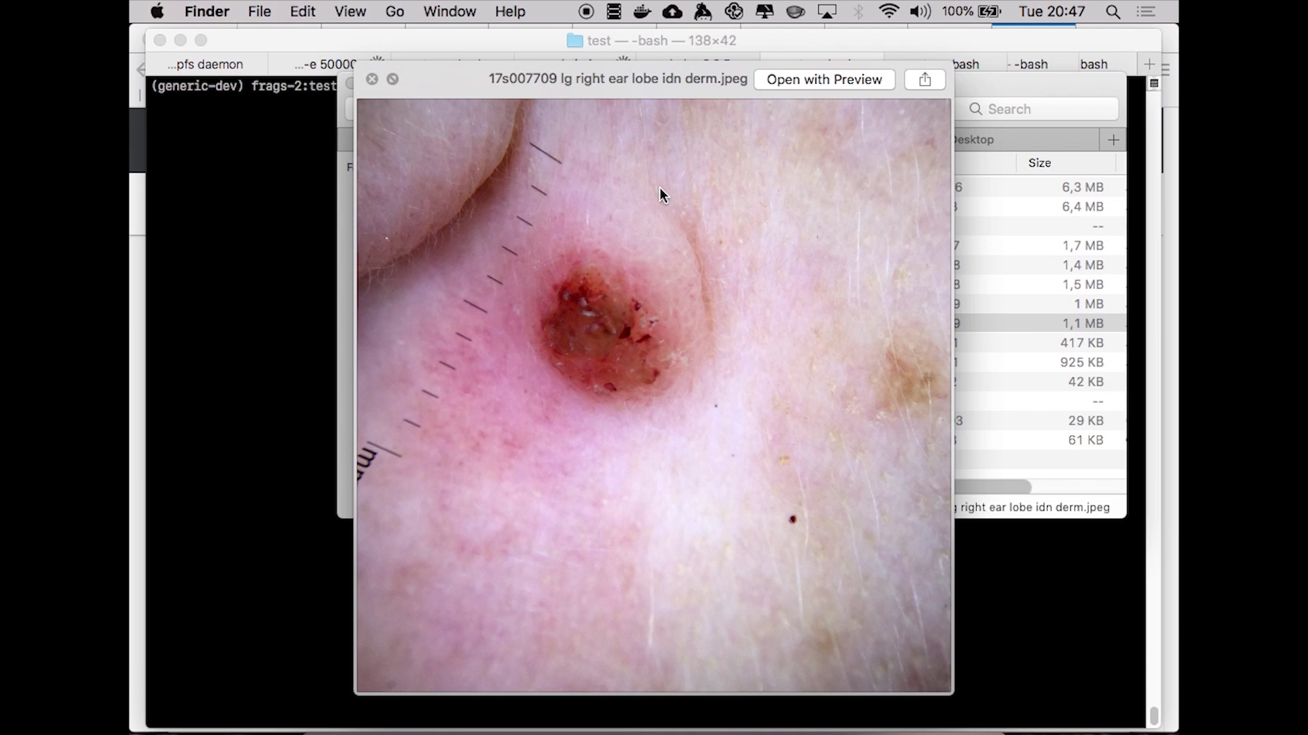
key("space")
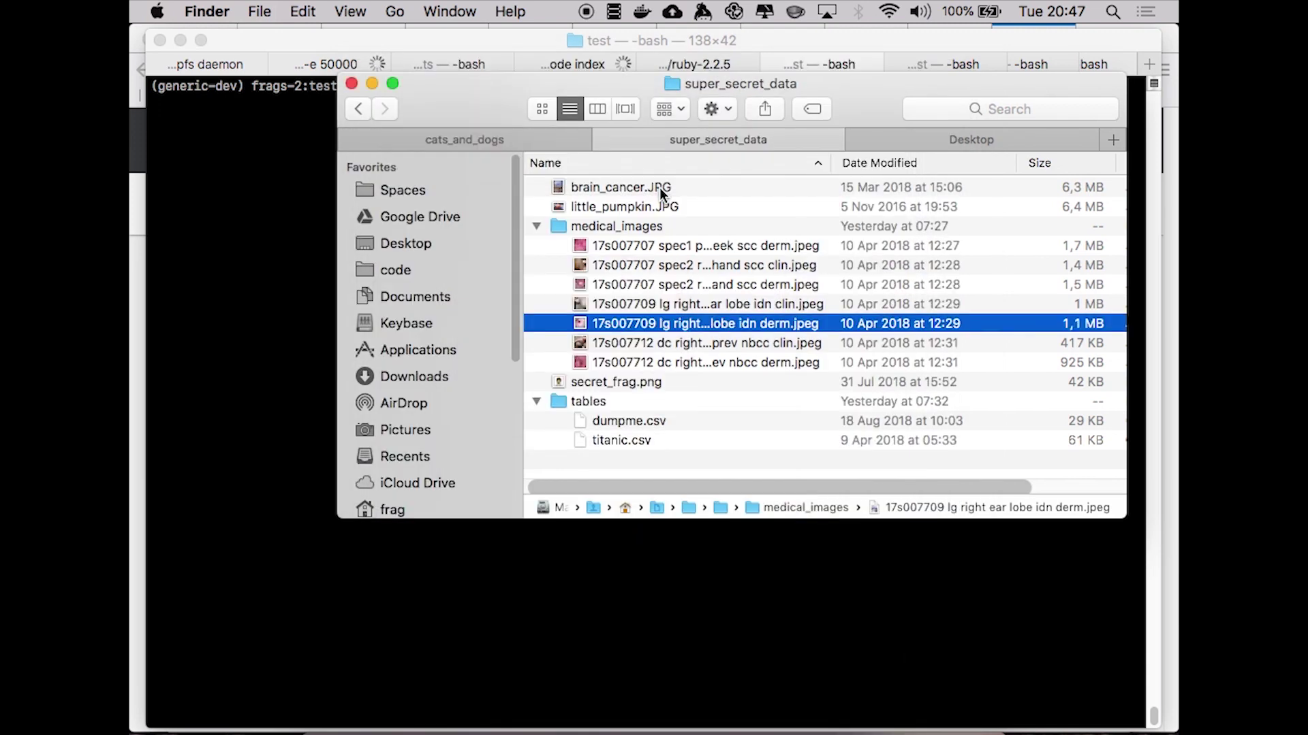
In Terminal, run test.py on the super_secret_data folder with output secret.json, and open secret.json in Atom
left_click(253, 418)
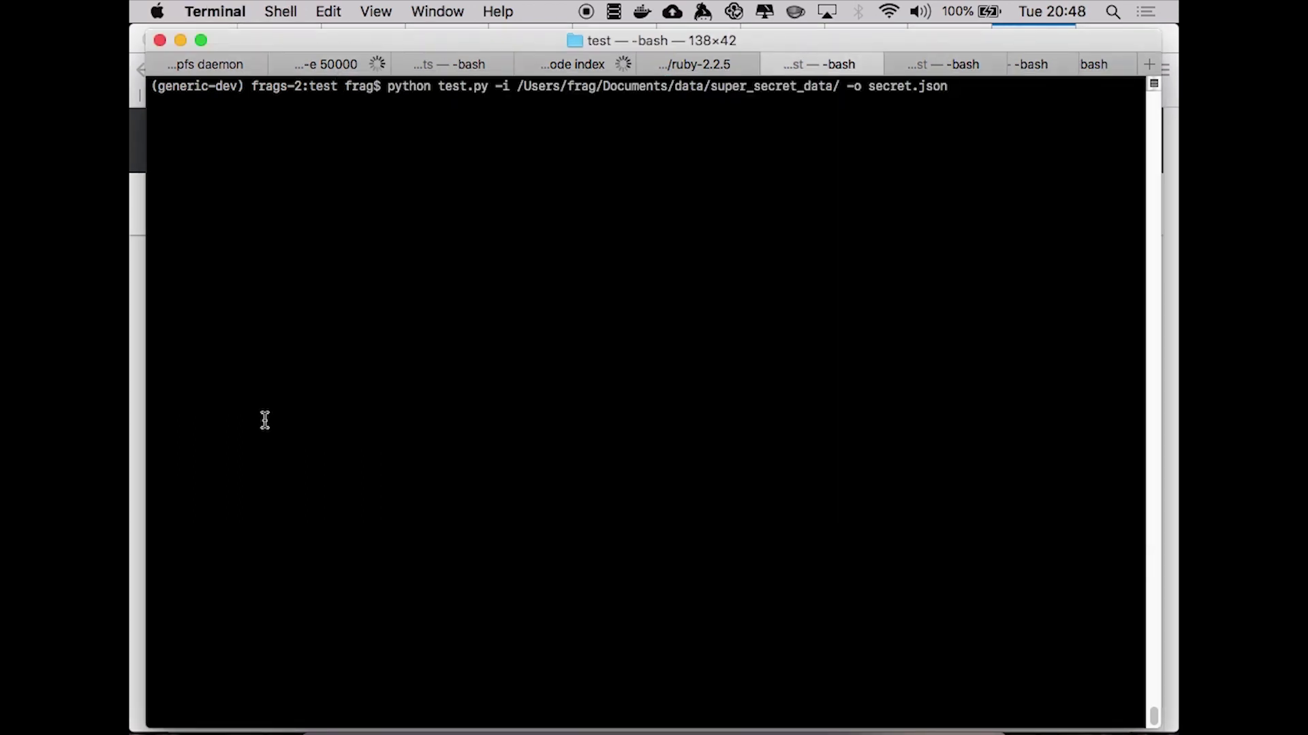
key("Return")
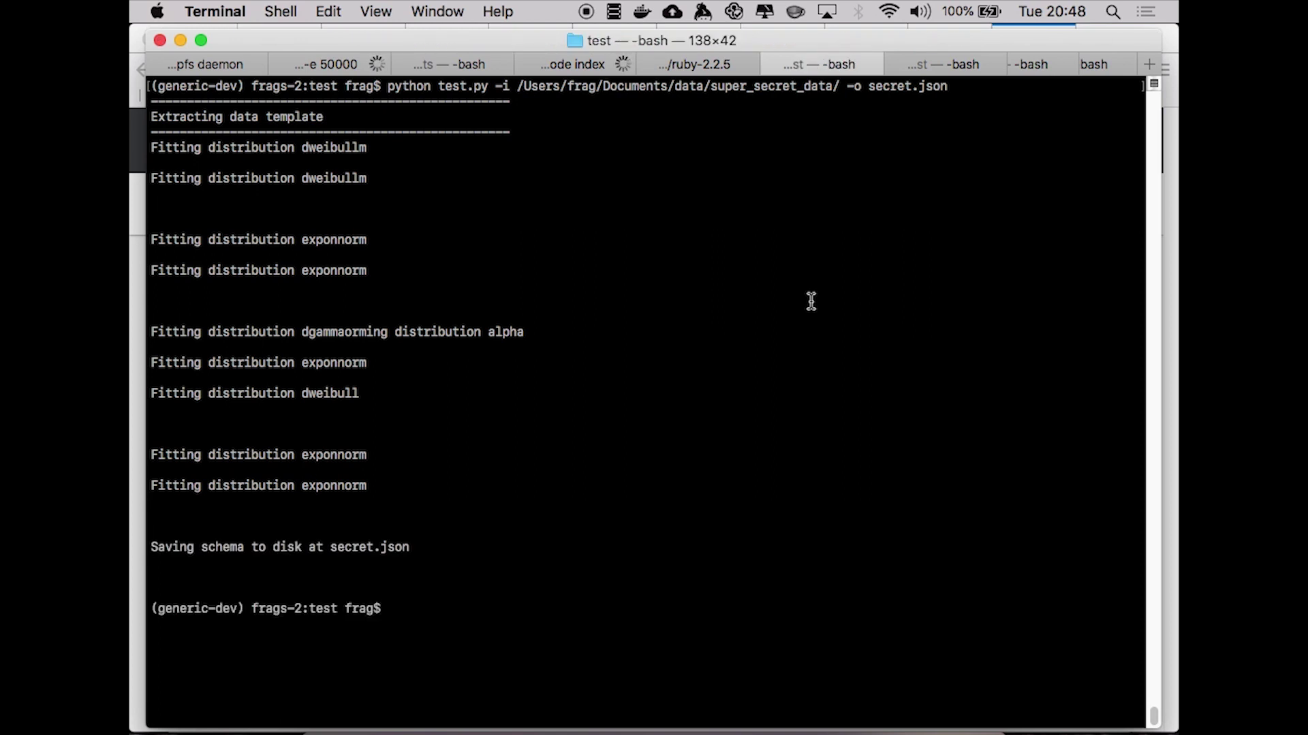
type("atom secr")
key("Tab")
key("Return")
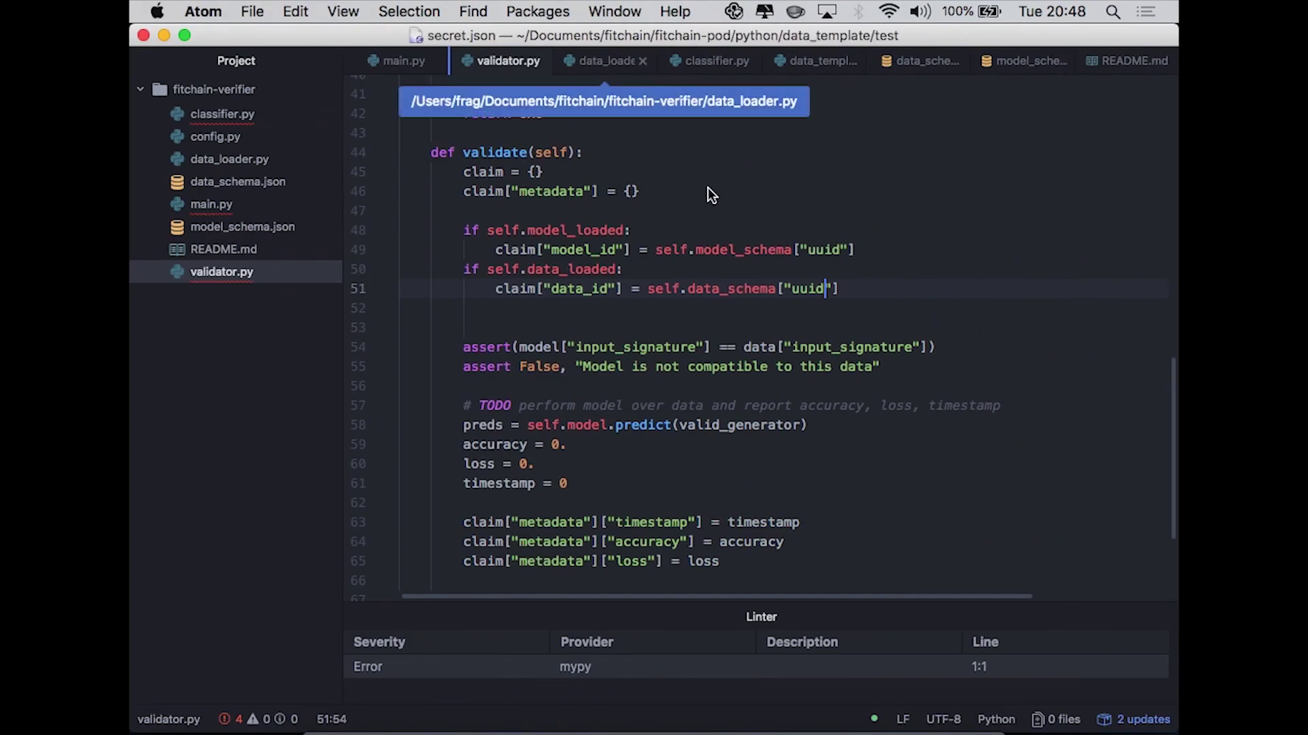
Prettify the JSON in secret.json and fold the first file entry's extrema and histogram arrays
left_click(537, 13)
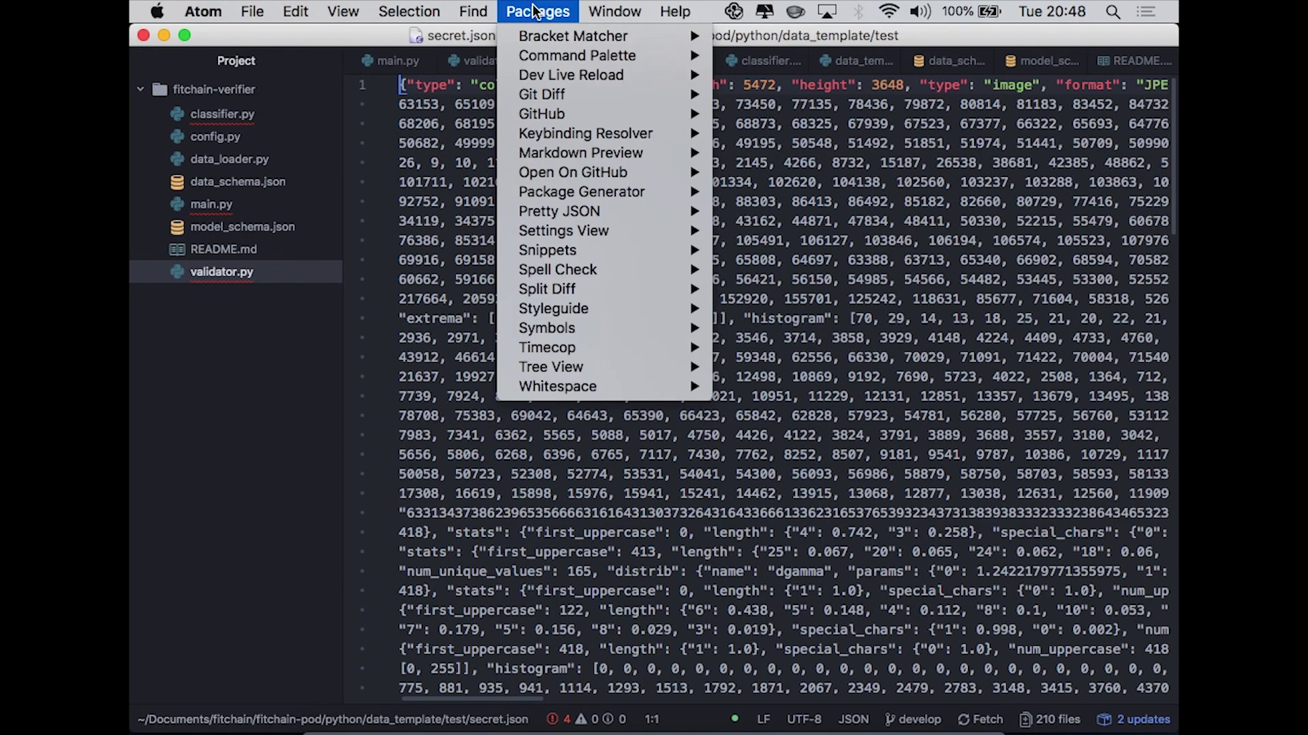
mouse_move(623, 207)
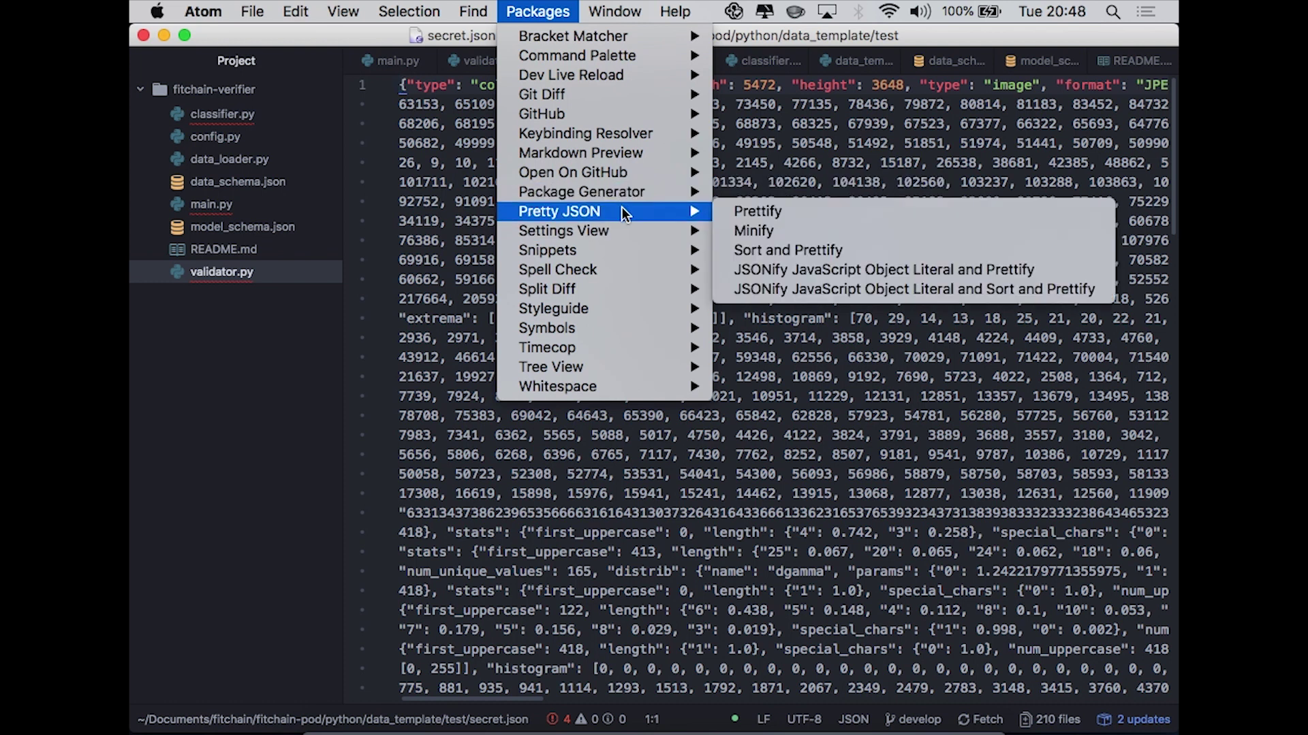
left_click(752, 215)
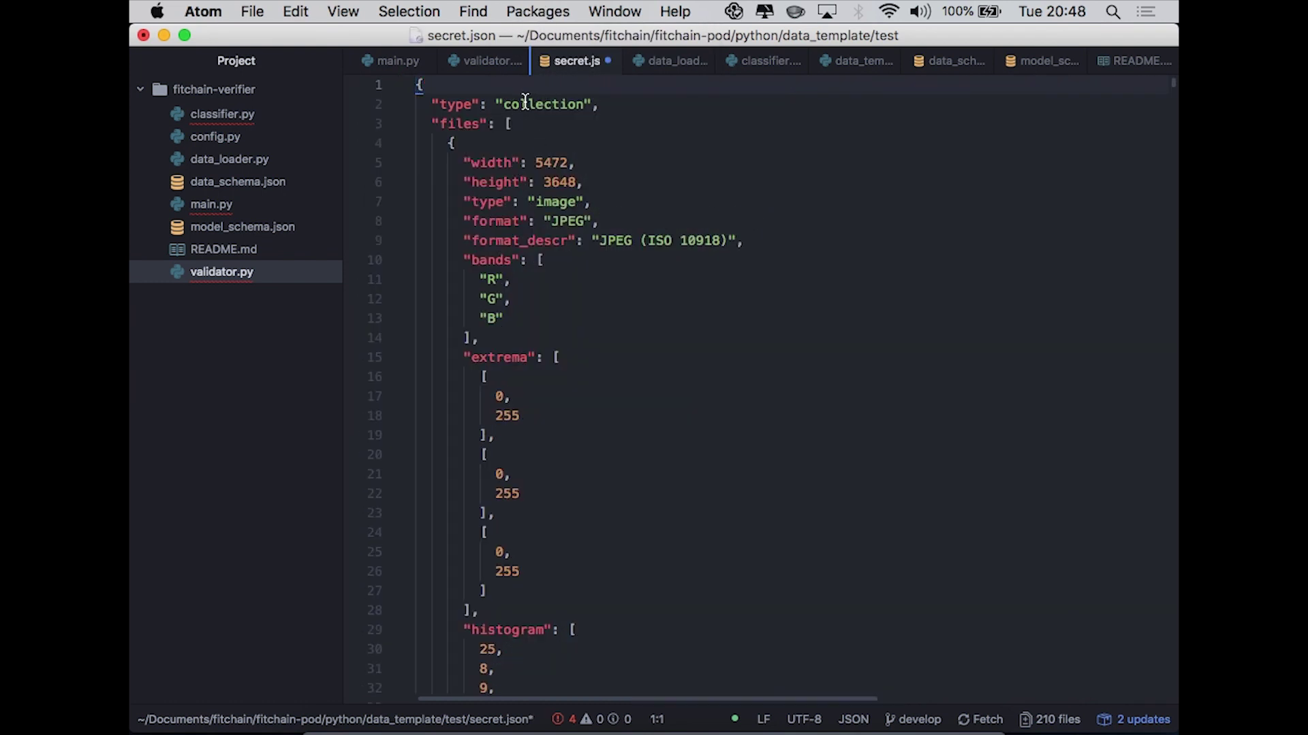
left_click(393, 358)
left_click(394, 375)
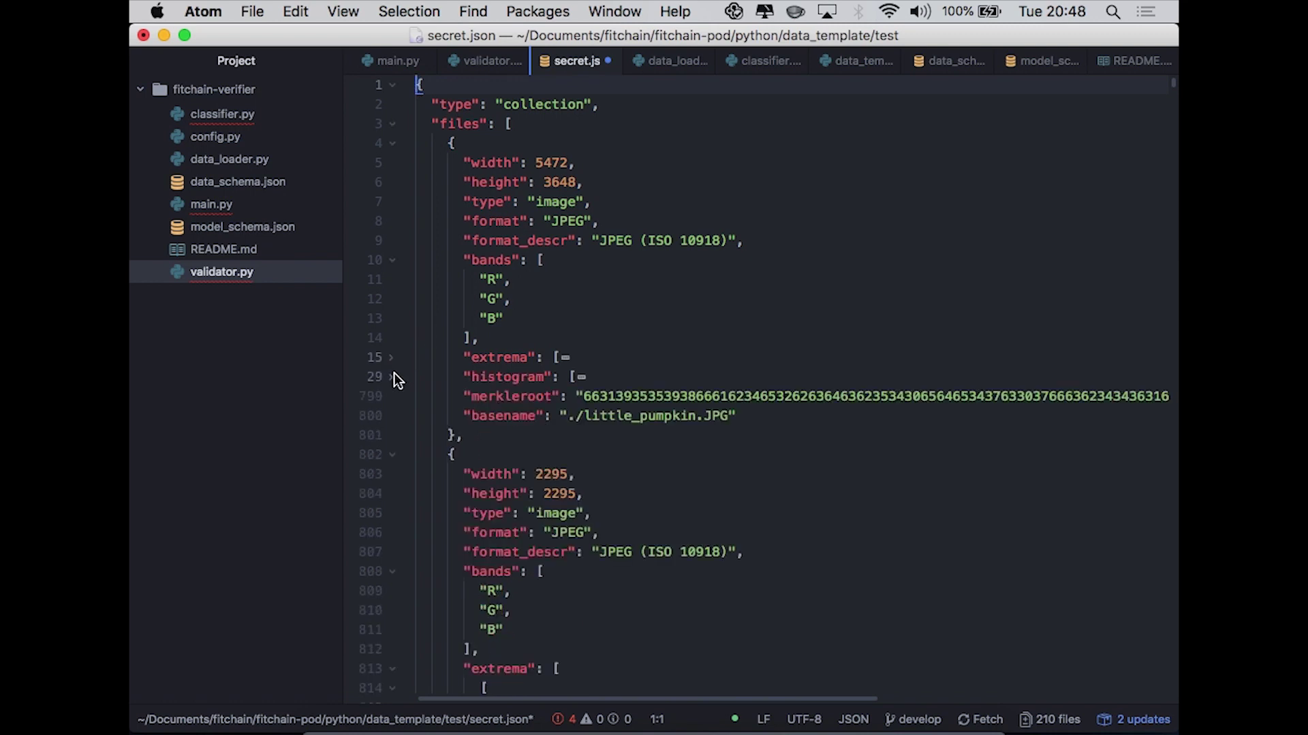
Examine the first image entry's merkleroot and basename in secret.json, and close the file without saving the changes
double_click(587, 397)
double_click(617, 419)
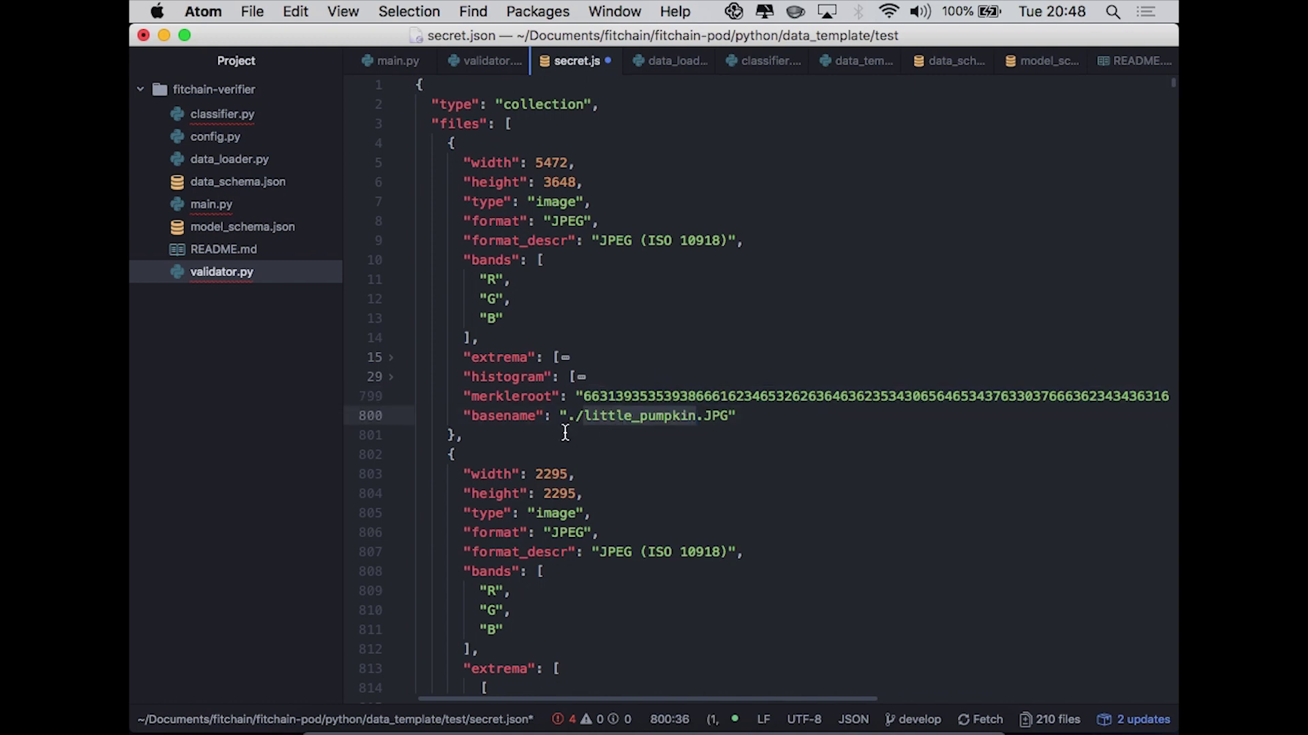
scroll(555, 475, "down", 20)
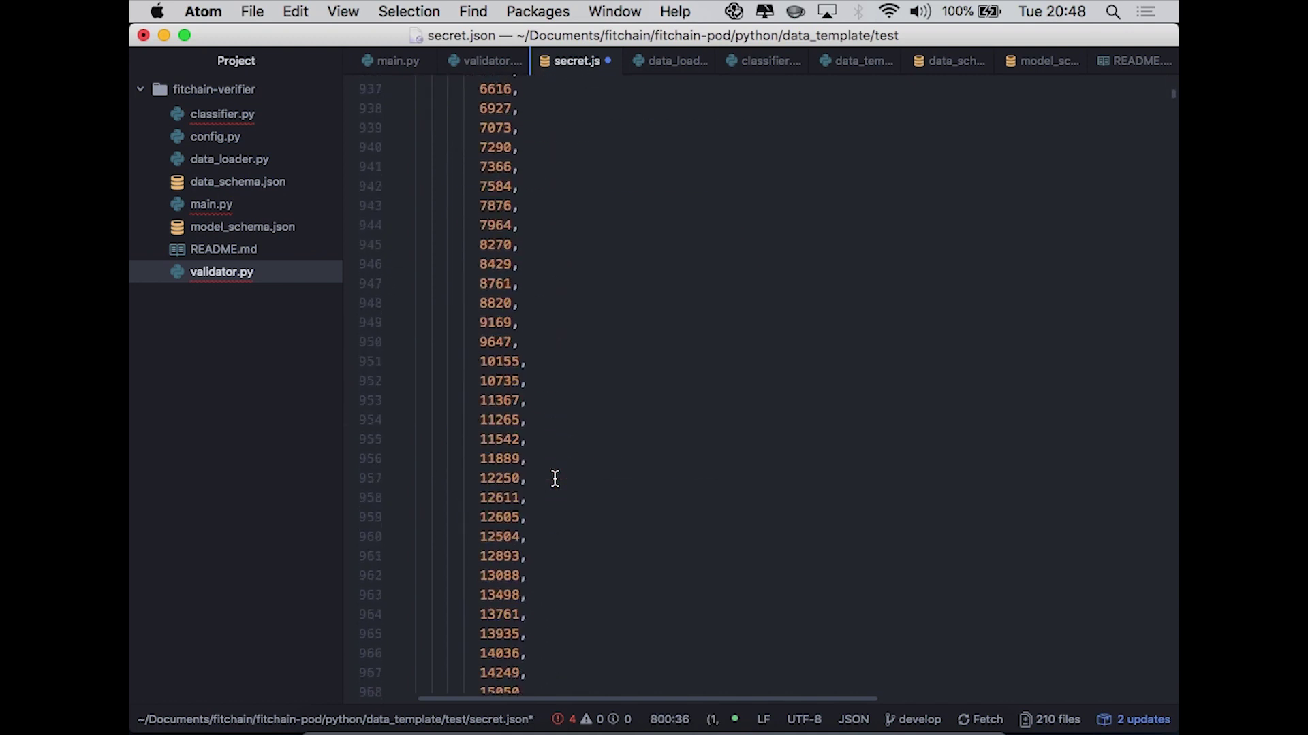
left_click(607, 61)
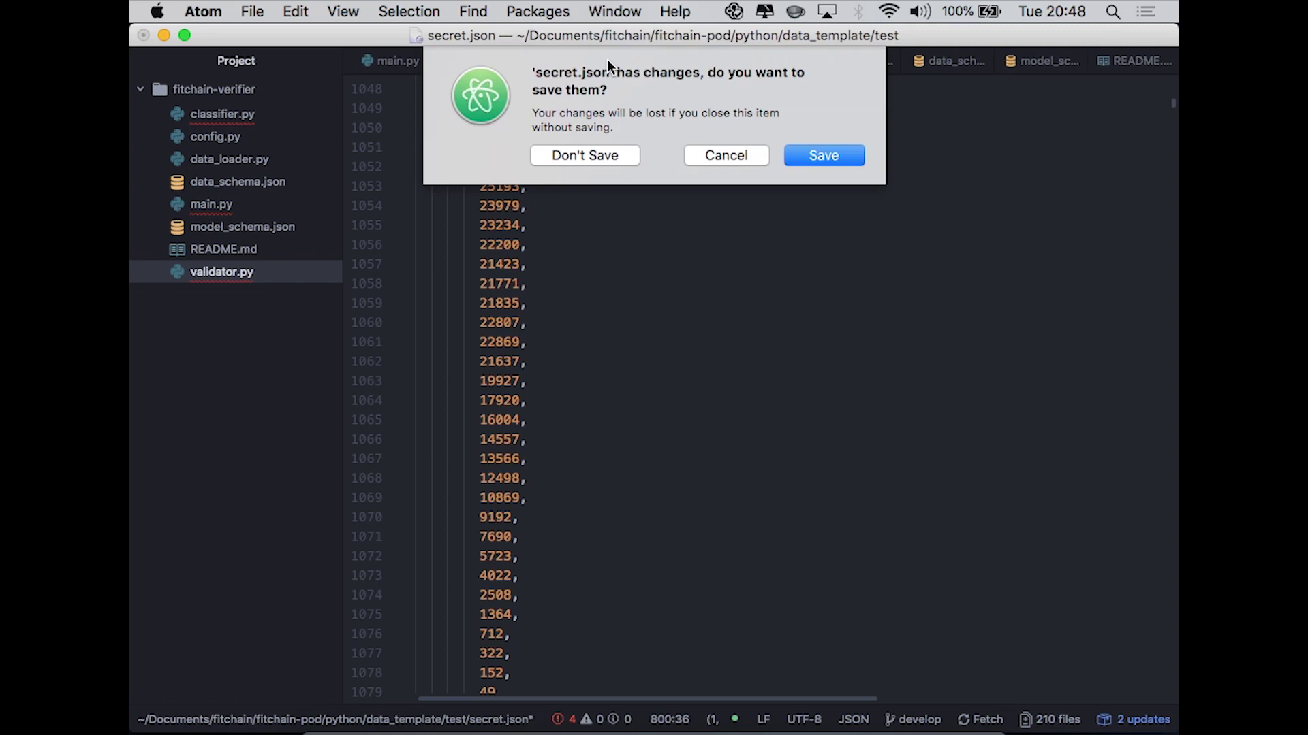
left_click(599, 158)
Switch to Terminal and try to run the prepared test.py command on ../../data_template/test/secret.json with output folder secret/
key("ctrl+Left")
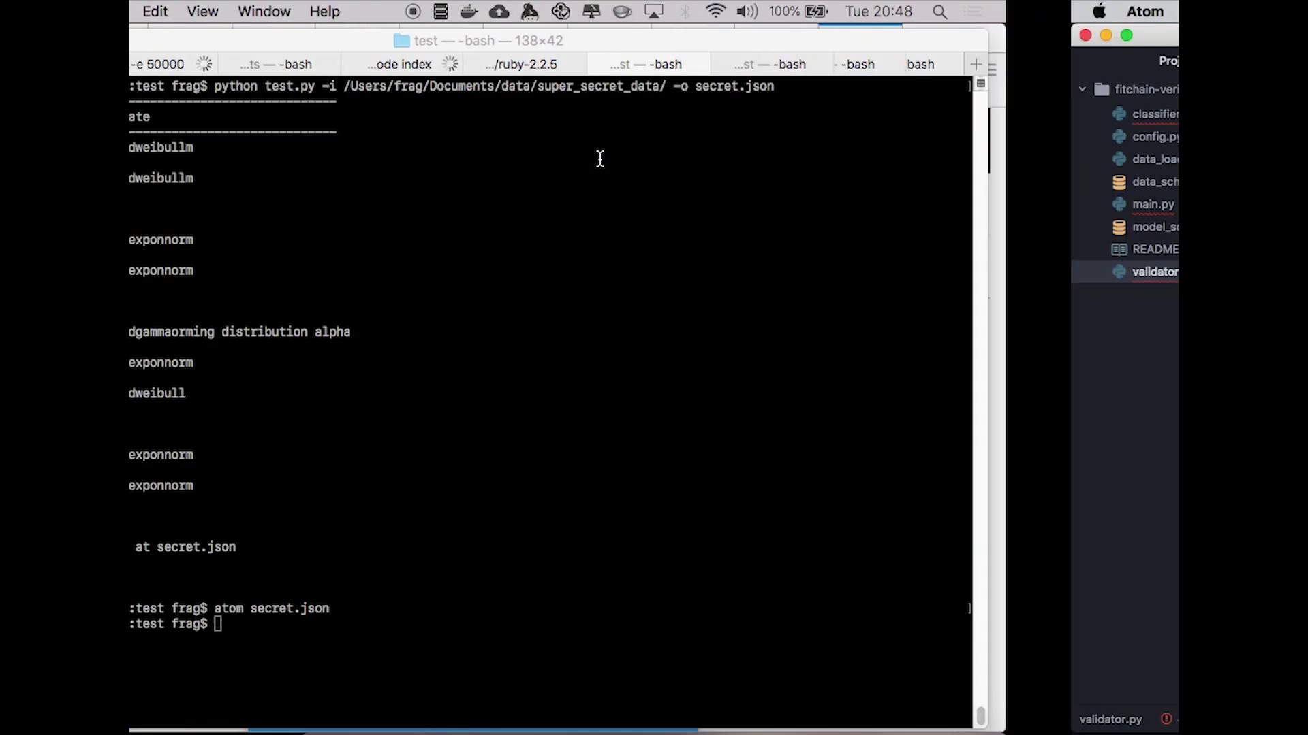
left_click(935, 64)
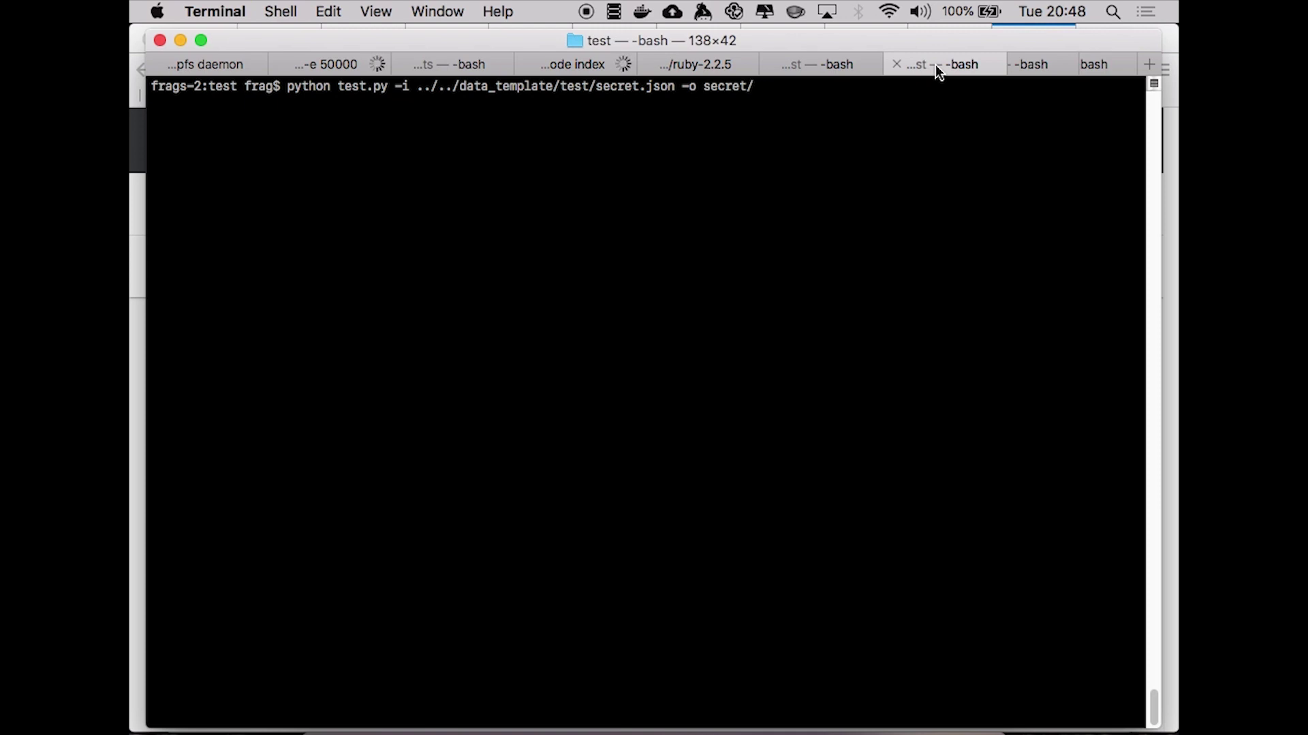
key("Return")
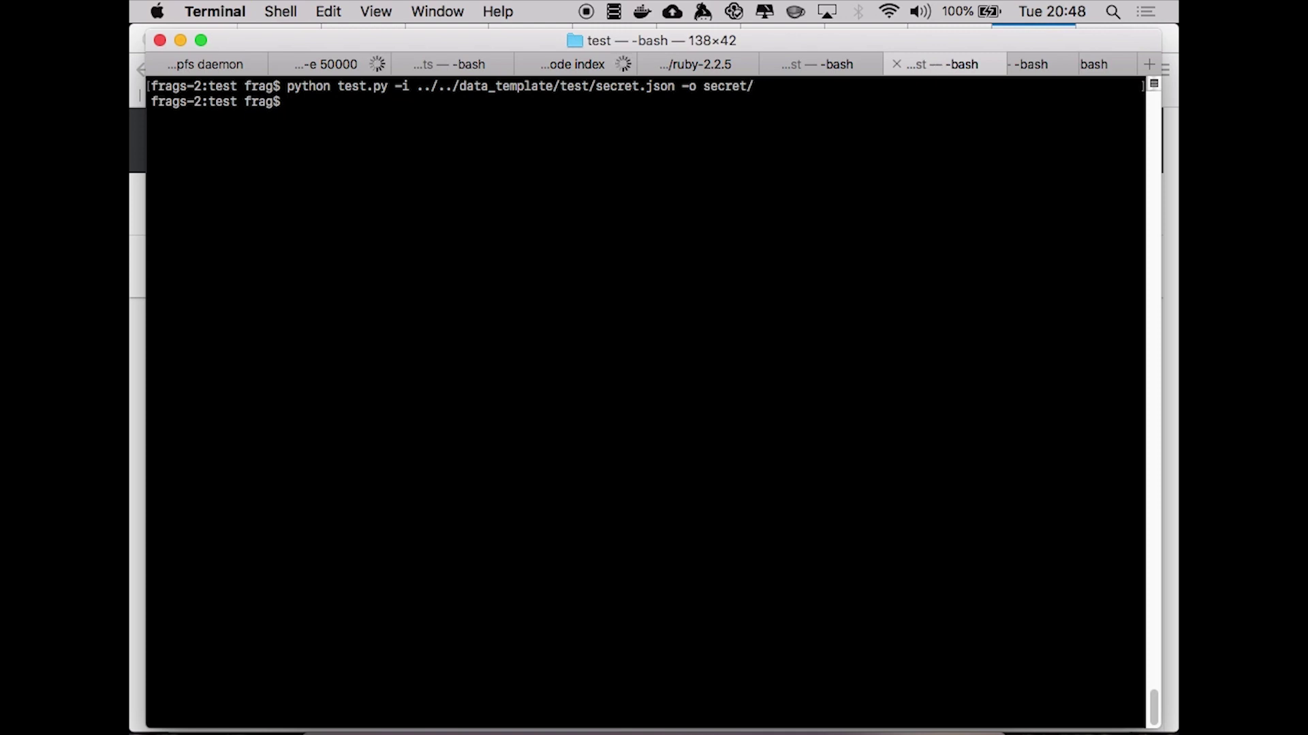
List the contents of the generator's test folder and open that folder in Finder
type("ls")
key("Return")
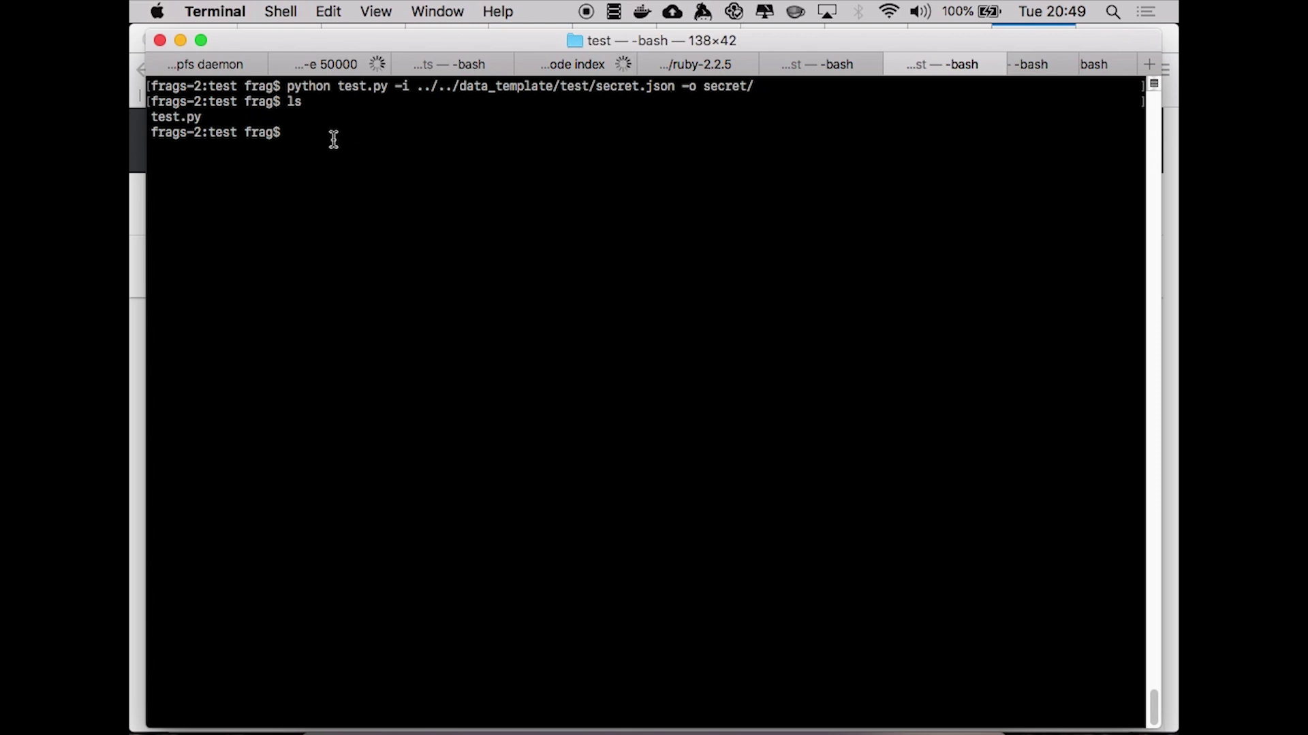
type("a")
key("BackSpace")
type("open .")
key("Return")
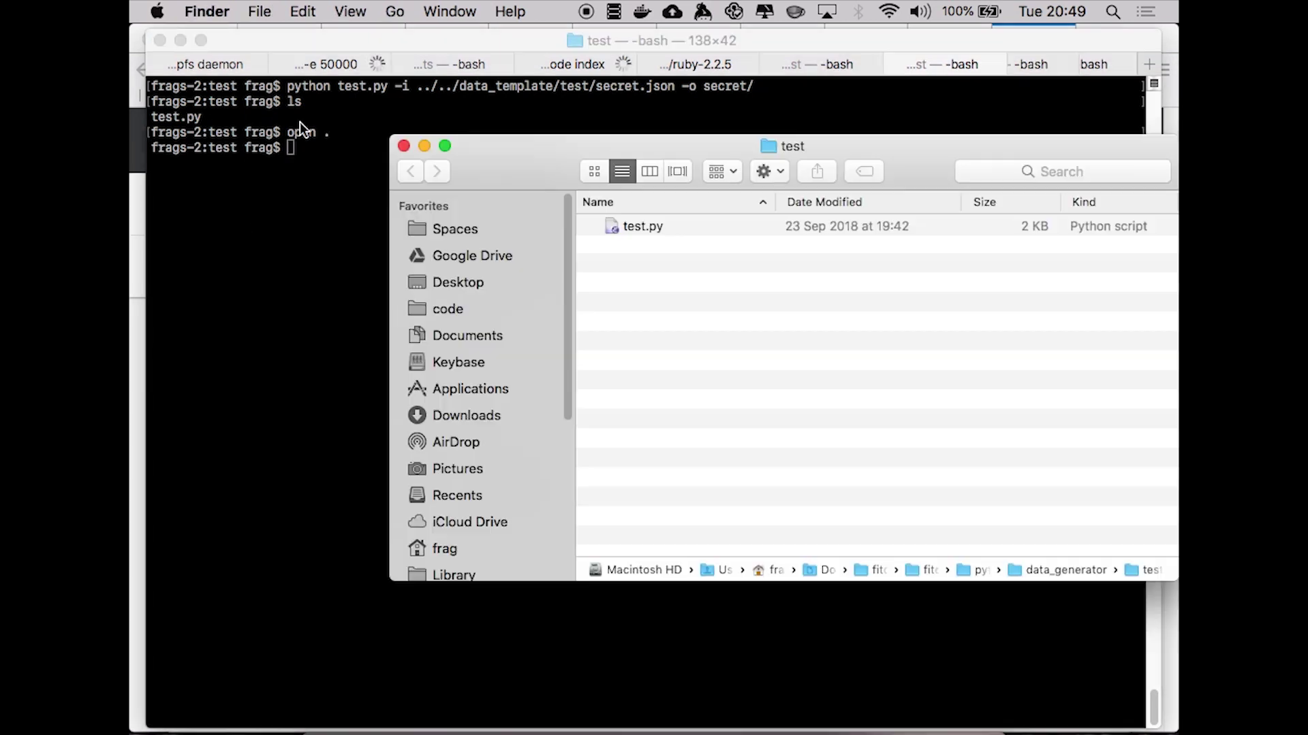
In Terminal, rerun python test.py -i ../../data_template/test/secret.json -o secret/ to generate the dummy data
left_click(328, 241)
key("Up")
key("Up")
key("Up")
key("Down")
key("Up")
key("Up")
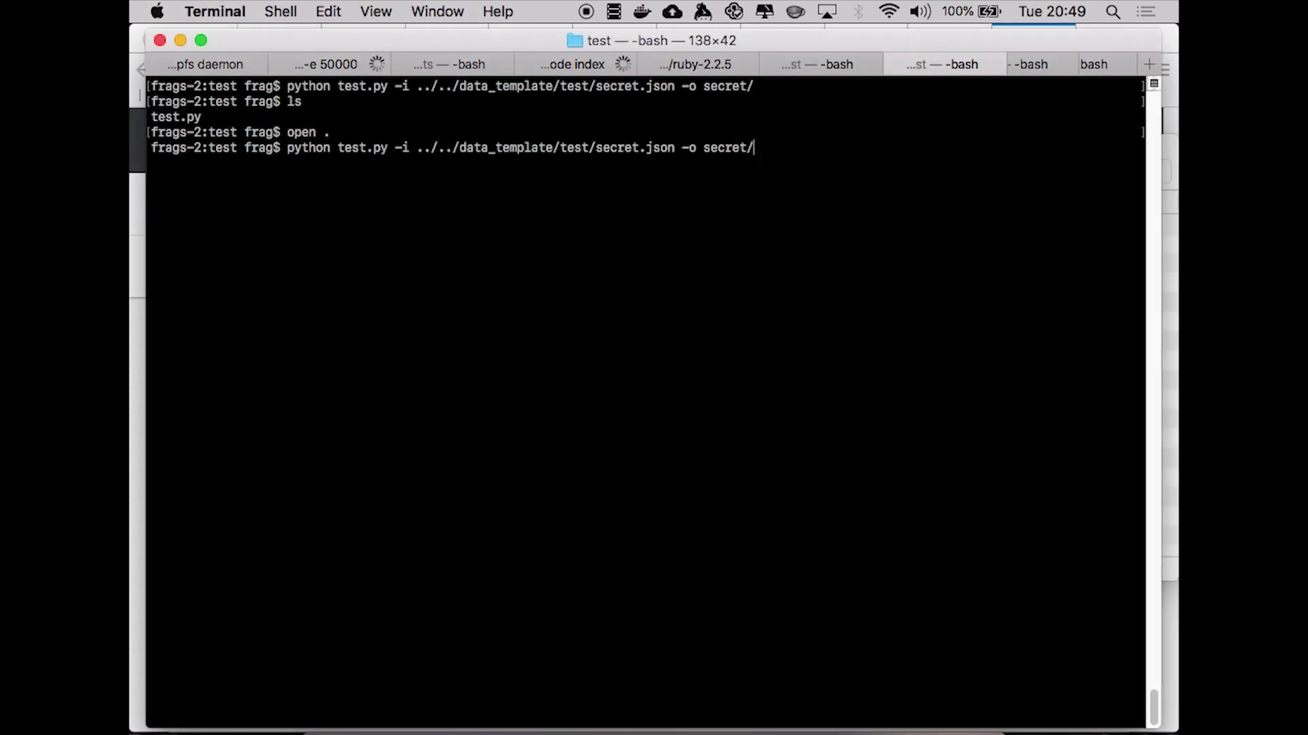
key("Return")
Switch to Finder, open the generated secret folder and preview its secret_frag.png
key("super+Tab")
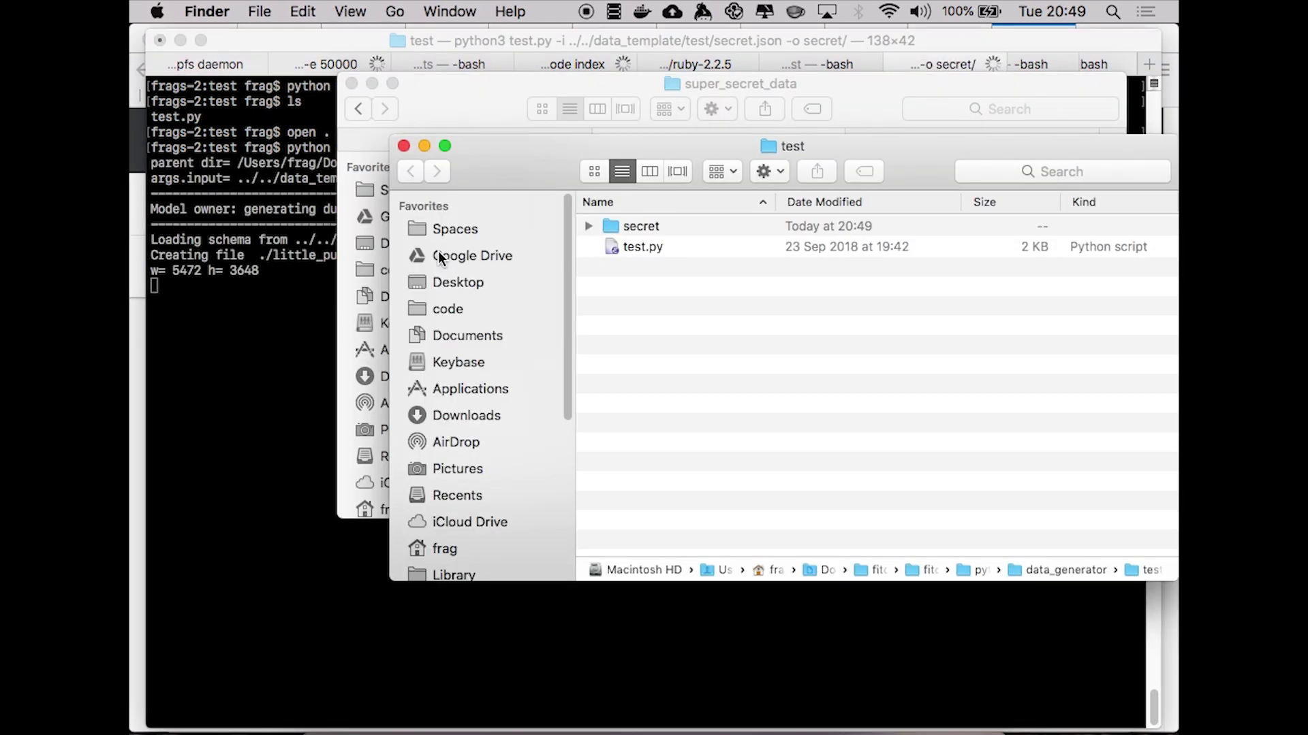
double_click(616, 228)
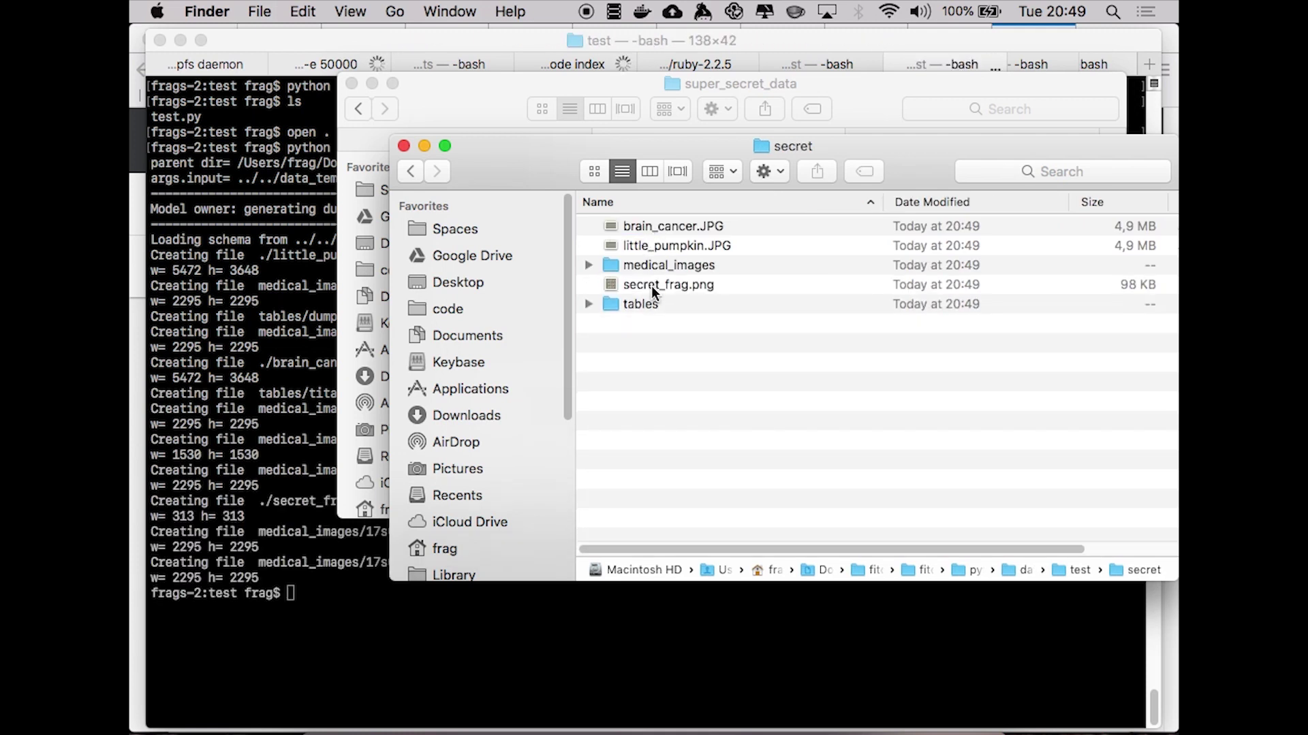
left_click(651, 285)
key("space")
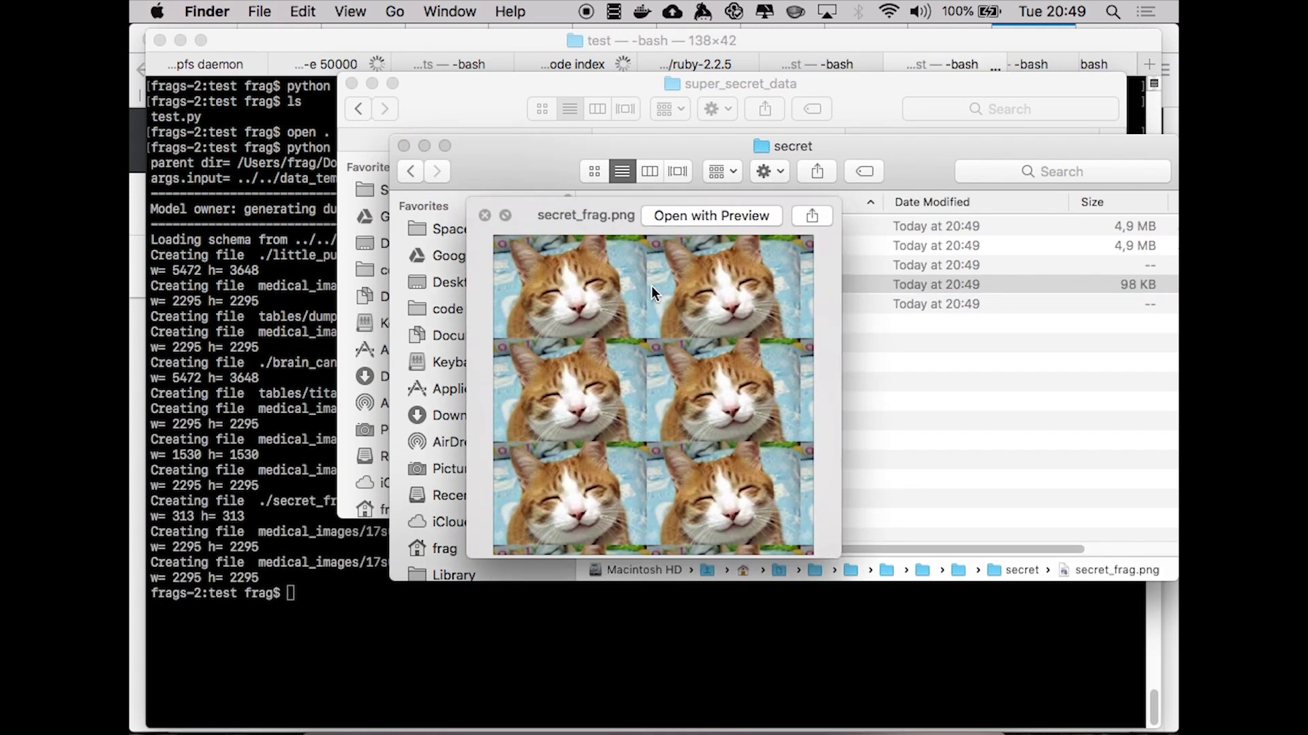
key("space")
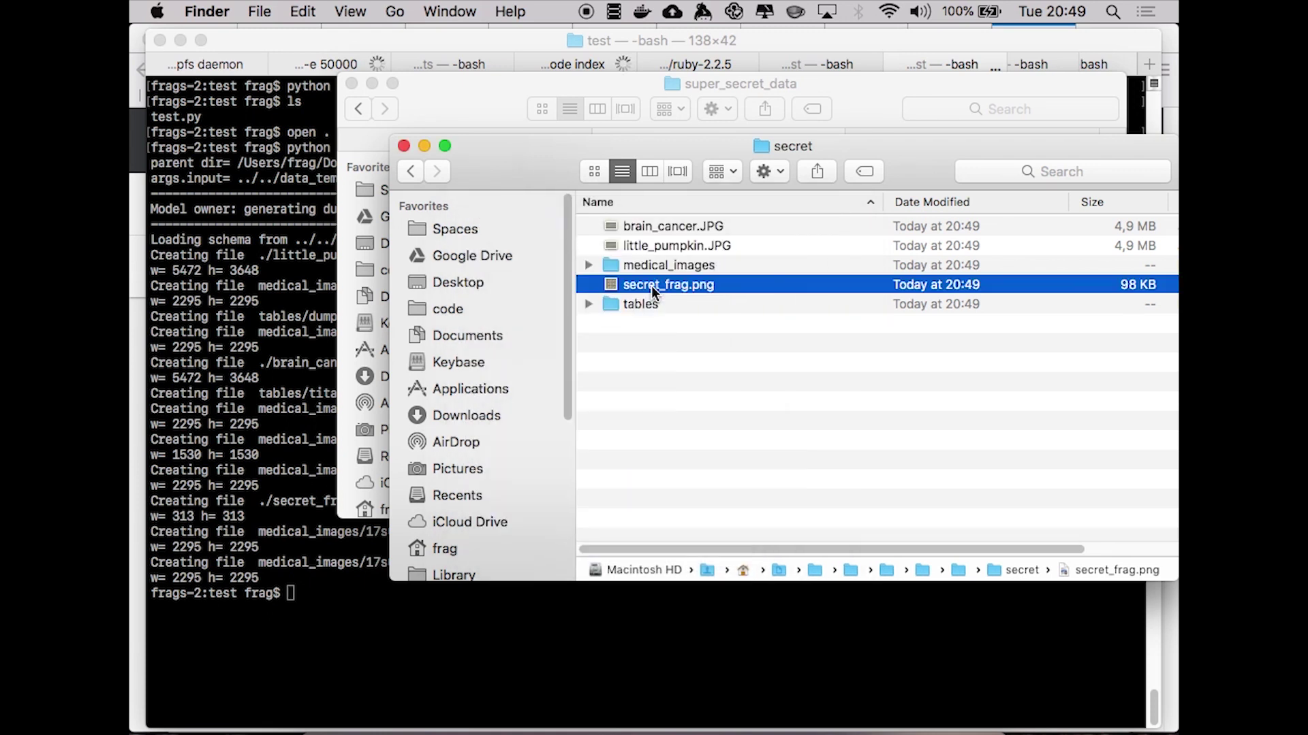
Expand the generated tables folder and look through the dummy rows in dumpme.csv
left_click(588, 305)
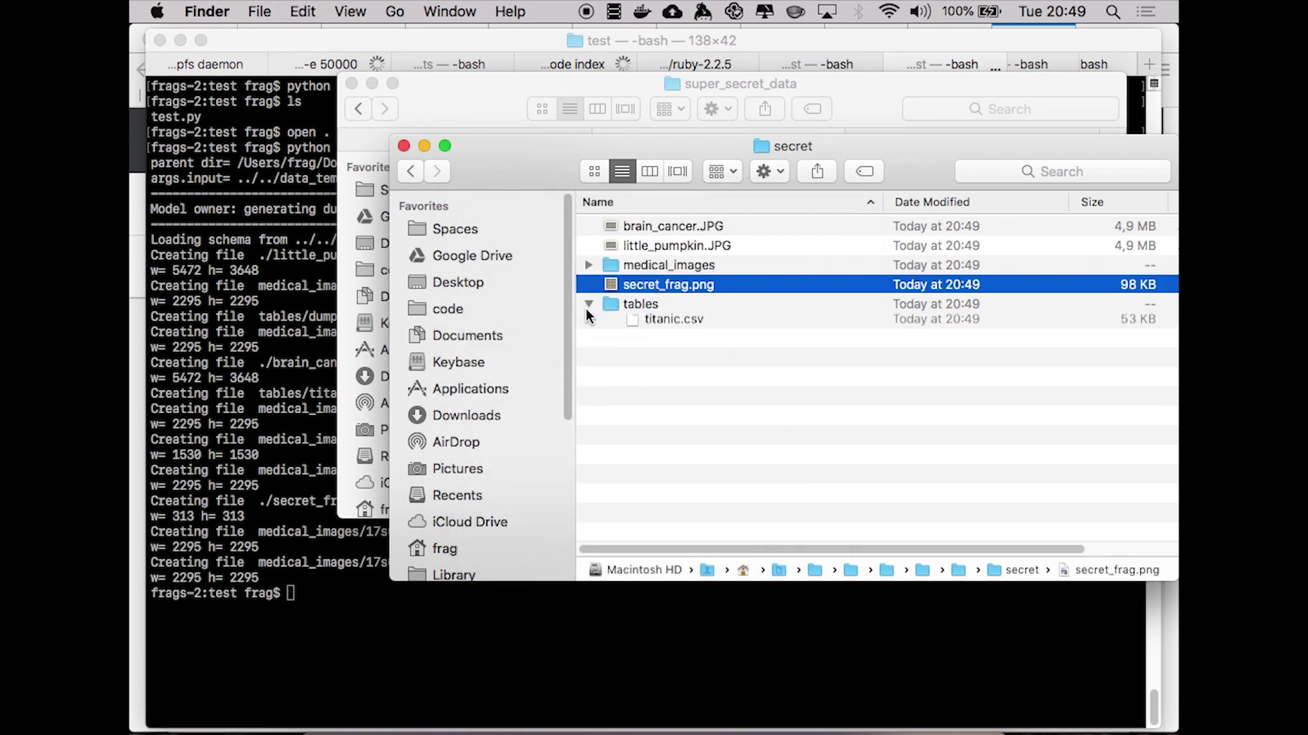
left_click(663, 324)
key("space")
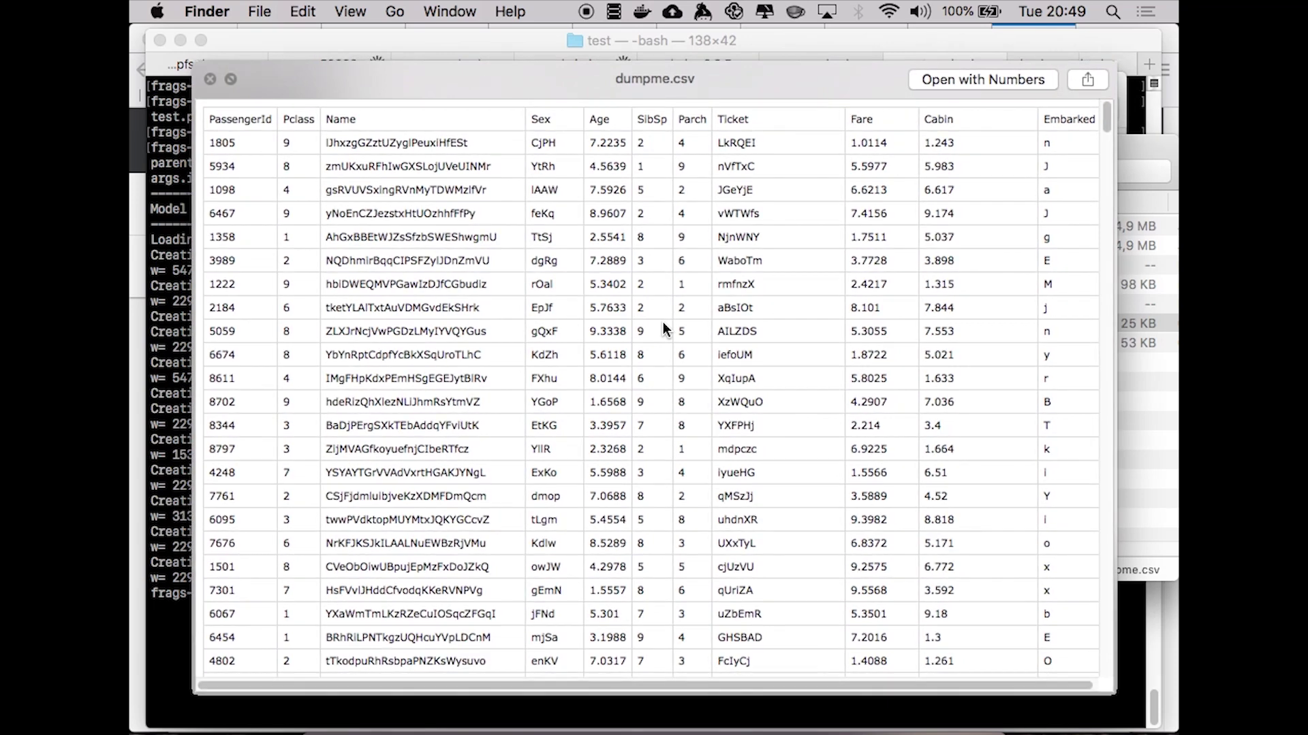
scroll(664, 330, "down", 10)
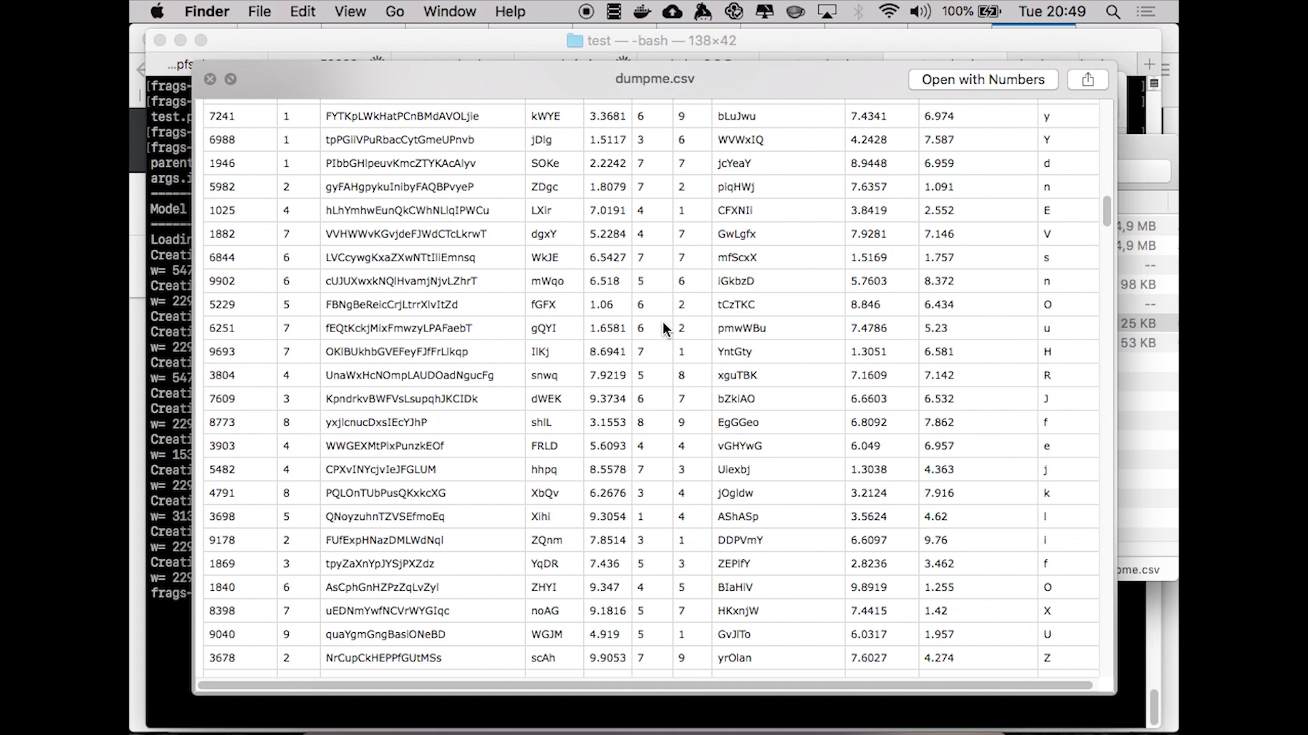
key("space")
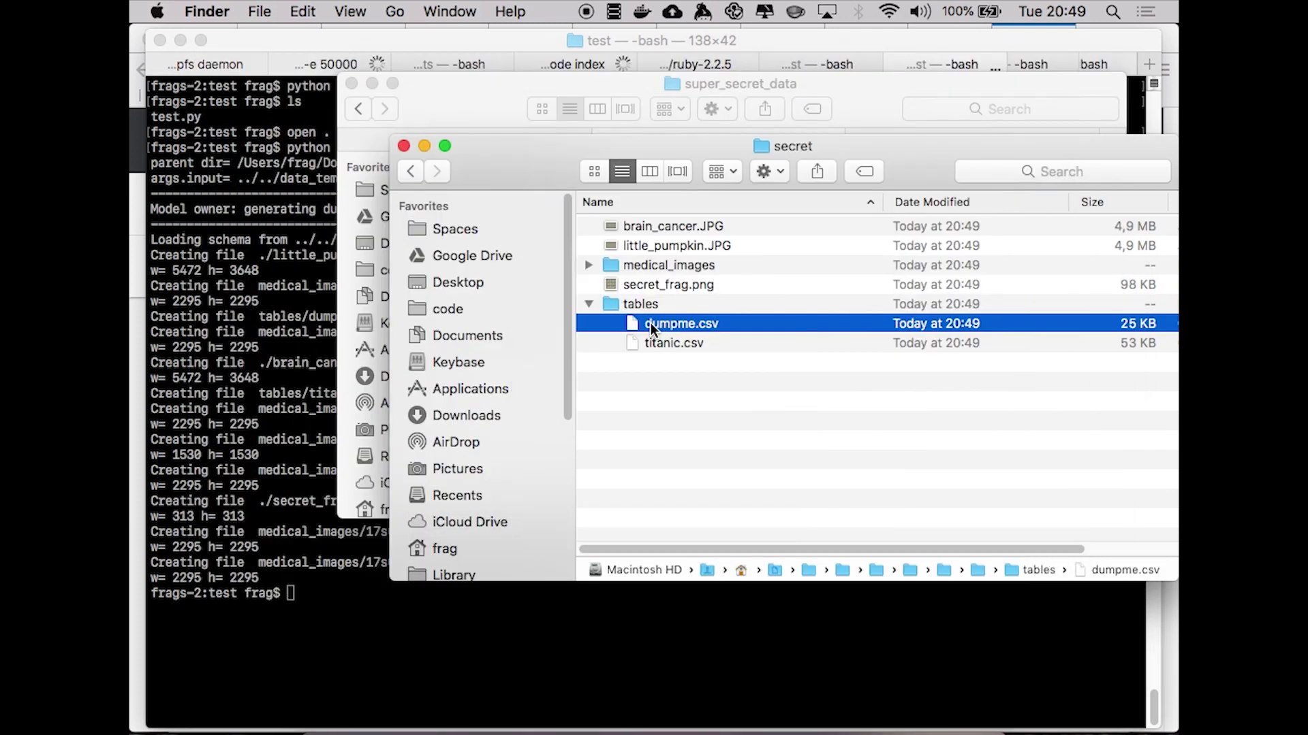
Expand the generated medical_images folder and preview several of its dummy images, beginning with 17s007707 spec1 po right cheek scc derm.jpeg
left_click(600, 264)
left_click(588, 266)
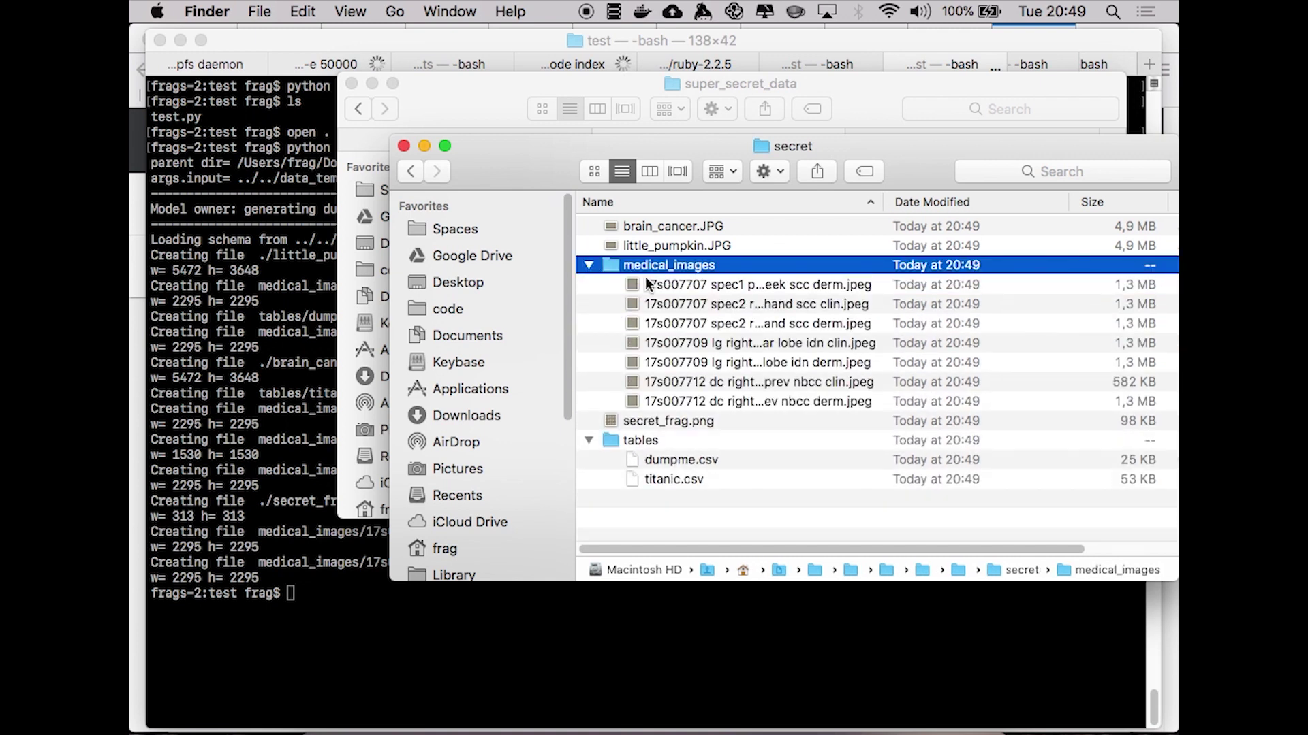
left_click(654, 285)
key("space")
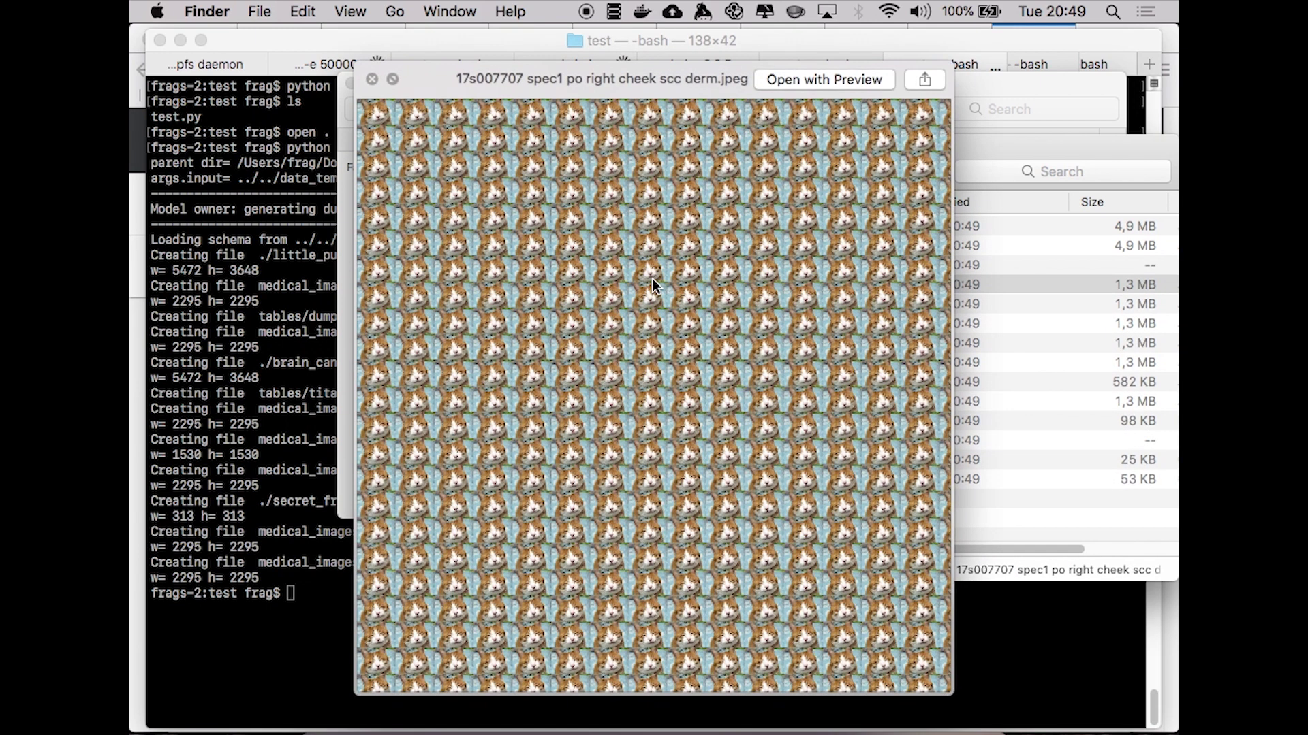
key("Down")
key("Down")
key("Down")
key("Down")
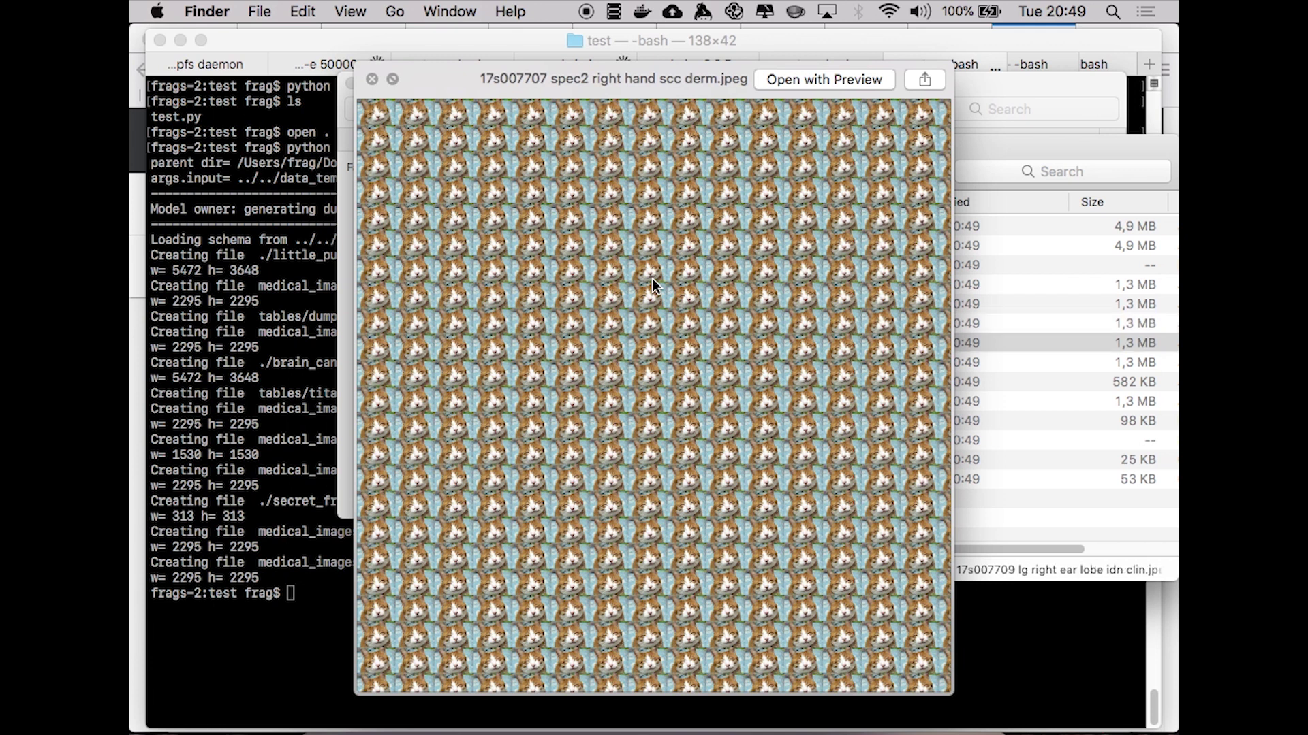
key("space")
Switch to Firefox, go to the data pod's Datasources page and show the description of the cats_and_dogs datasource
left_click(255, 371)
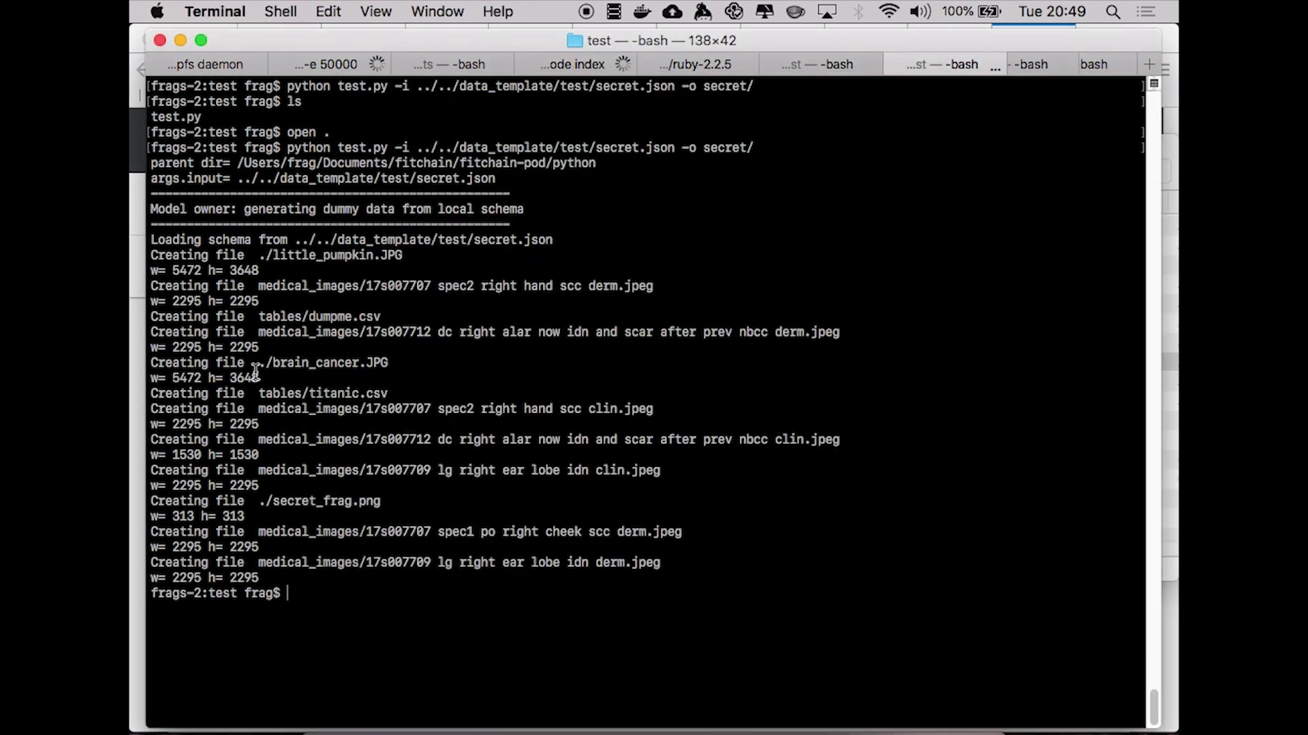
left_click(417, 723)
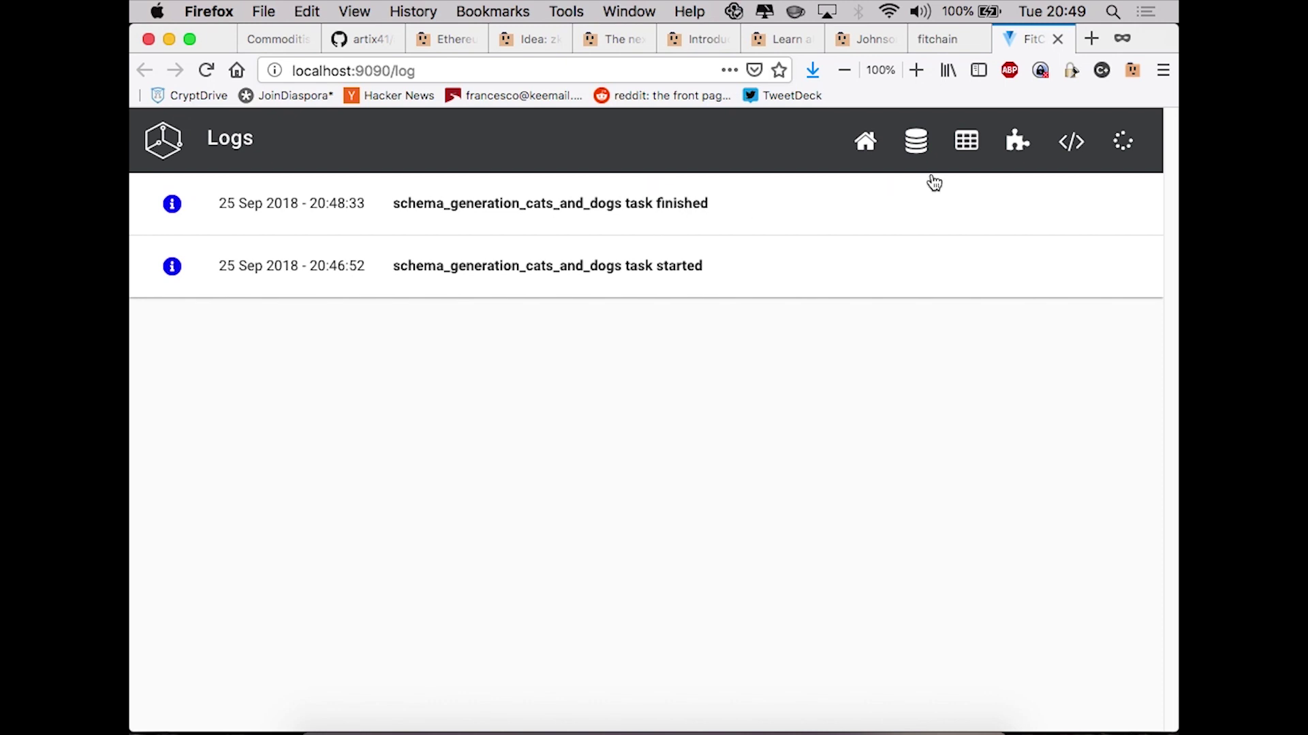
left_click(968, 158)
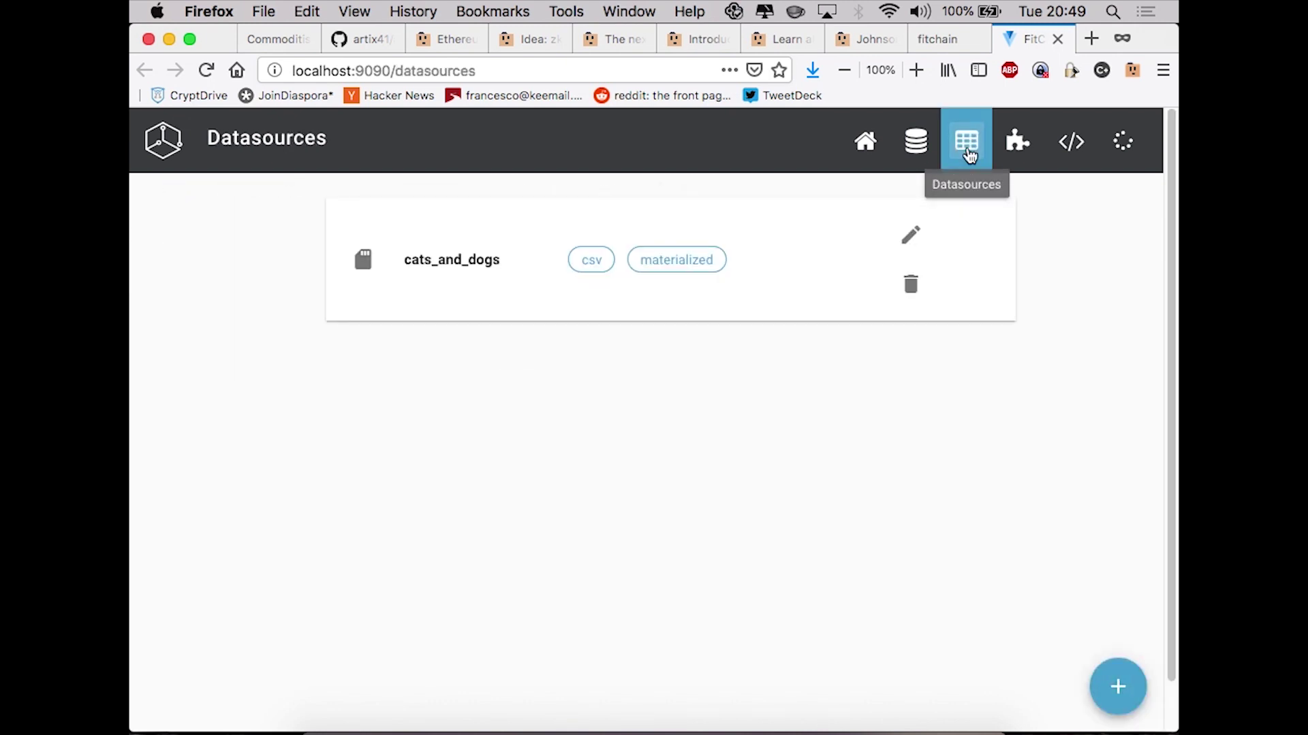
left_click(456, 266)
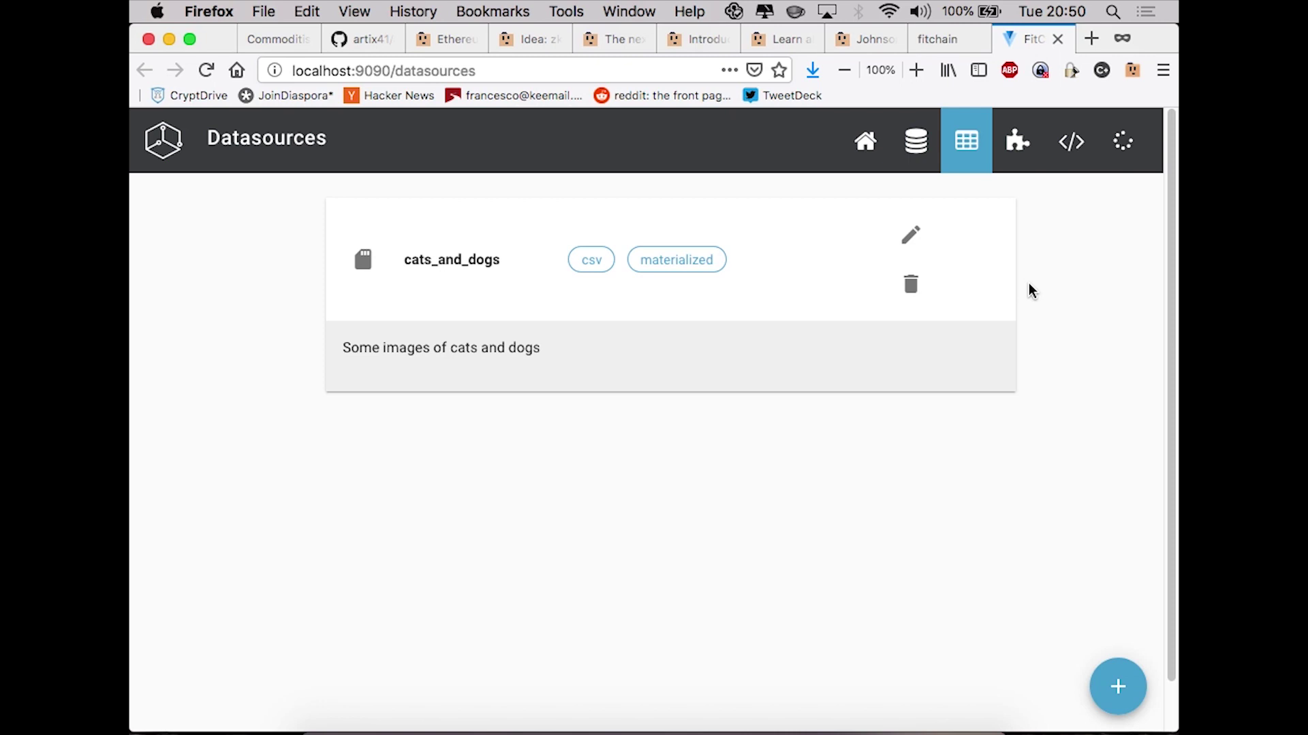
Start a new project with the summary cats_and_dogs_project and select cats_and_dogs as its datasource
left_click(1017, 148)
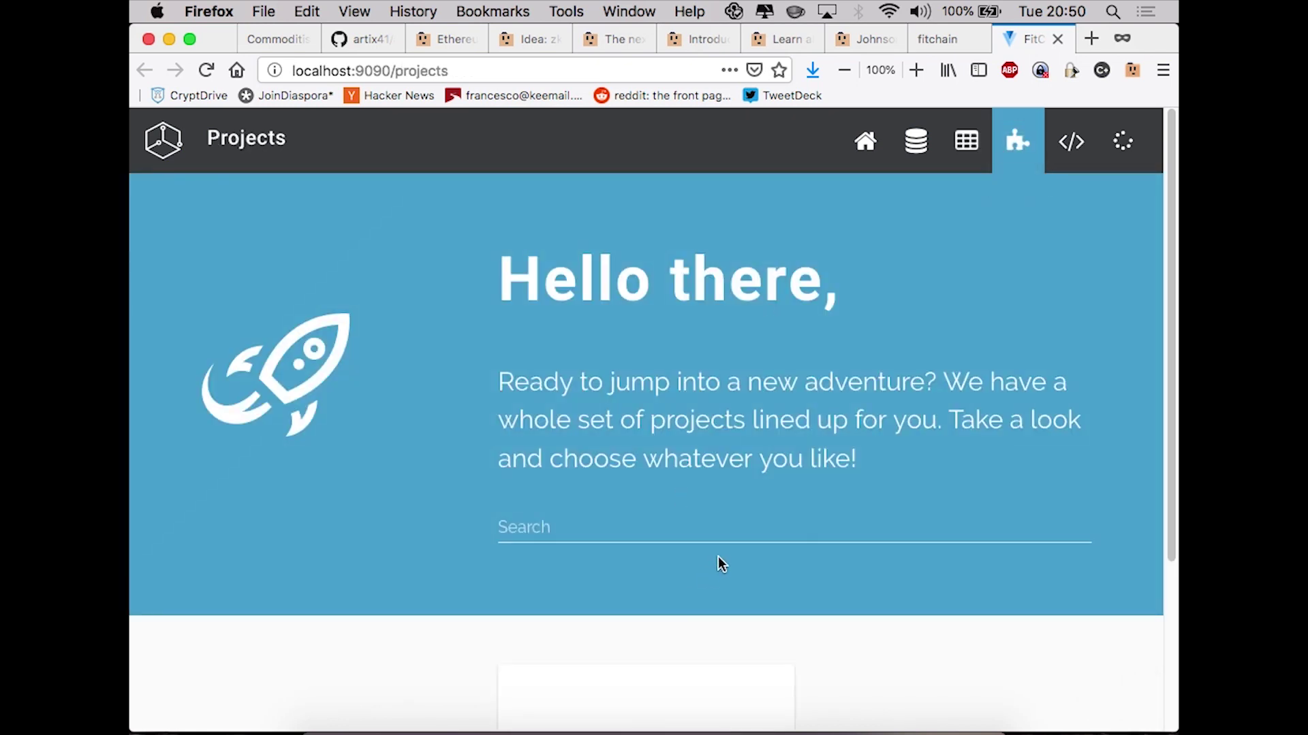
scroll(722, 561, "down", 3)
left_click(715, 656)
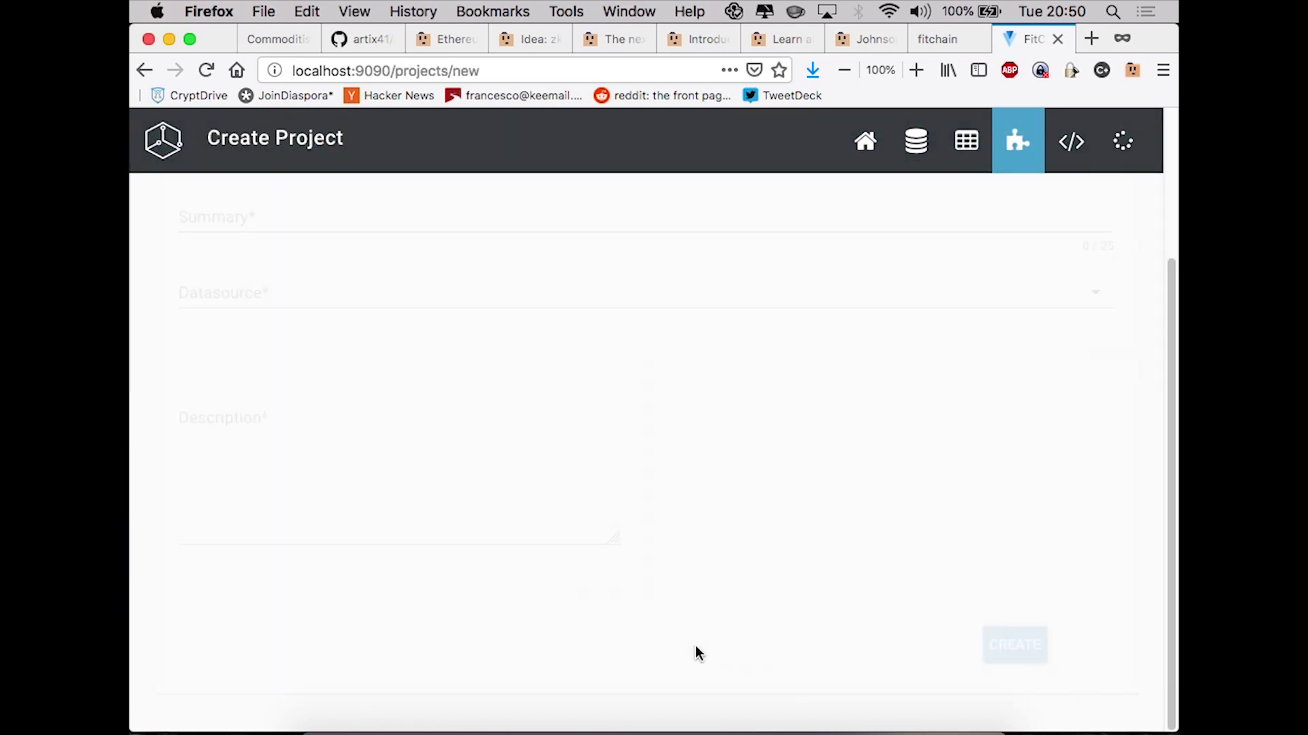
left_click(367, 238)
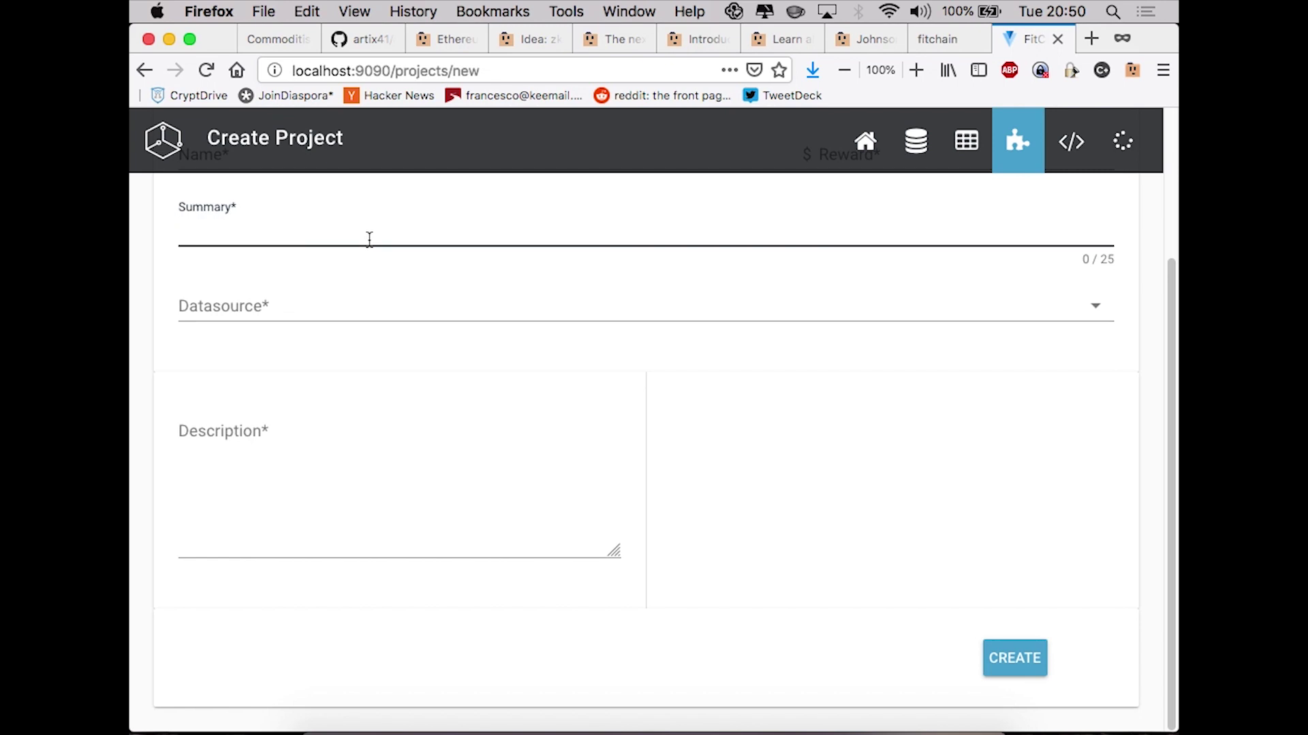
type("cats_and_do")
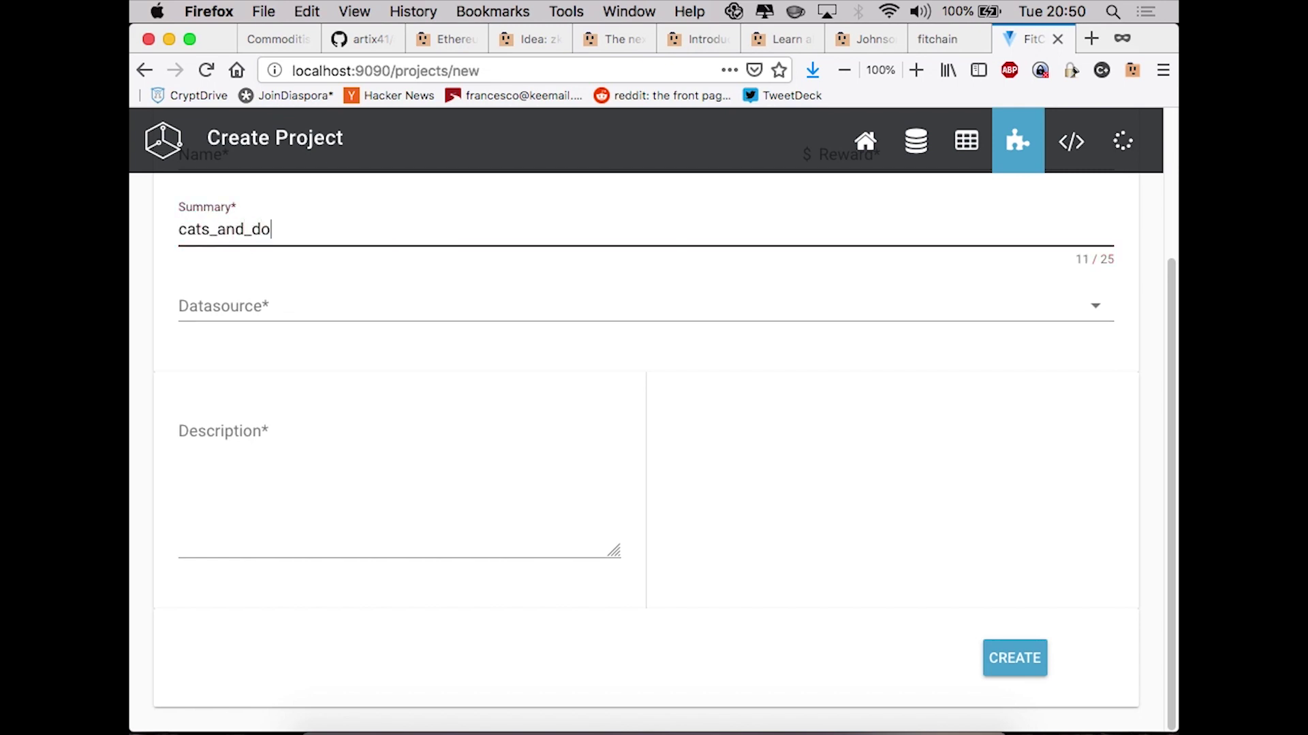
type("gs_project")
left_click(271, 308)
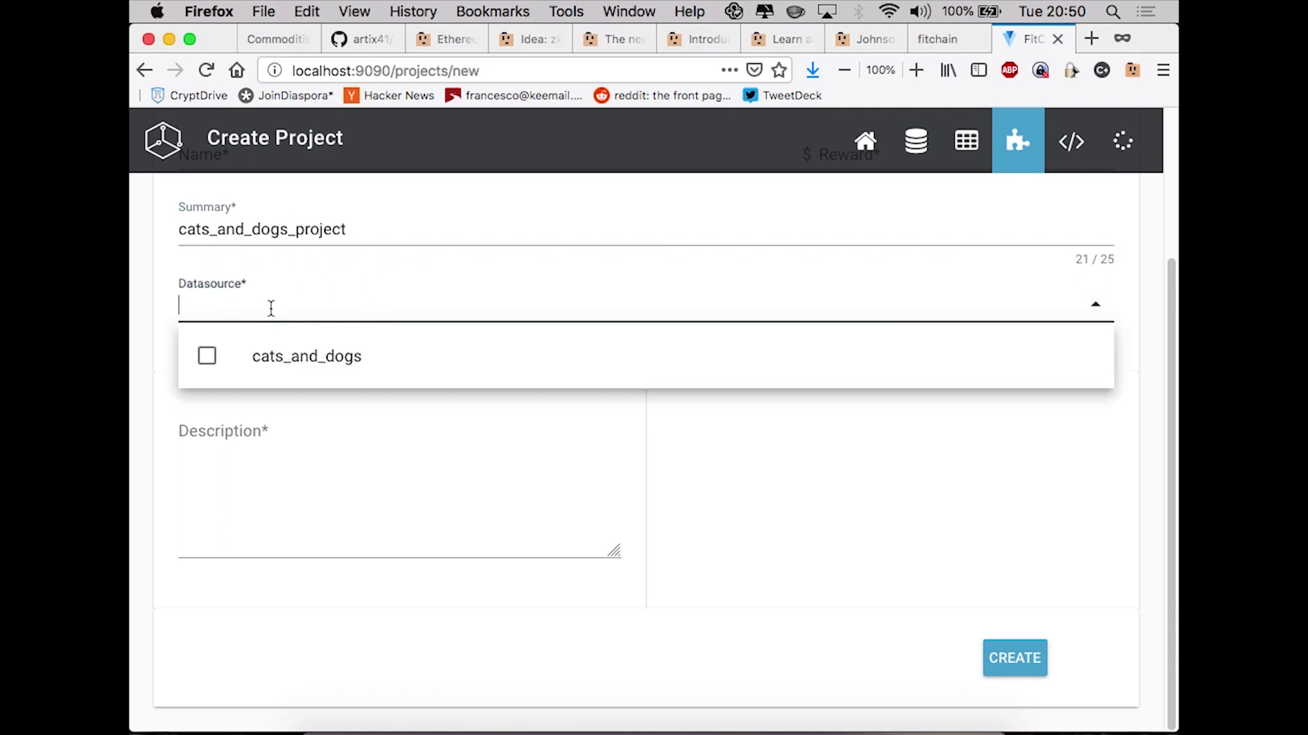
left_click(210, 359)
Write the Markdown headings "# Introduction", "### Input" and "### Output" in the project description, with a blank line between them
left_click(237, 453)
type("@")
key("BackSpace")
type("# Introdcu")
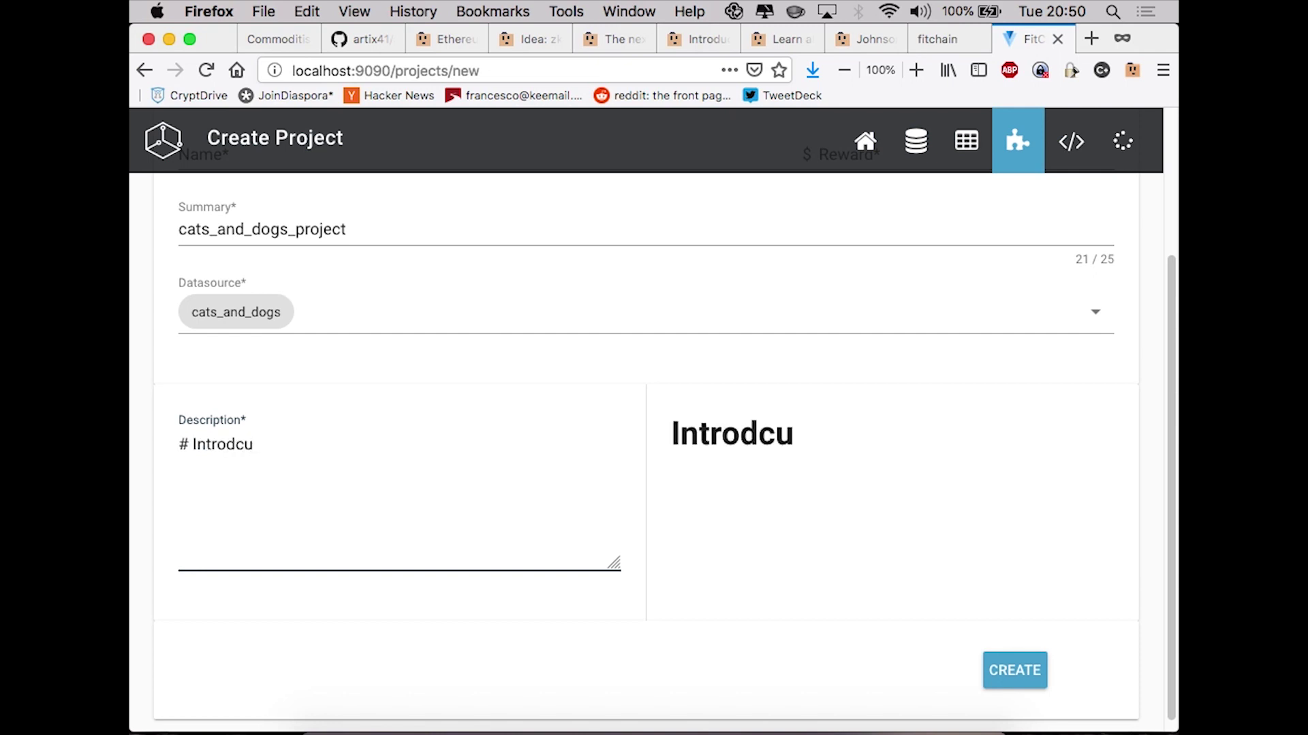
key("BackSpace")
key("BackSpace")
type("i")
key("BackSpace")
type("uction  ")
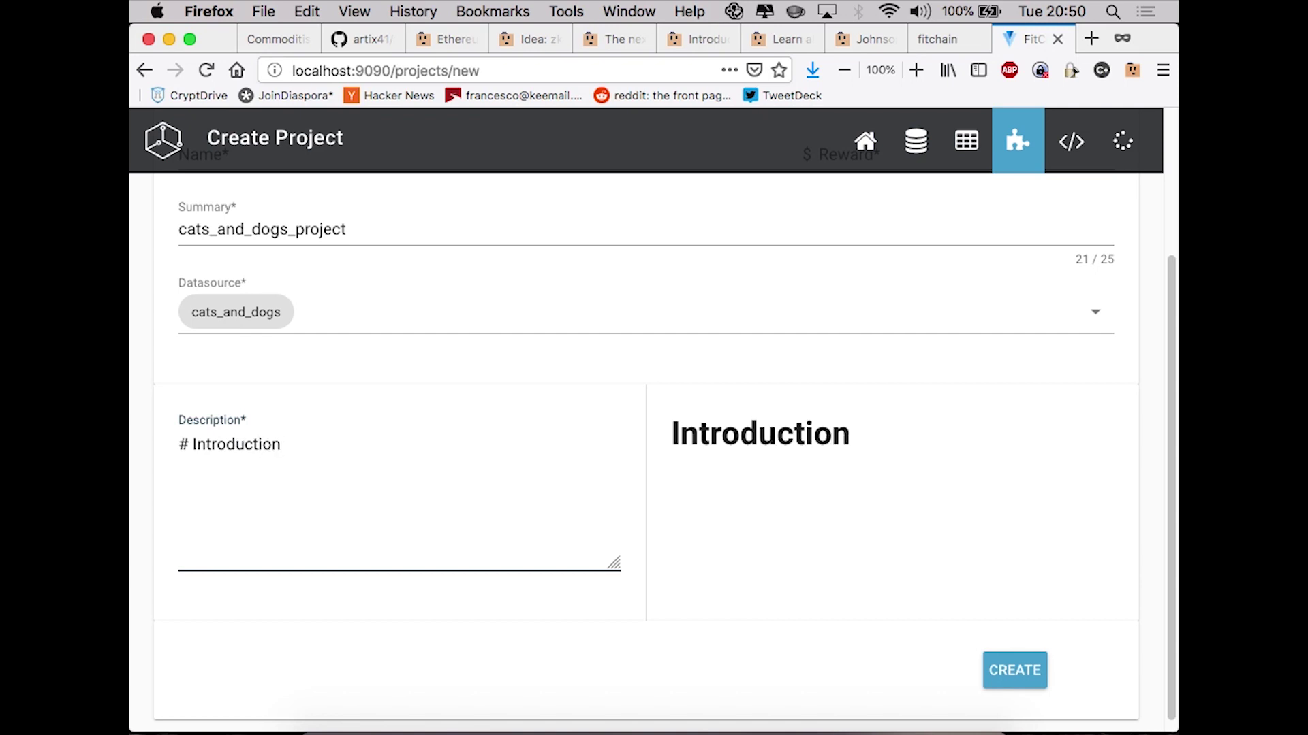
type("### Input  ")
type("### Output")
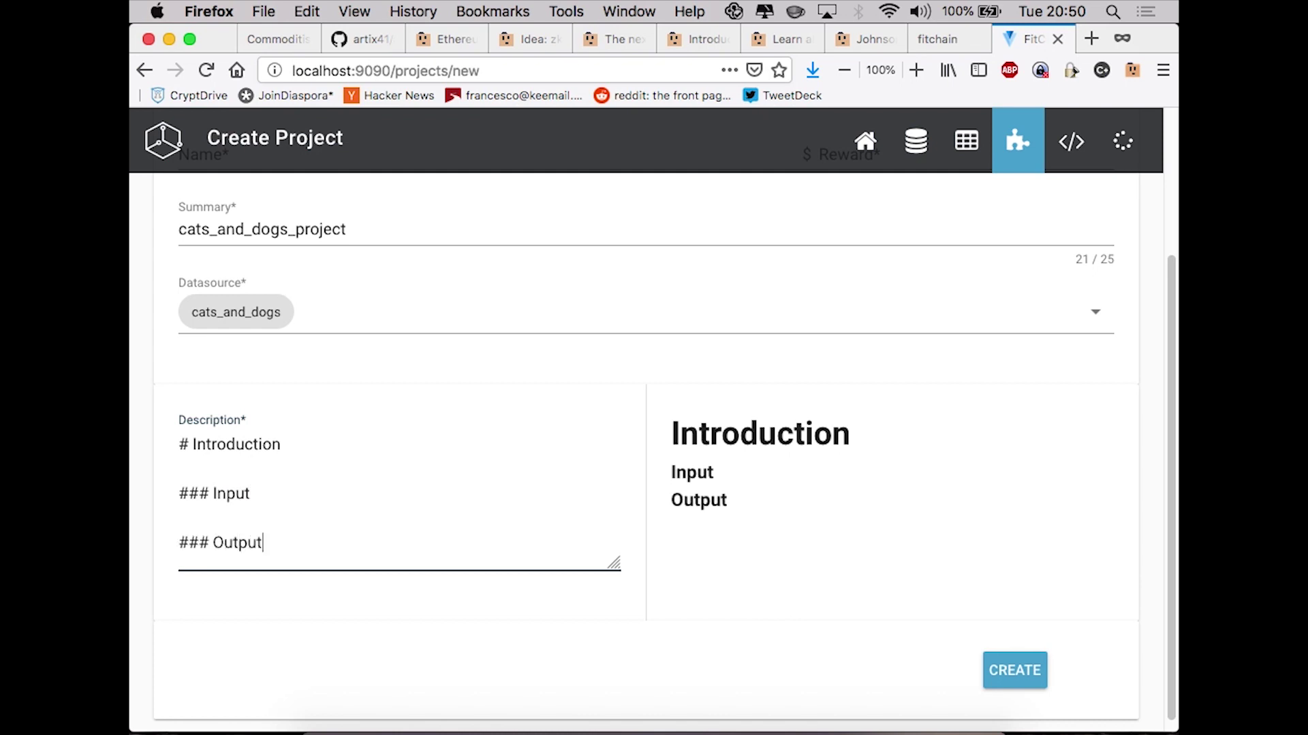
Add "some labels" under the Output heading and "Some images of cats and dogs" plus a blank line under the Input heading
key("Return")
type("some lebal")
key("BackSpace")
key("BackSpace")
key("BackSpace")
type("lab")
key("BackSpace")
key("BackSpace")
type("bel")
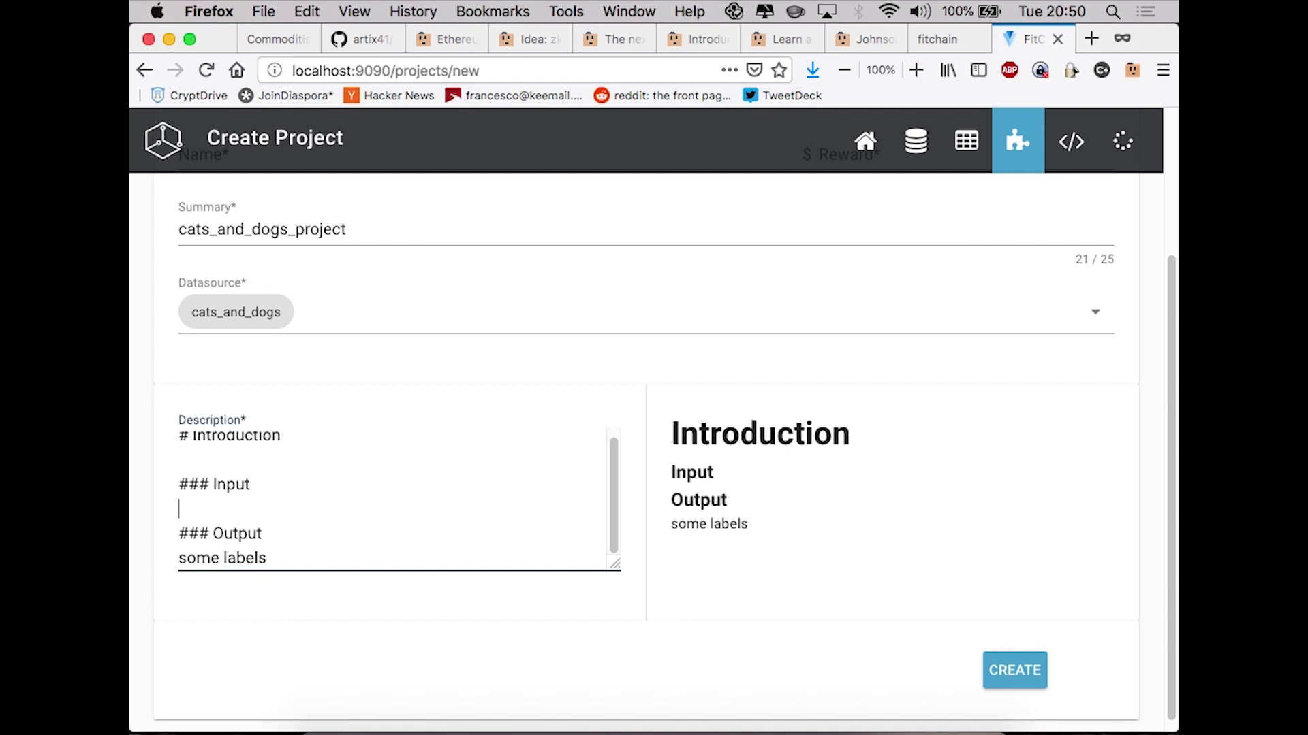
type("Some images of ca")
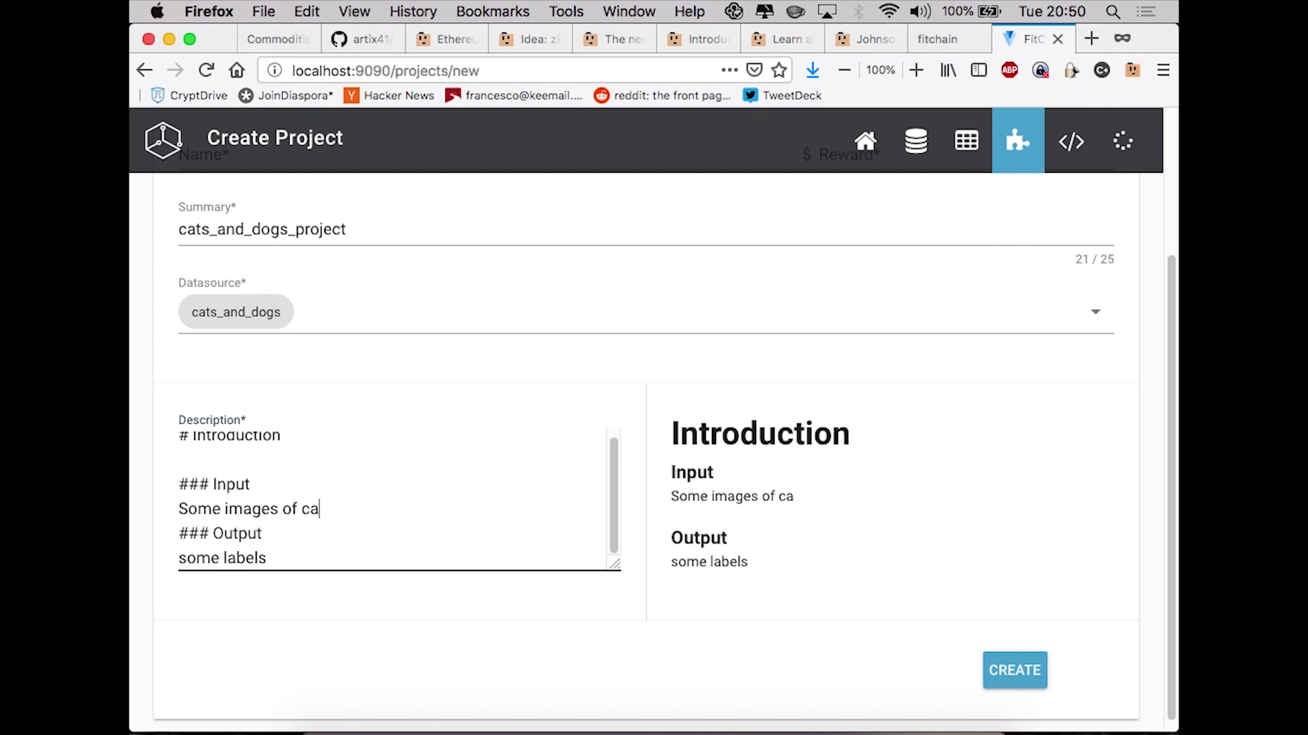
type("dog")
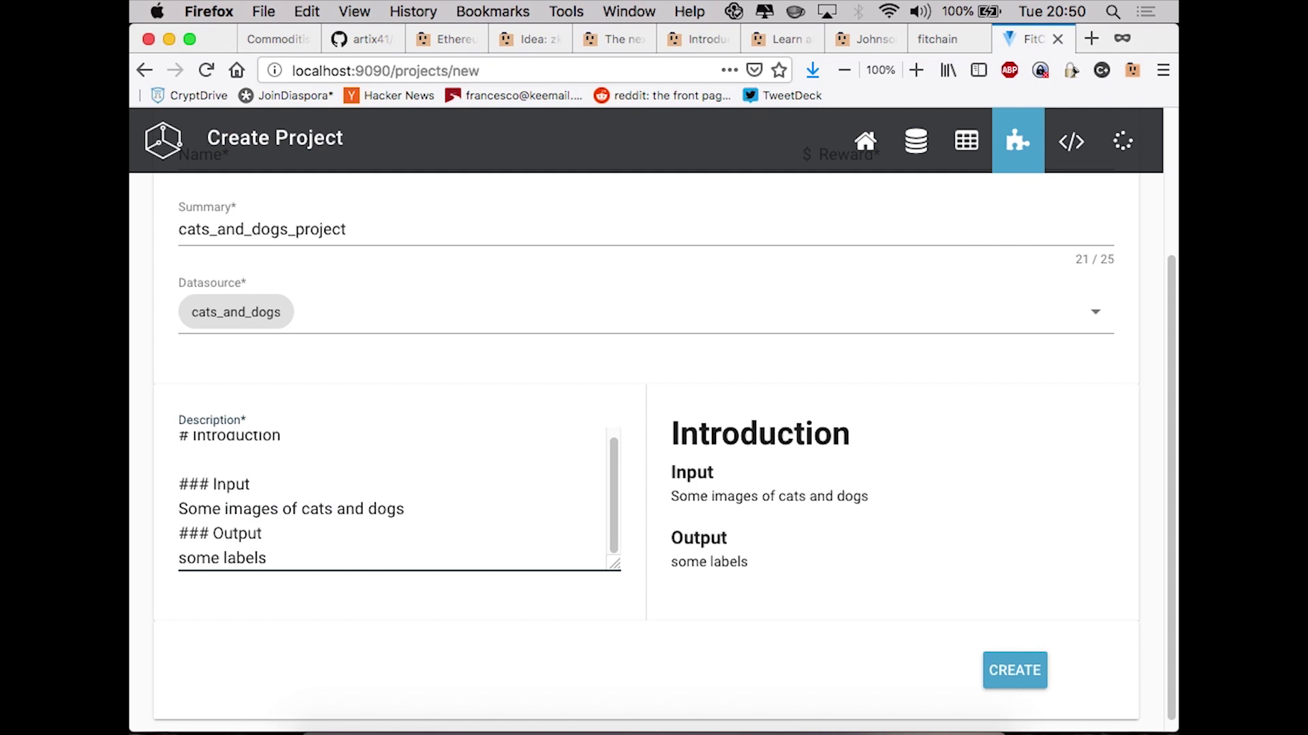
type("s")
key("Return")
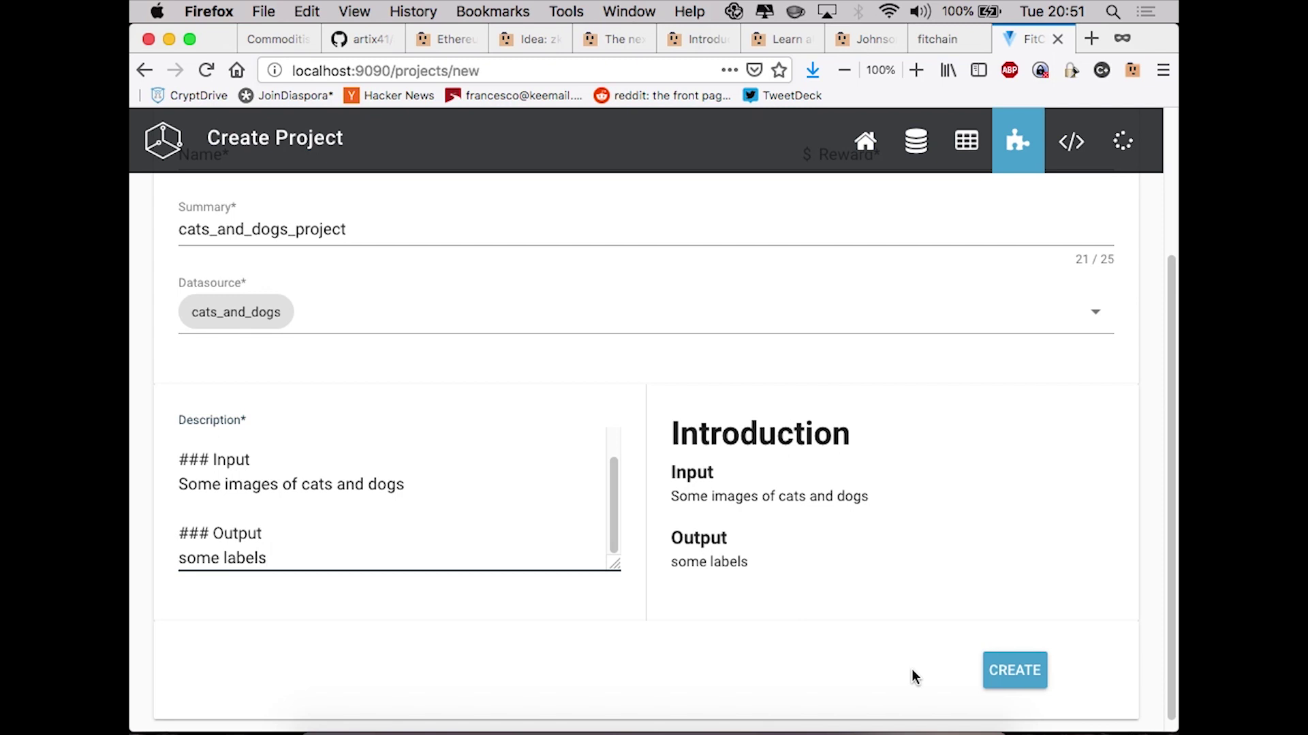
Cancel the project creation prompt and set the project's reward to $1000
left_click(1033, 672)
left_click(1025, 479)
scroll(1012, 423, "up", 3)
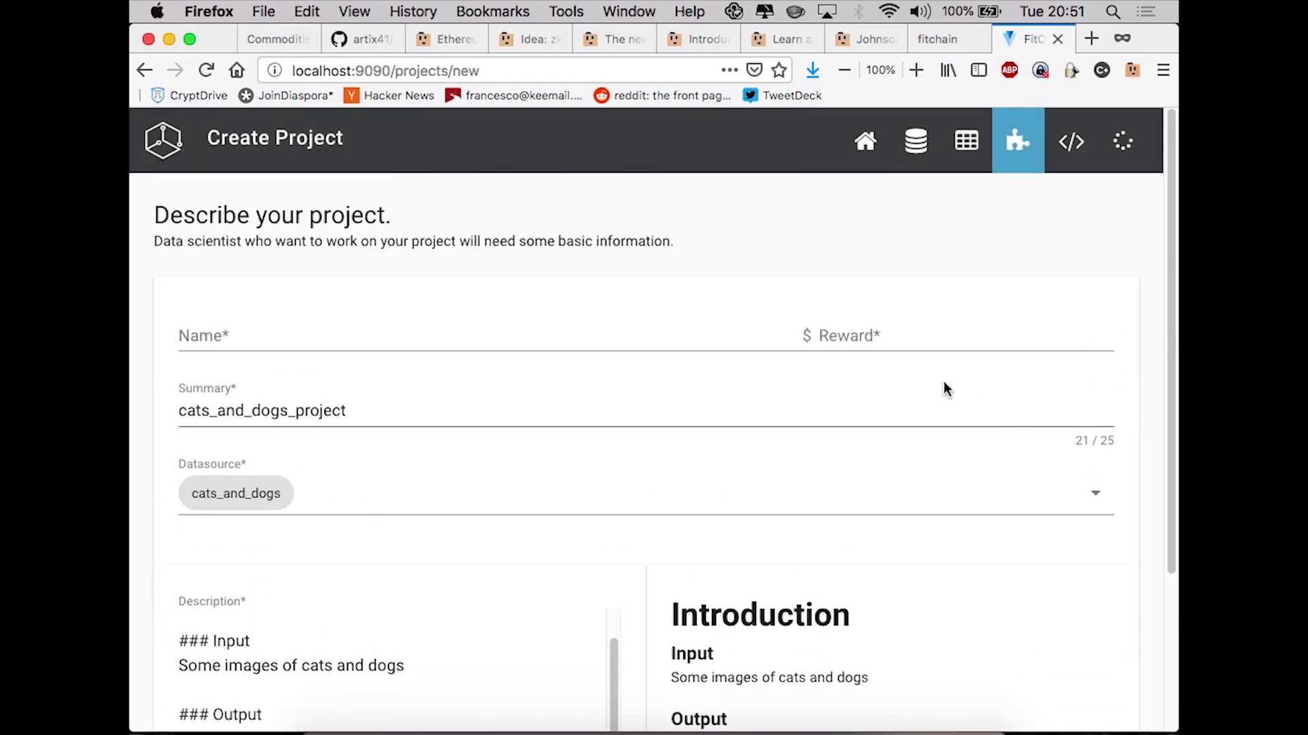
left_click(883, 337)
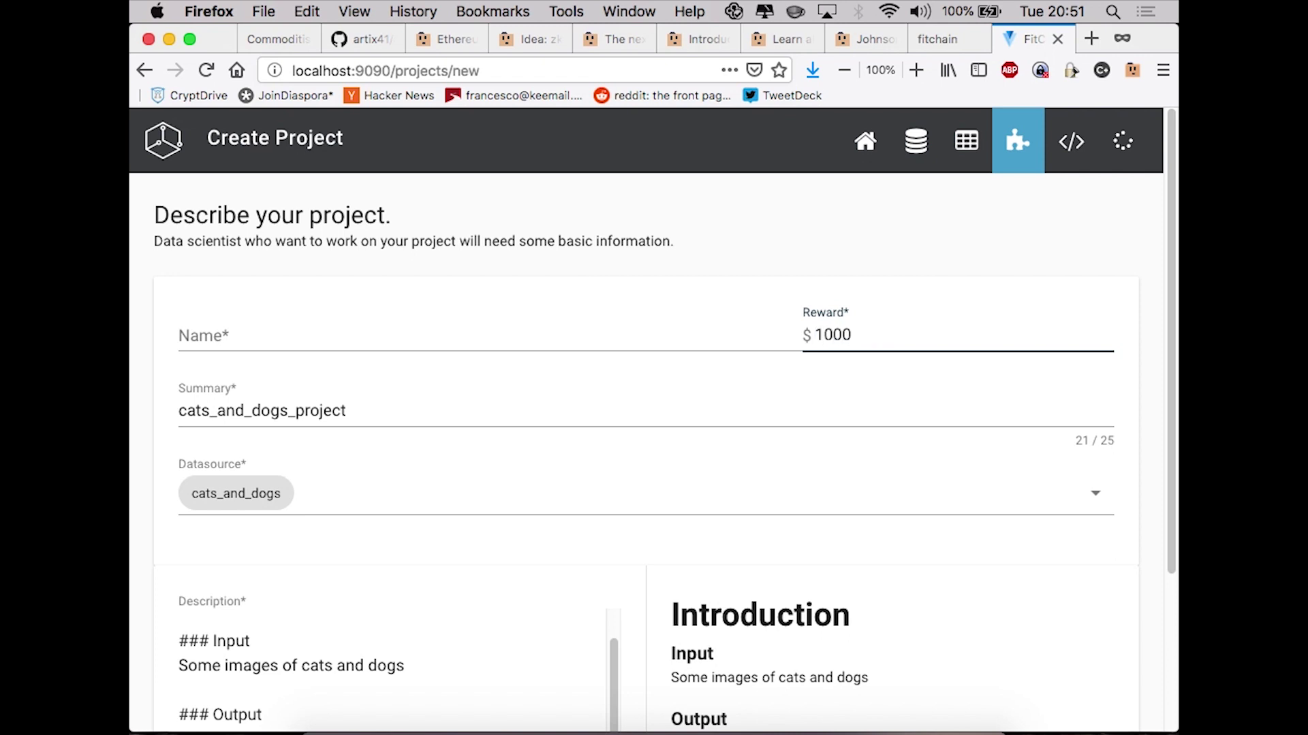
scroll(943, 396, "down", 5)
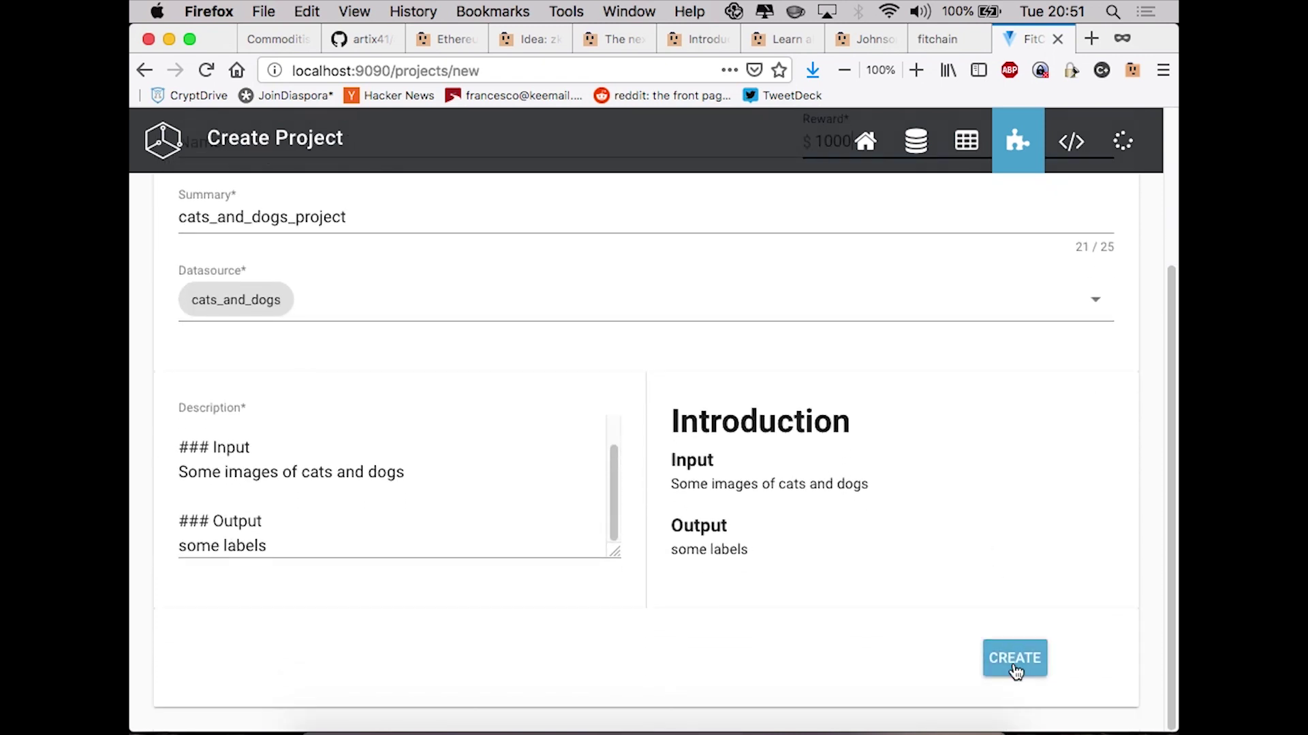
scroll(994, 557, "up", 4)
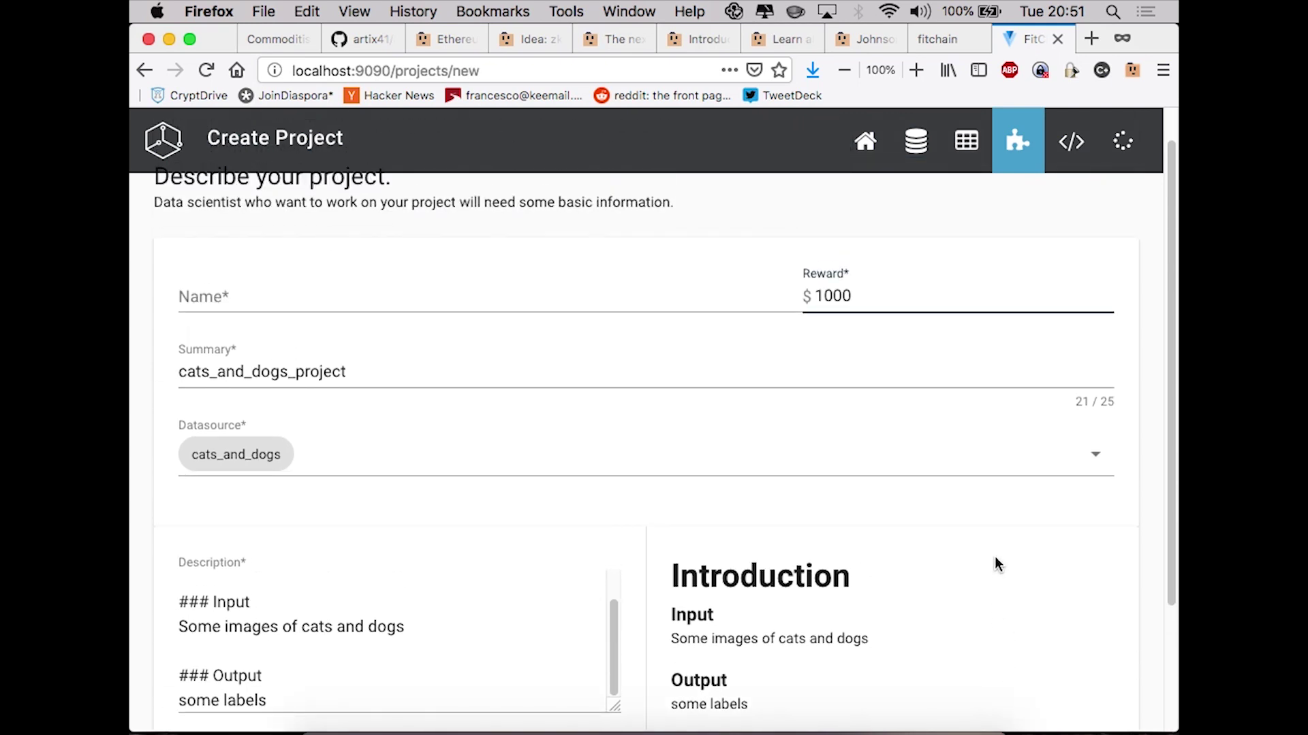
Copy the summary text cats_and_dogs_project into the project's Name field
left_click(467, 301)
left_click(292, 374)
key("super+a")
key("super+c")
left_click(271, 298)
key("super+v")
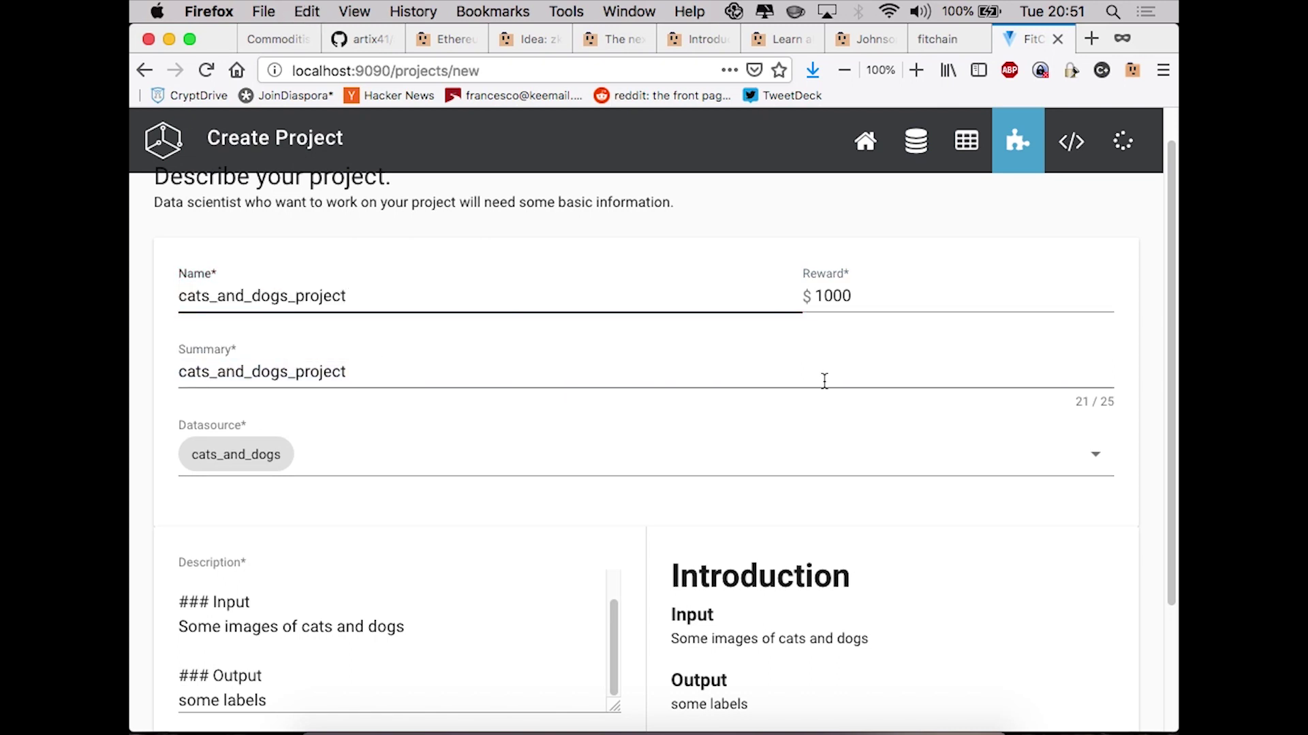
Review the completed form, create the project with confirmation, and look over its card on the Projects page
scroll(884, 402, "down", 2)
scroll(884, 402, "down", 2)
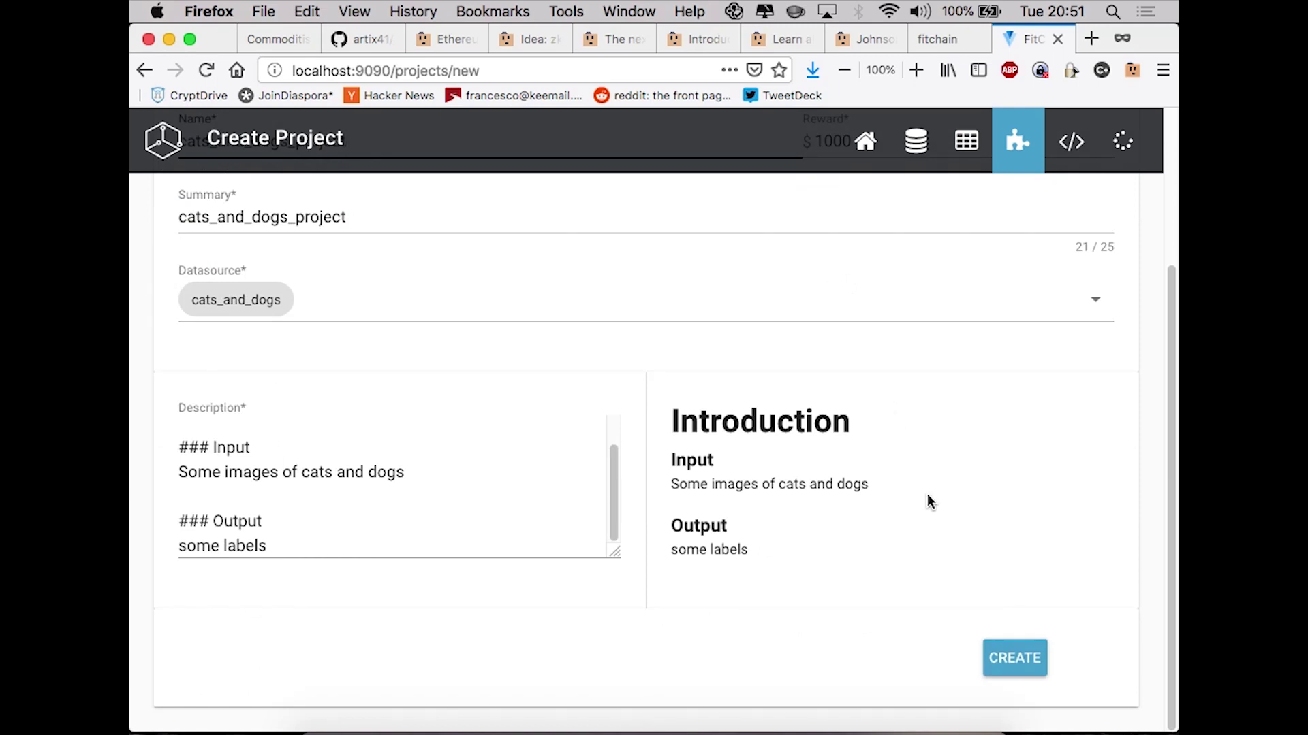
scroll(926, 495, "up", 2)
scroll(926, 495, "down", 2)
left_click(1019, 669)
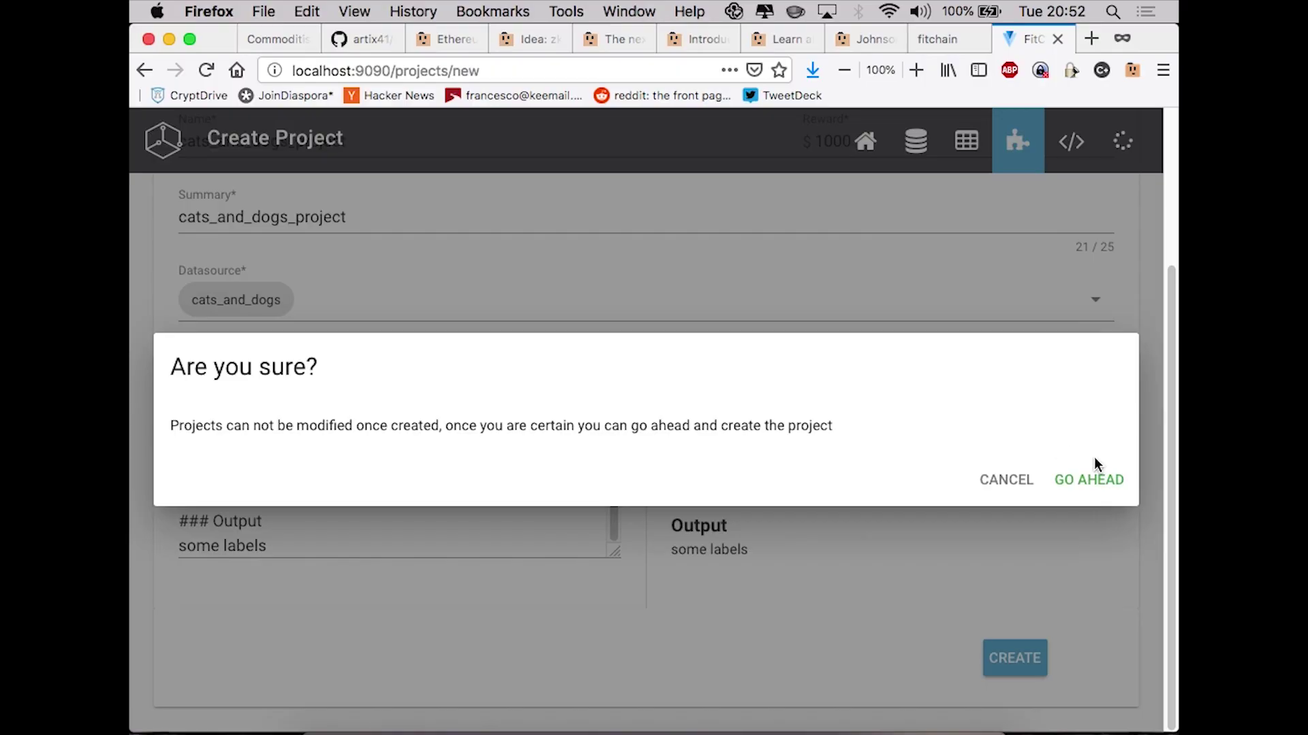
left_click(1090, 476)
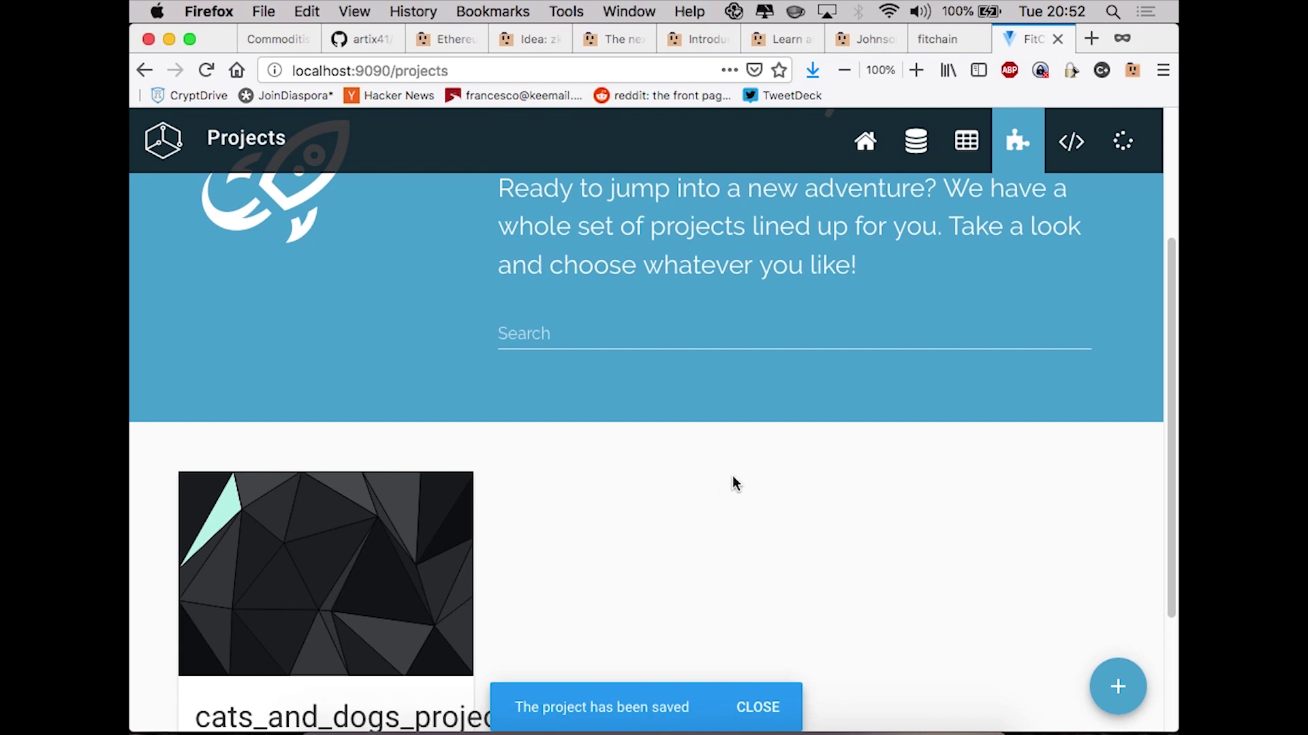
scroll(733, 485, "down", 1)
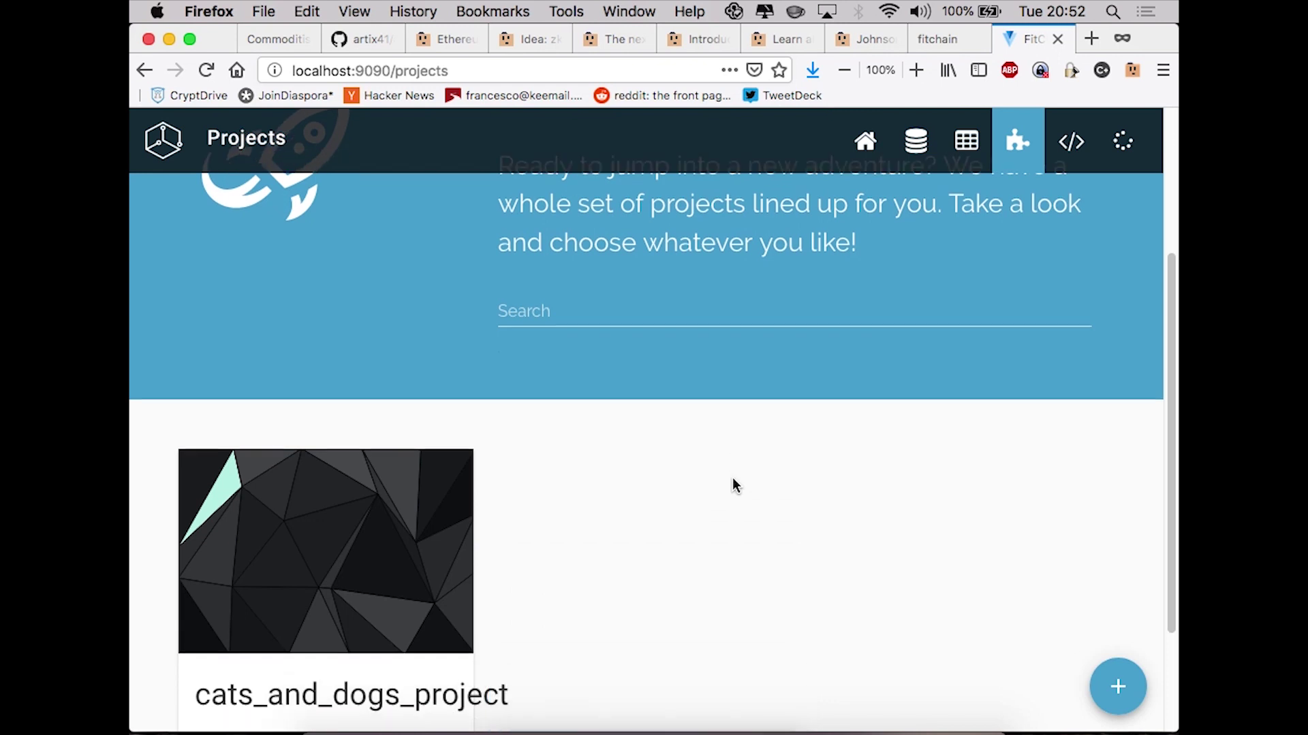
scroll(733, 485, "up", 3)
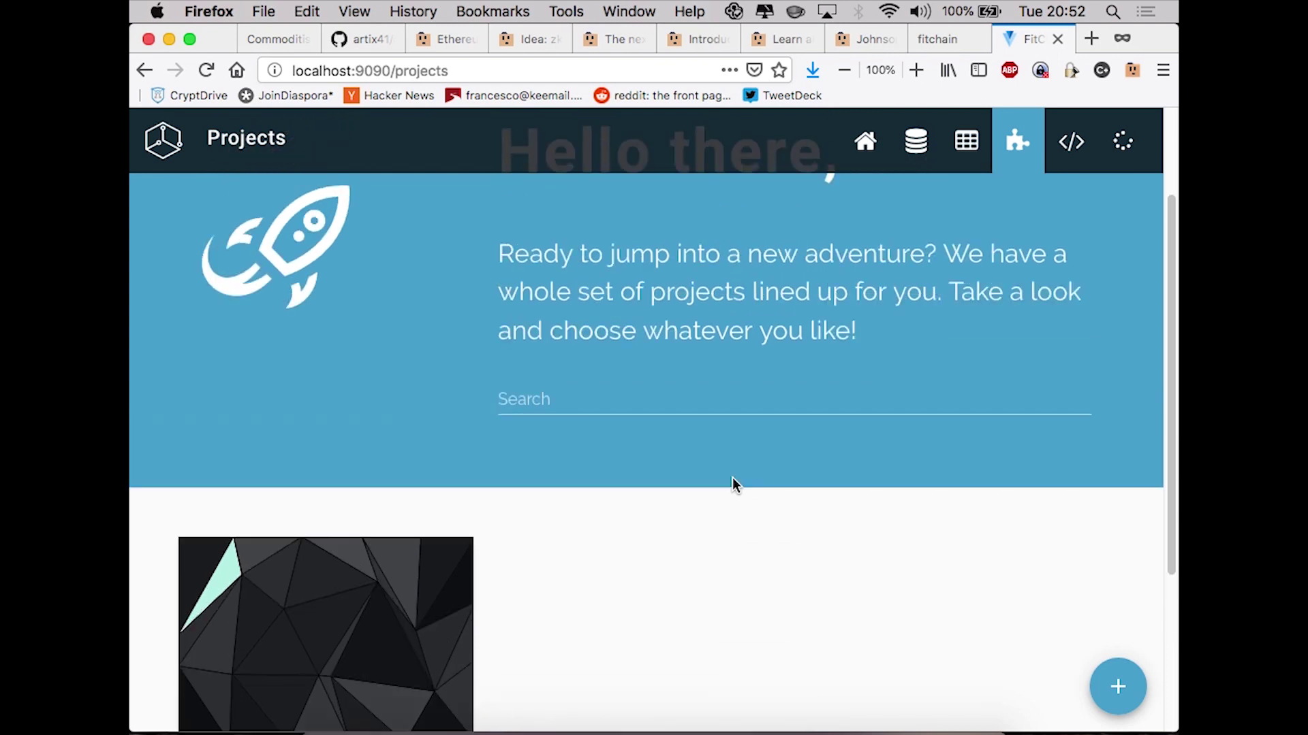